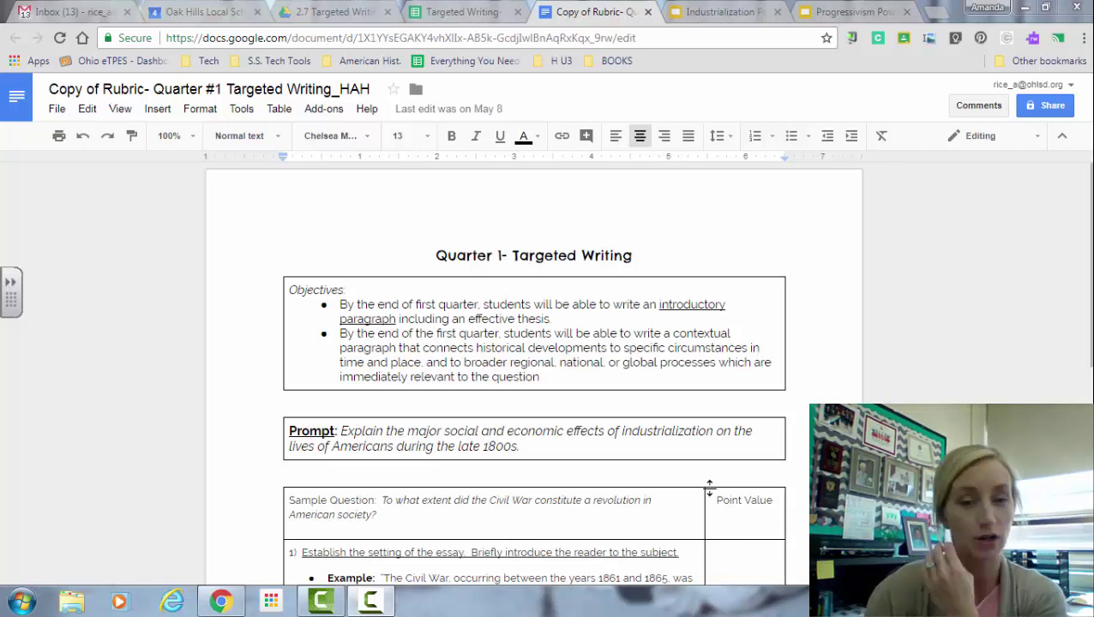
- Examine the criteria and point values in the Quarter 1 targeted writing rubric alongside the blank grading rubric spreadsheet
{"action": "left_click", "coordinate": [784, 463]}
{"action": "scroll", "coordinate": [787, 462], "scroll_direction": "down", "scroll_amount": 1}
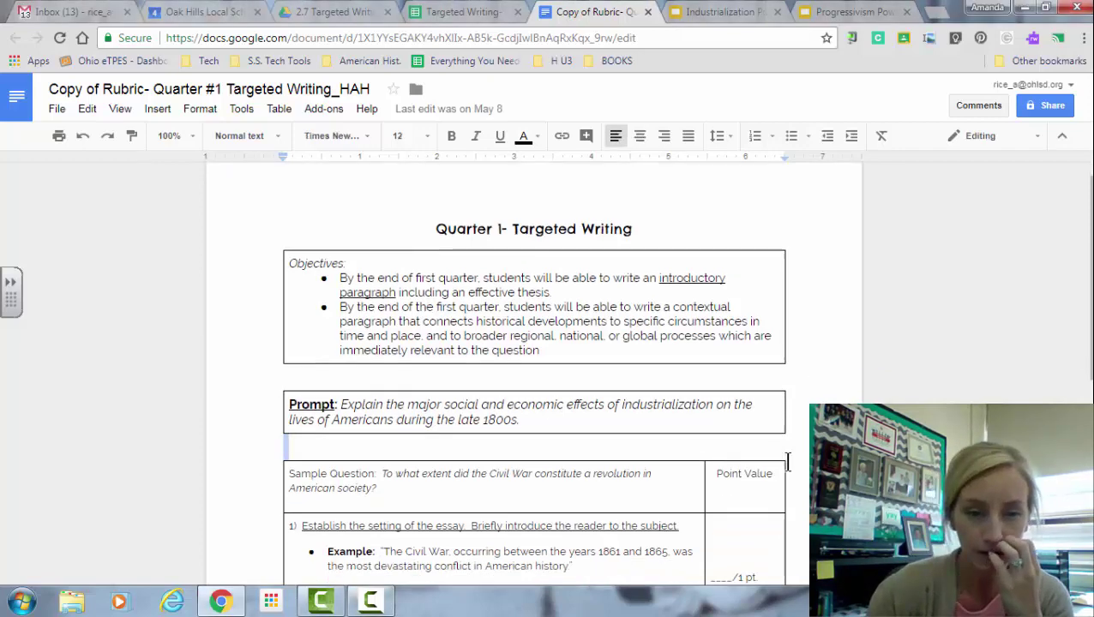
{"action": "scroll", "coordinate": [787, 463], "scroll_direction": "down", "scroll_amount": 3}
{"action": "left_click", "coordinate": [758, 440]}
{"action": "scroll", "coordinate": [763, 443], "scroll_direction": "down", "scroll_amount": 1}
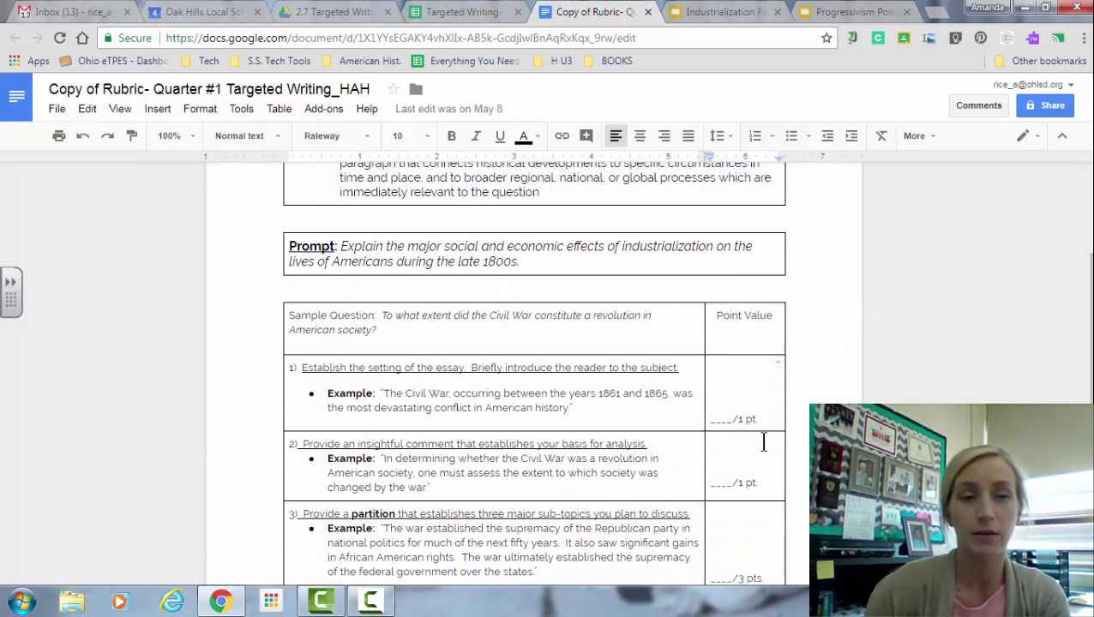
{"action": "scroll", "coordinate": [763, 443], "scroll_direction": "down", "scroll_amount": 2}
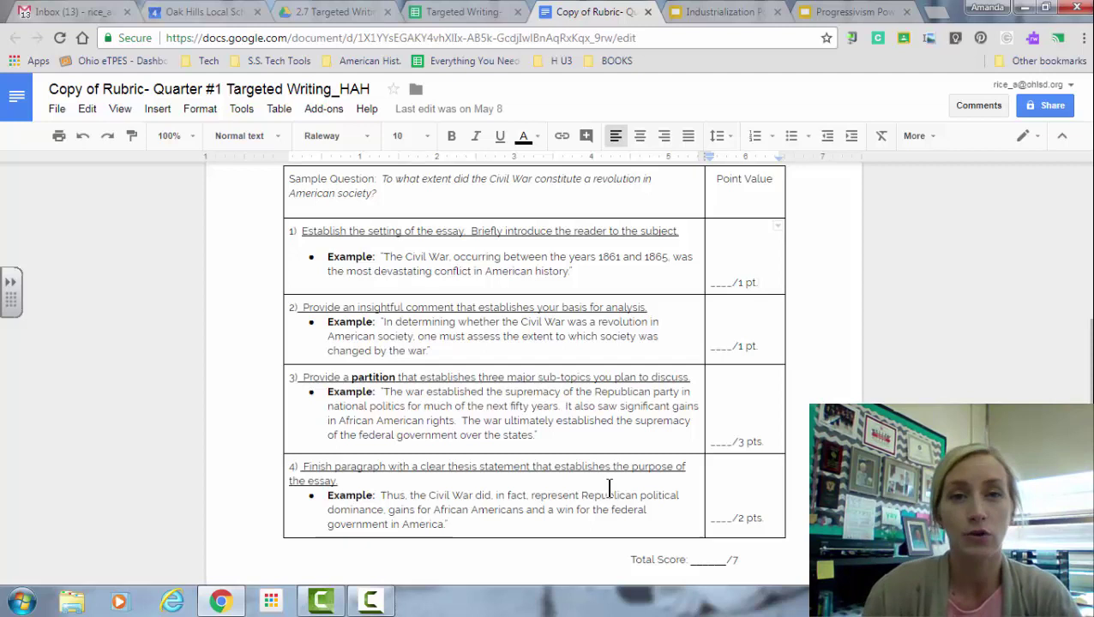
{"action": "left_click", "coordinate": [476, 12]}
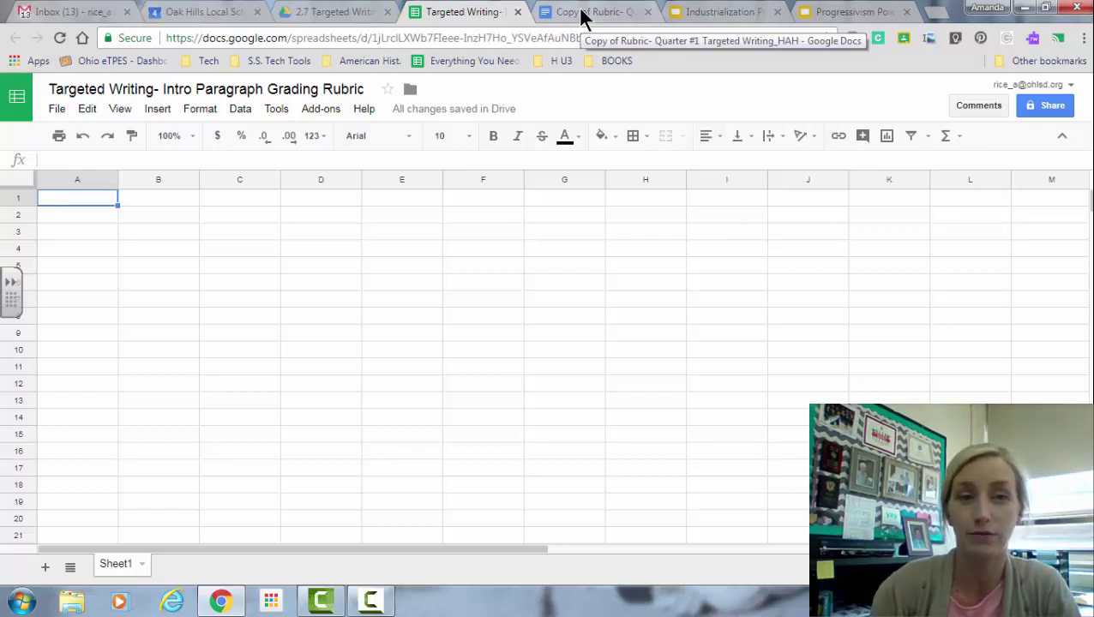
{"action": "left_click", "coordinate": [178, 195]}
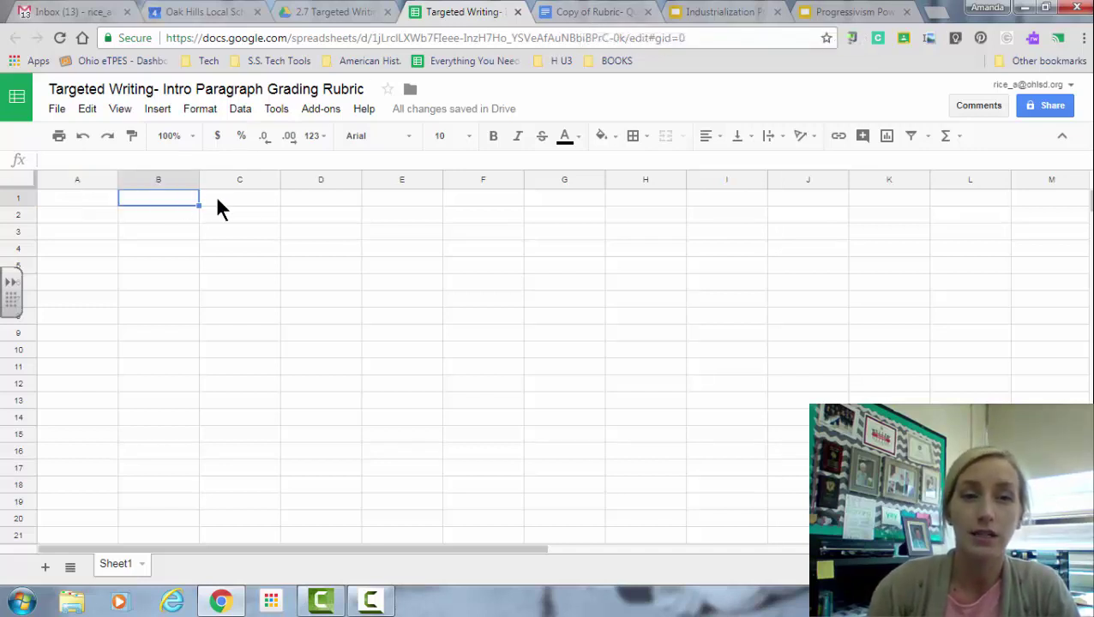
{"action": "left_click", "coordinate": [617, 16]}
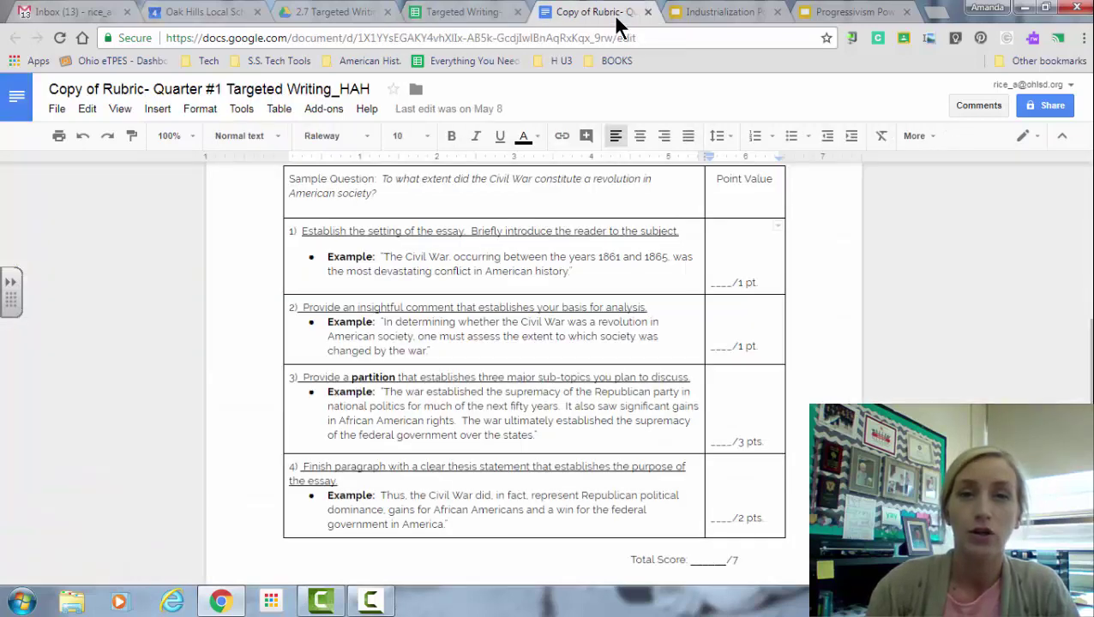
{"action": "left_click", "coordinate": [490, 15]}
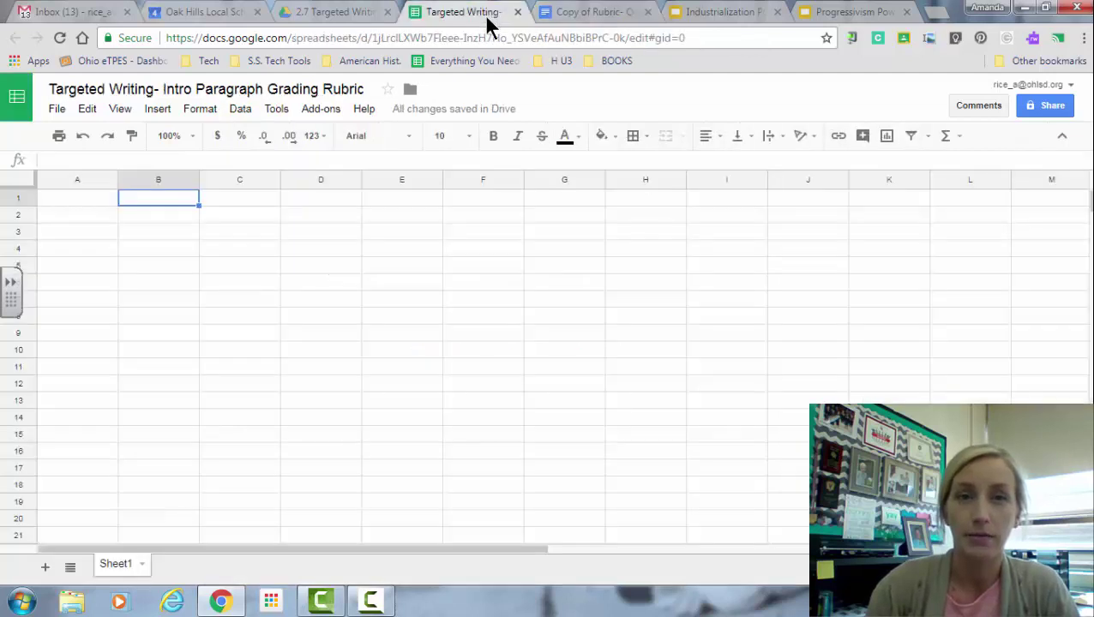
{"action": "left_click_drag", "start_coordinate": [185, 205], "coordinate": [508, 214]}
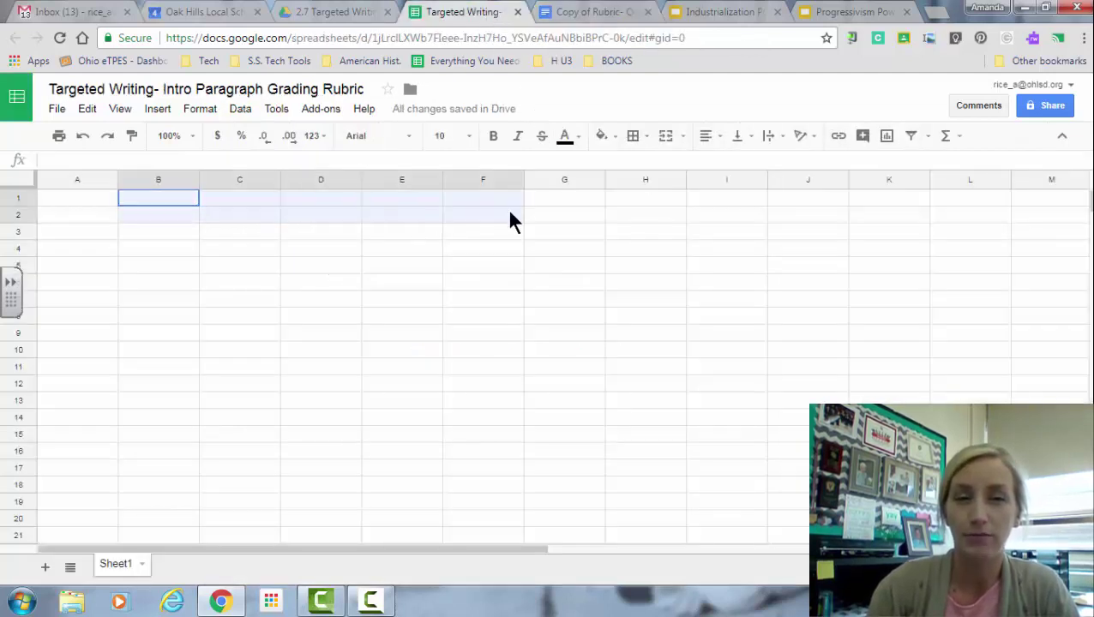
{"action": "left_click", "coordinate": [101, 217]}
{"action": "left_click_drag", "start_coordinate": [86, 242], "coordinate": [83, 411]}
{"action": "left_click", "coordinate": [79, 360]}
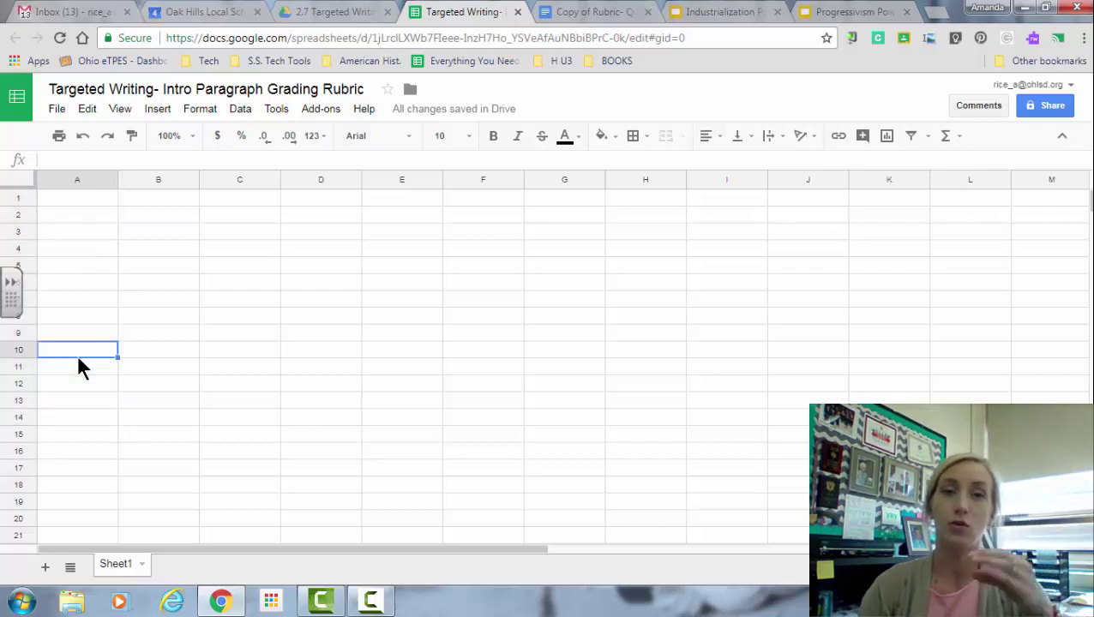
- Copy the rubric document's first criterion, "Establish the setting of the essay. Briefly introduce the reader to the subject.", into cell A2 of the grading rubric spreadsheet
{"action": "left_click", "coordinate": [566, 12]}
{"action": "scroll", "coordinate": [556, 319], "scroll_direction": "down", "scroll_amount": 3}
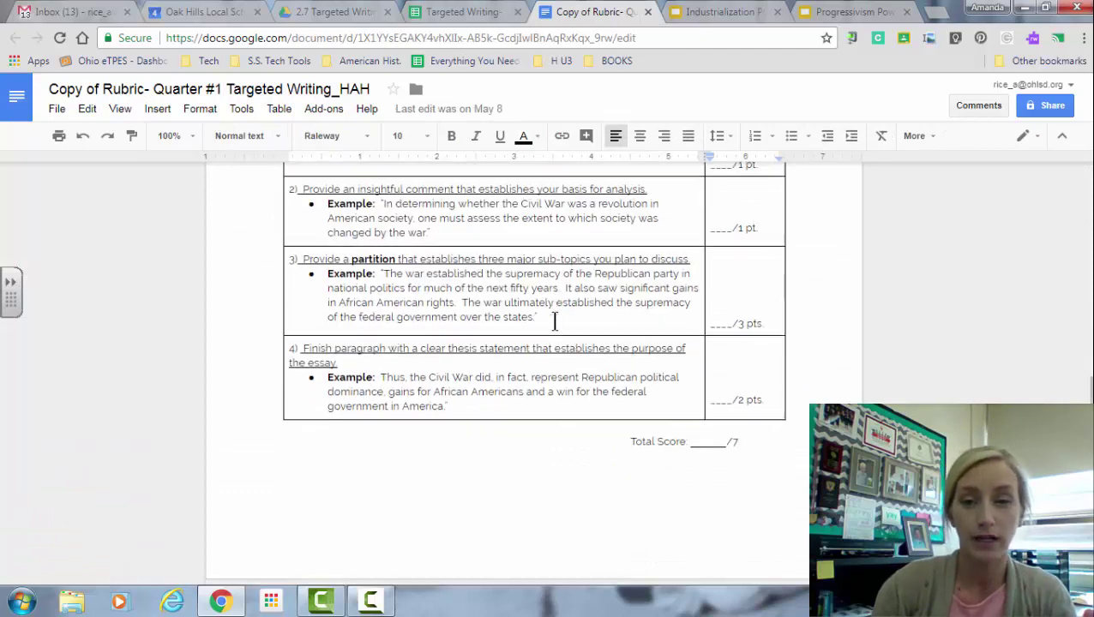
{"action": "scroll", "coordinate": [557, 317], "scroll_direction": "up", "scroll_amount": 4}
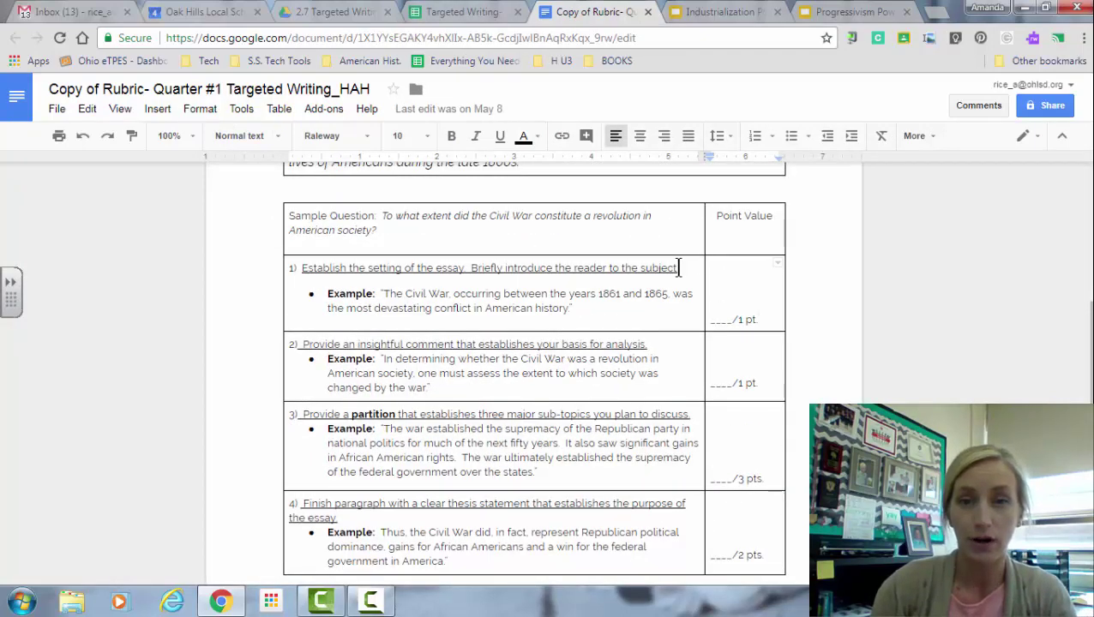
{"action": "left_click_drag", "start_coordinate": [678, 268], "coordinate": [607, 268]}
{"action": "left_click_drag", "start_coordinate": [500, 268], "coordinate": [302, 268]}
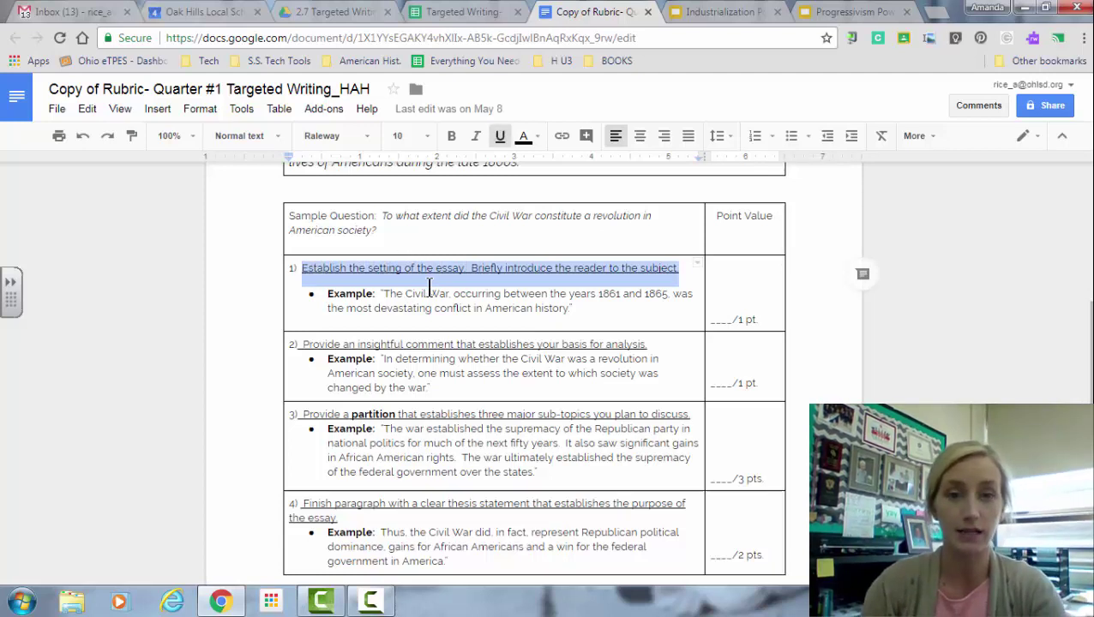
{"action": "left_click", "coordinate": [477, 13]}
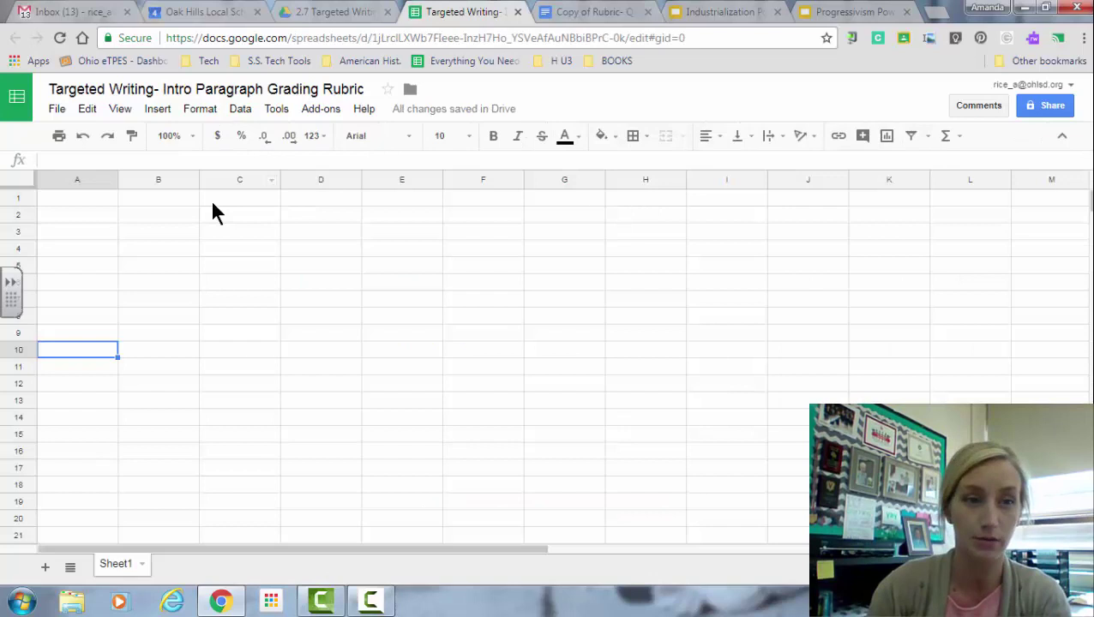
{"action": "left_click", "coordinate": [83, 214]}
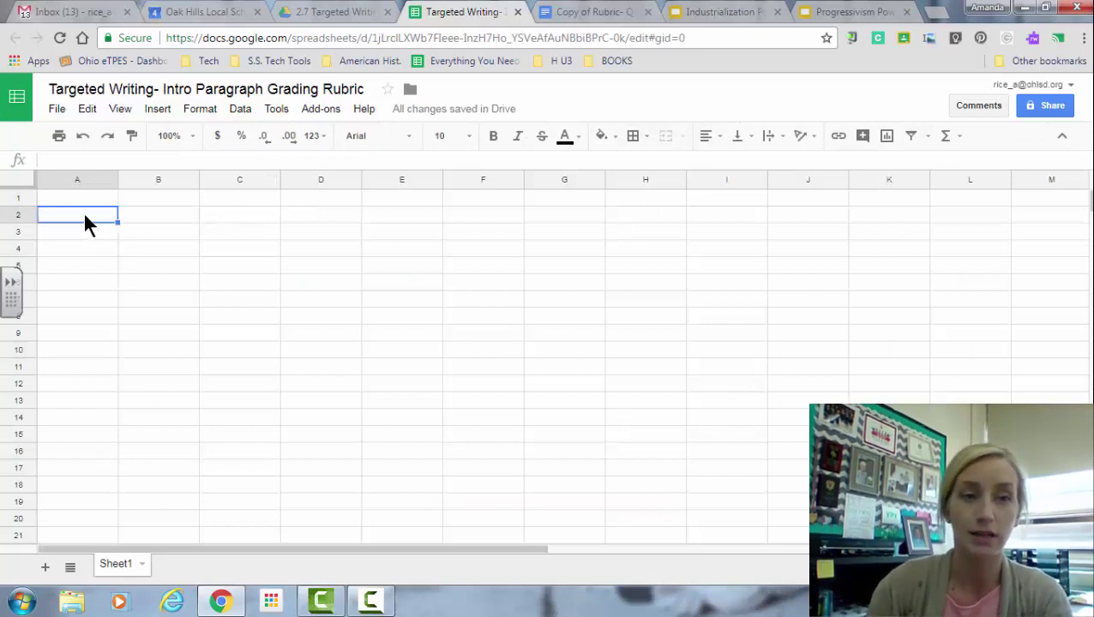
{"action": "key", "text": "ctrl+v"}
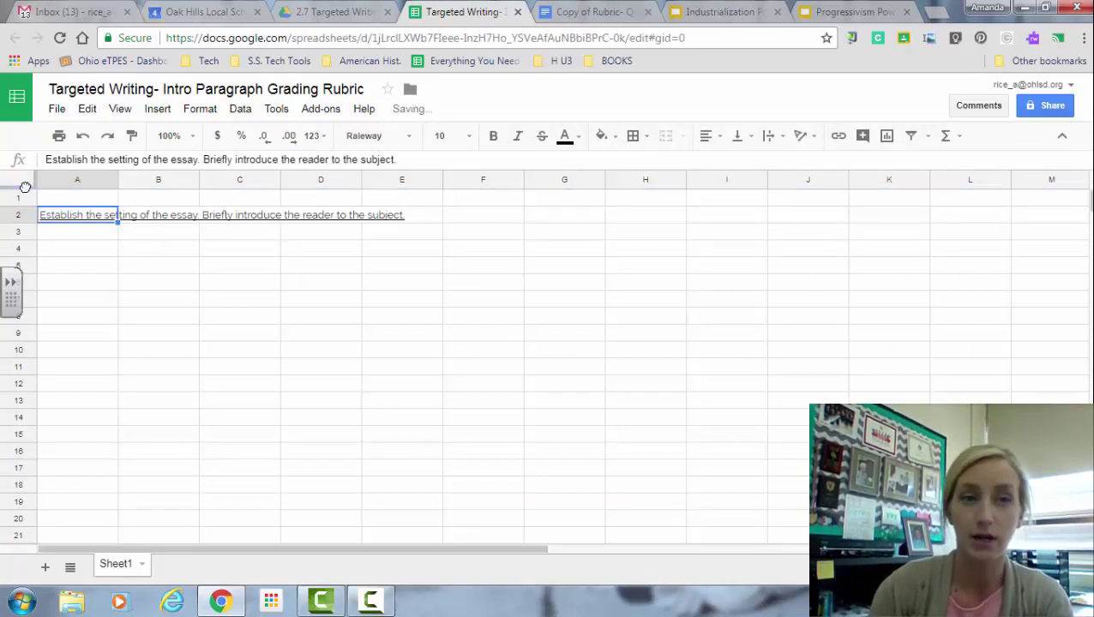
- Turn on text wrapping for every cell in the sheet
{"action": "left_click", "coordinate": [21, 184]}
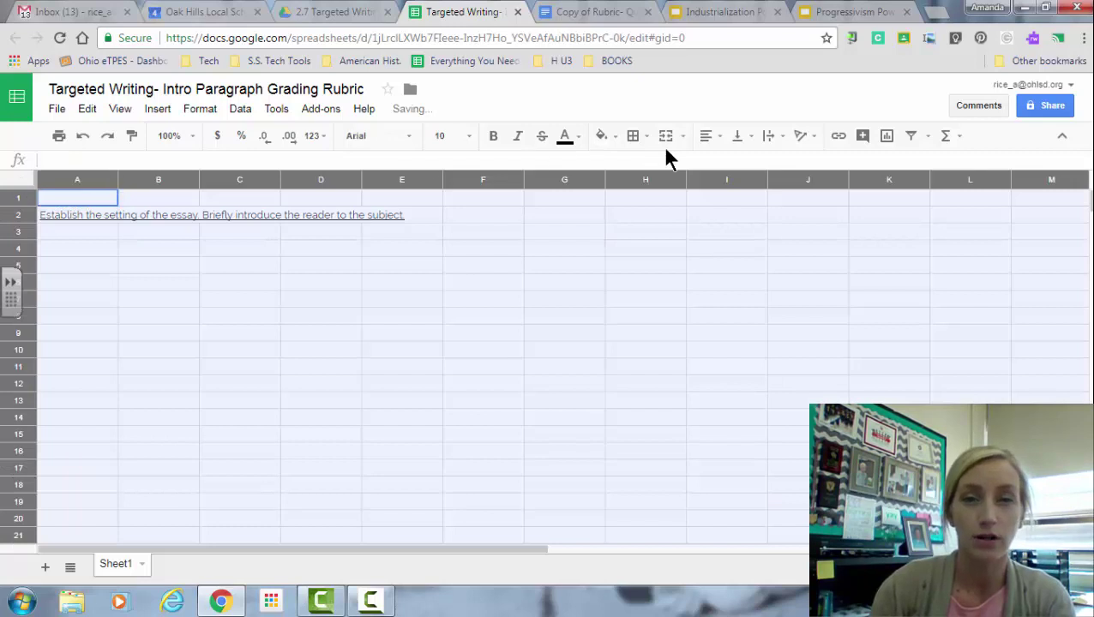
{"action": "left_click", "coordinate": [769, 135]}
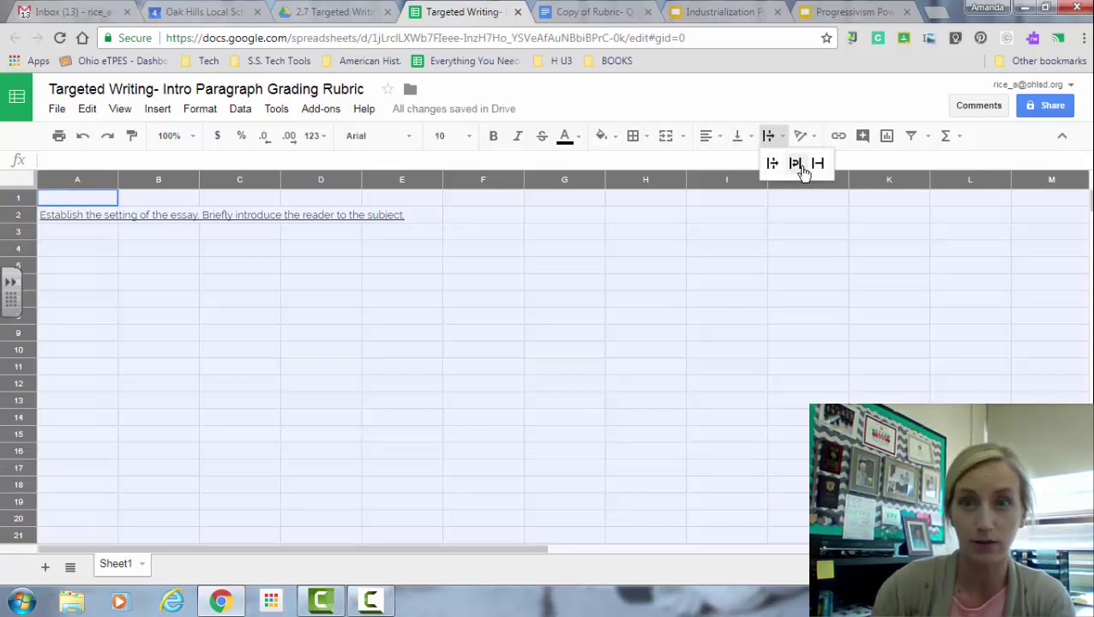
{"action": "left_click", "coordinate": [796, 163]}
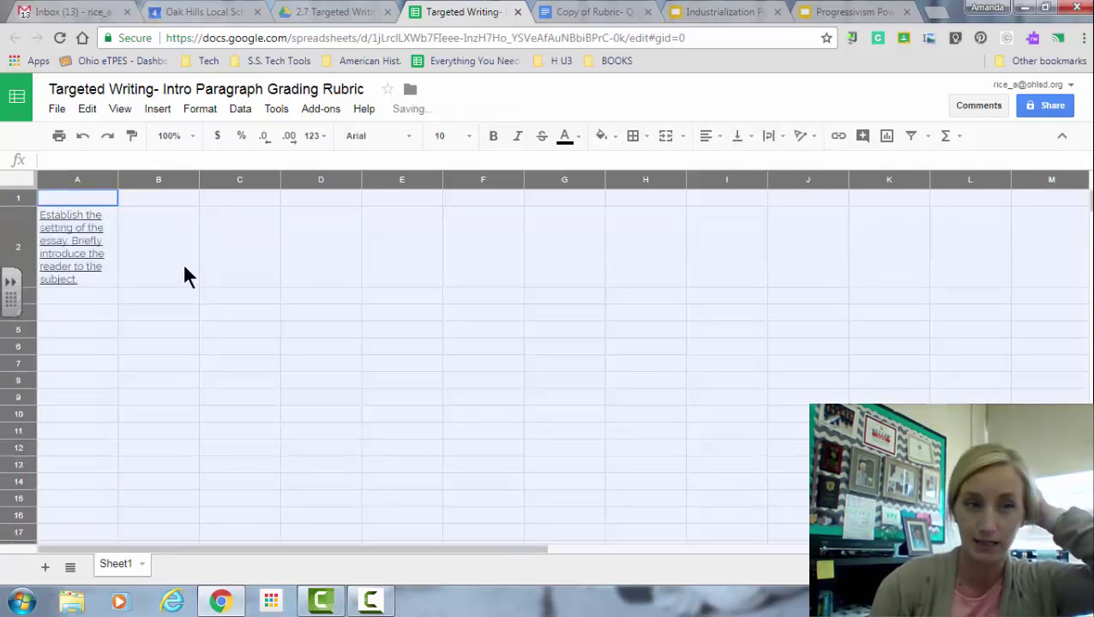
- Remove the underline from the criterion text in A2 and make the word "setting" bold
{"action": "left_click", "coordinate": [92, 272]}
{"action": "left_click", "coordinate": [21, 183]}
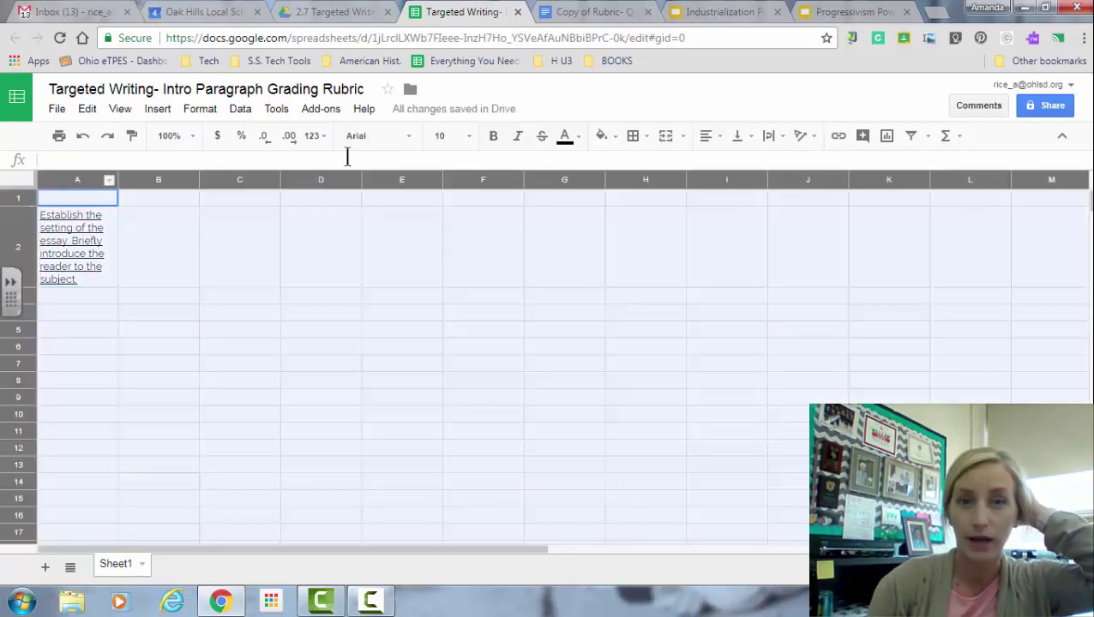
{"action": "left_click", "coordinate": [151, 268]}
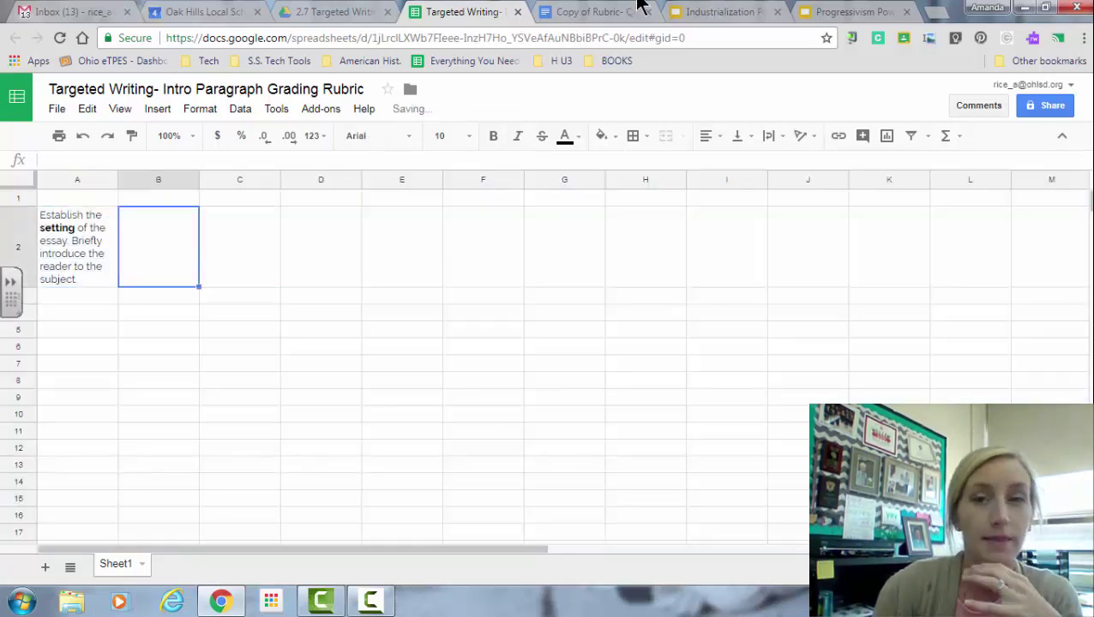
- Enter the point values 0 in B1 and 1 in C1, and remove their underlining
{"action": "left_click", "coordinate": [580, 12]}
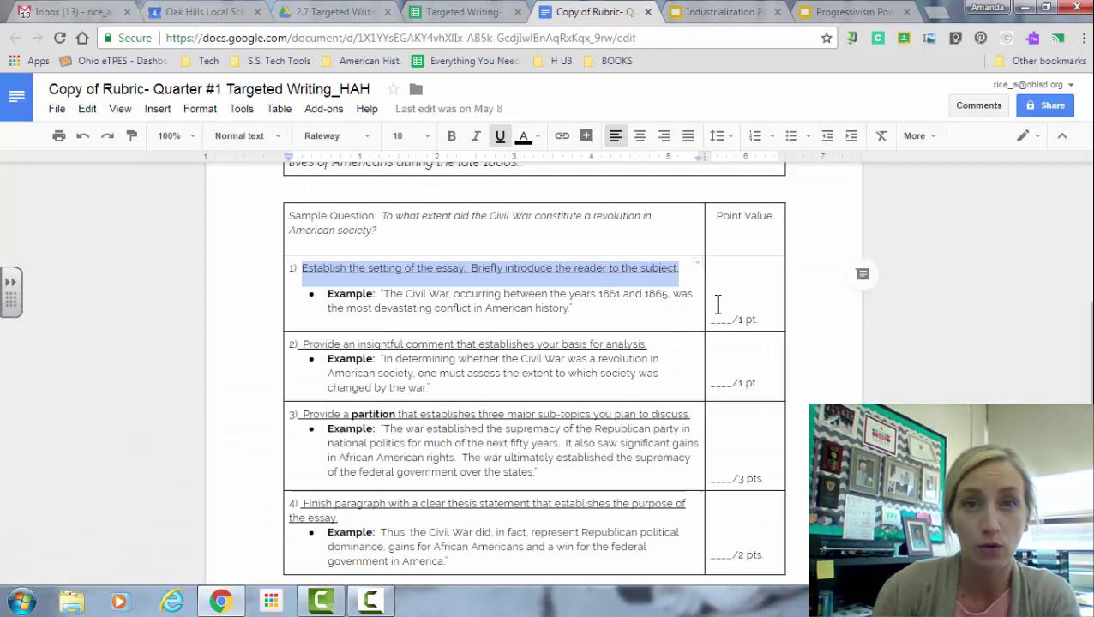
{"action": "left_click", "coordinate": [463, 12]}
{"action": "left_click", "coordinate": [158, 201]}
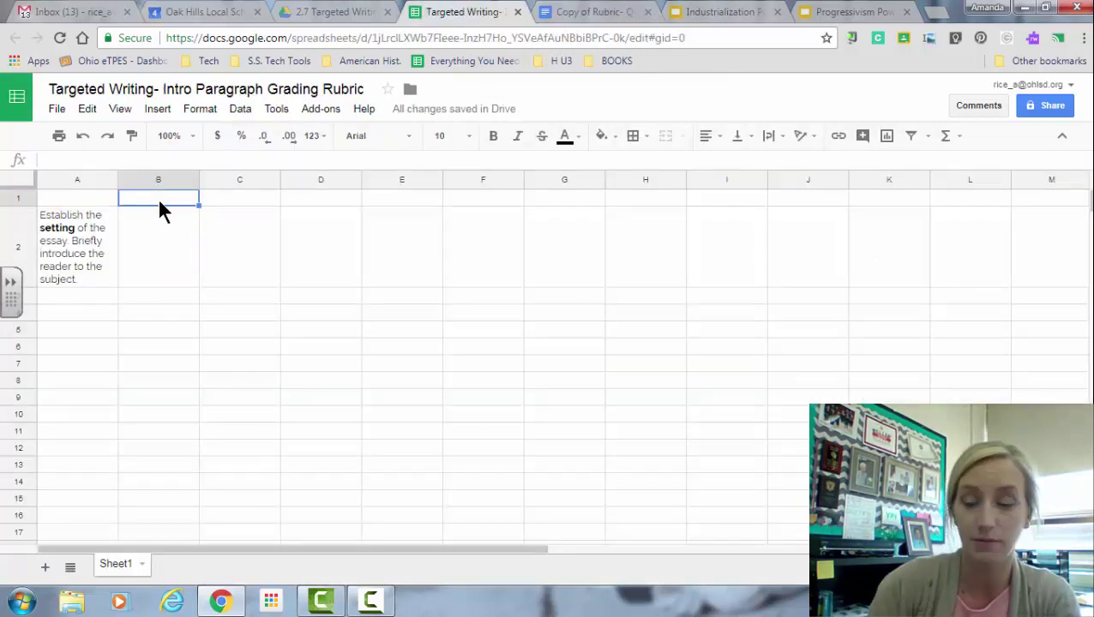
{"action": "type", "text": "0"}
{"action": "left_click", "coordinate": [244, 210]}
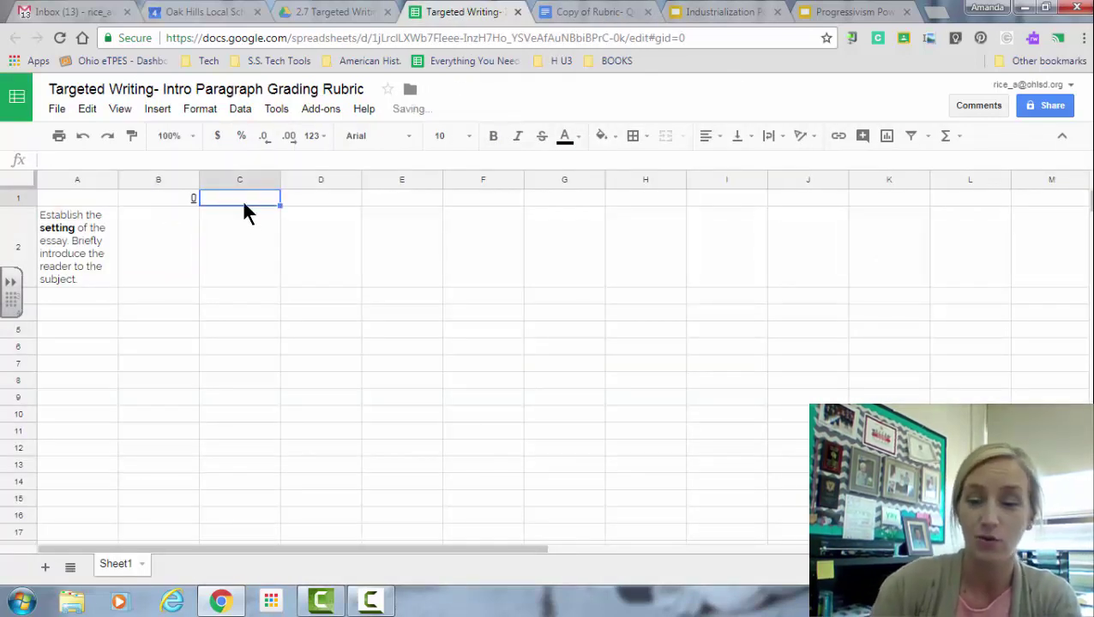
{"action": "type", "text": "1"}
{"action": "left_click", "coordinate": [232, 220]}
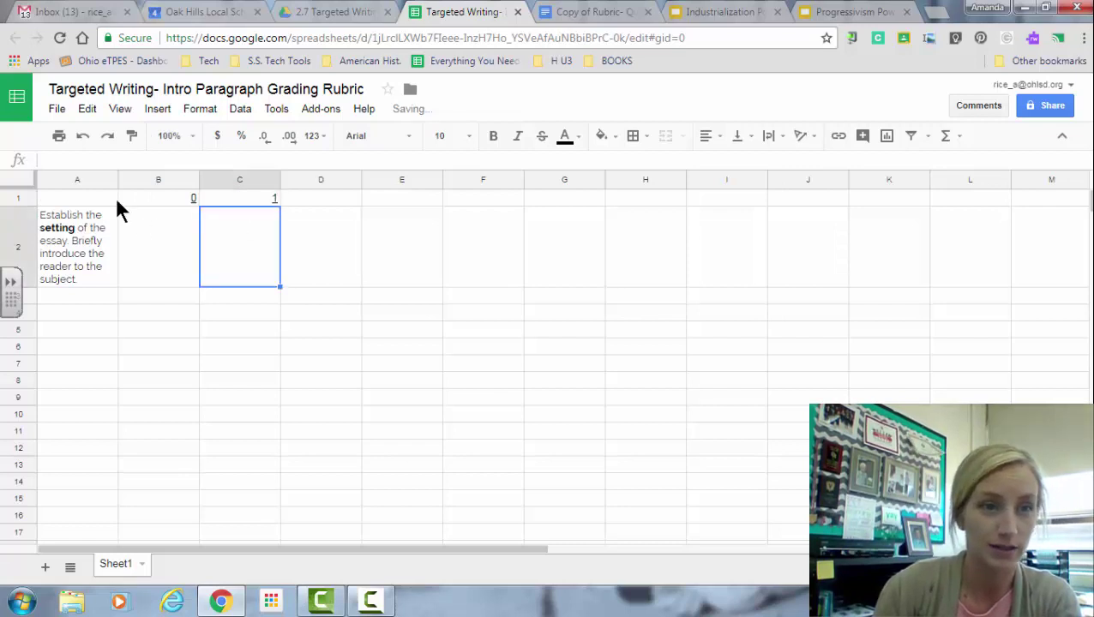
{"action": "left_click", "coordinate": [21, 183]}
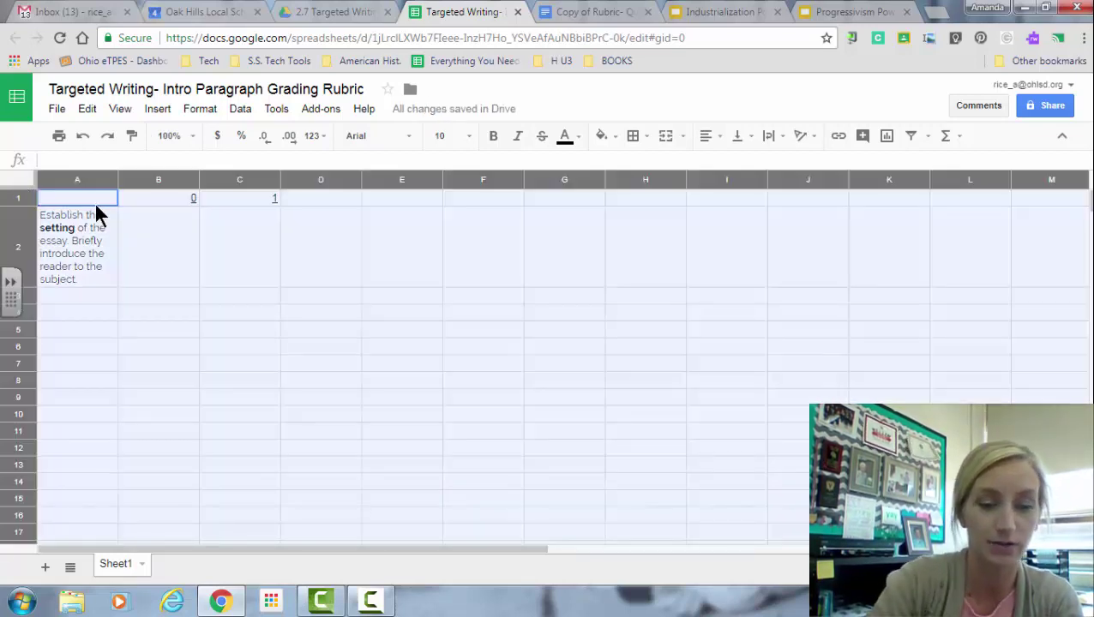
{"action": "left_click", "coordinate": [194, 219]}
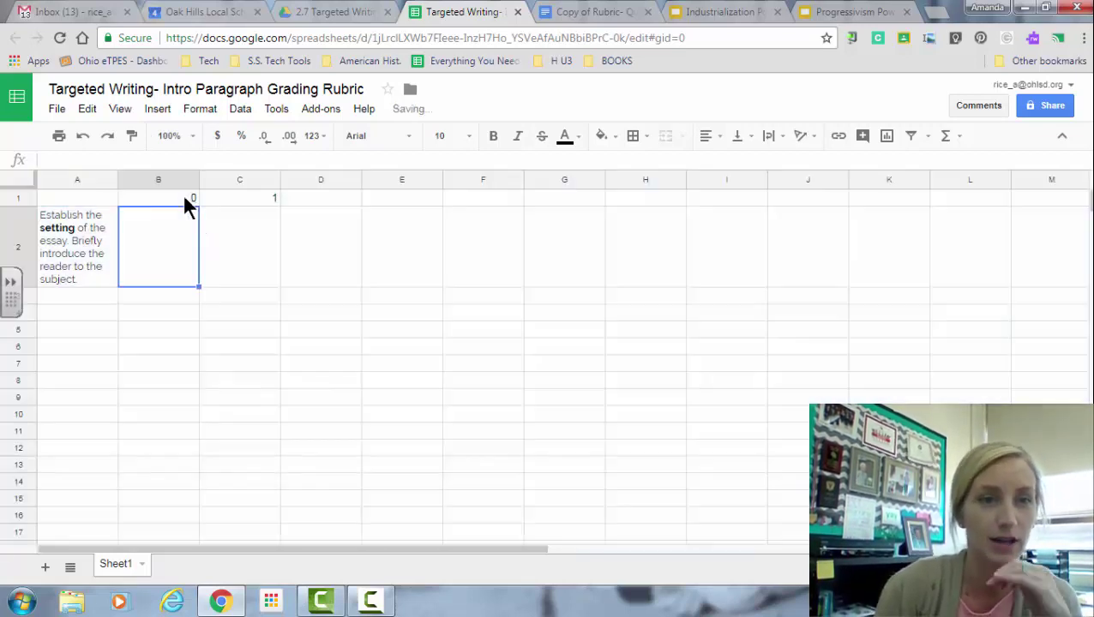
- Center the point values in row 1 and make them bold
{"action": "left_click", "coordinate": [17, 197]}
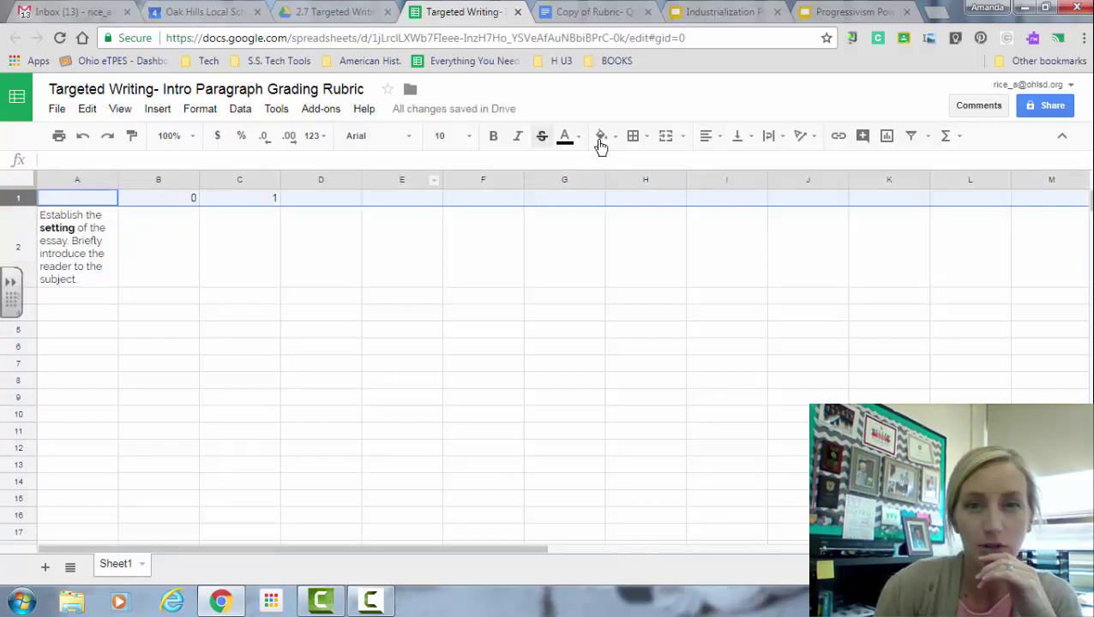
{"action": "left_click", "coordinate": [708, 137]}
{"action": "left_click", "coordinate": [732, 164]}
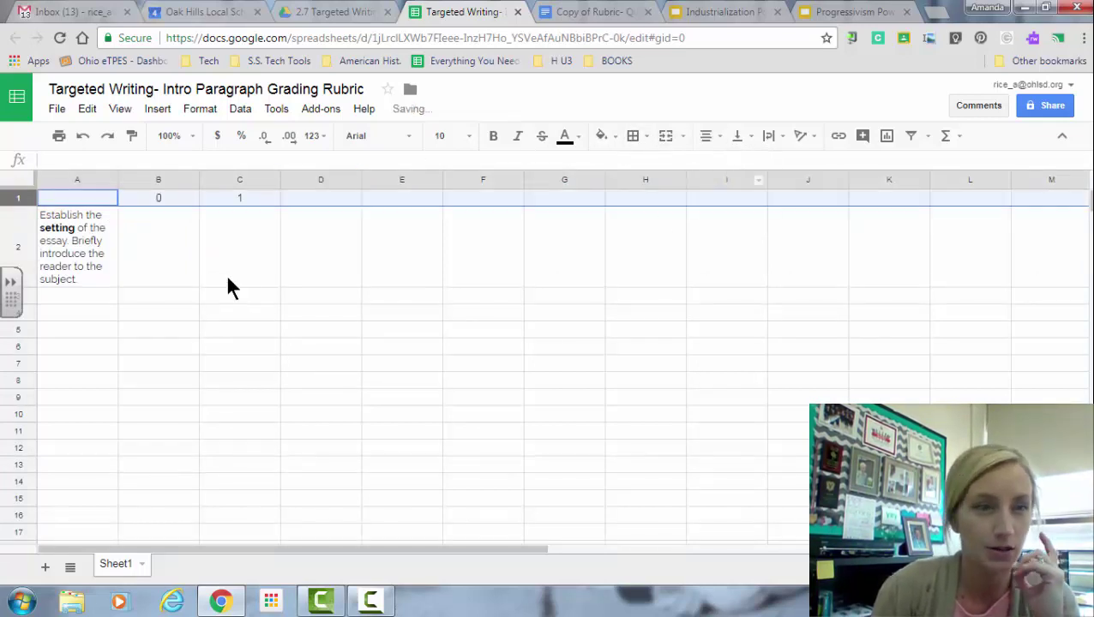
{"action": "left_click", "coordinate": [195, 263]}
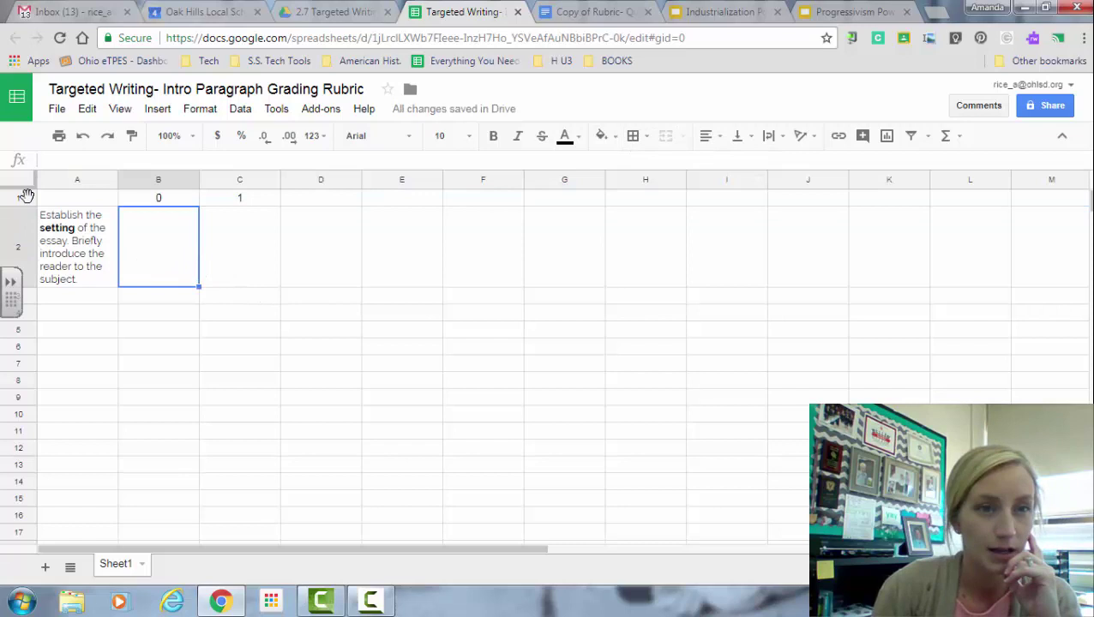
{"action": "left_click", "coordinate": [17, 198]}
{"action": "left_click", "coordinate": [183, 262]}
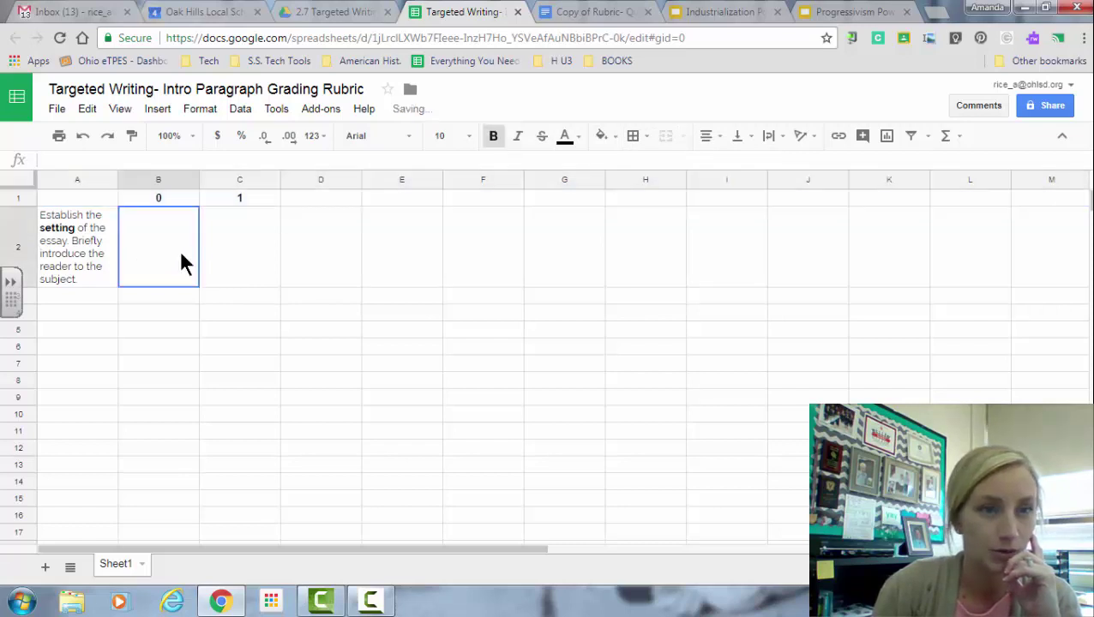
- Copy the criterion "Provide an insightful comment that establishes your basis for analysis" from the rubric document into A3
{"action": "left_click", "coordinate": [96, 299]}
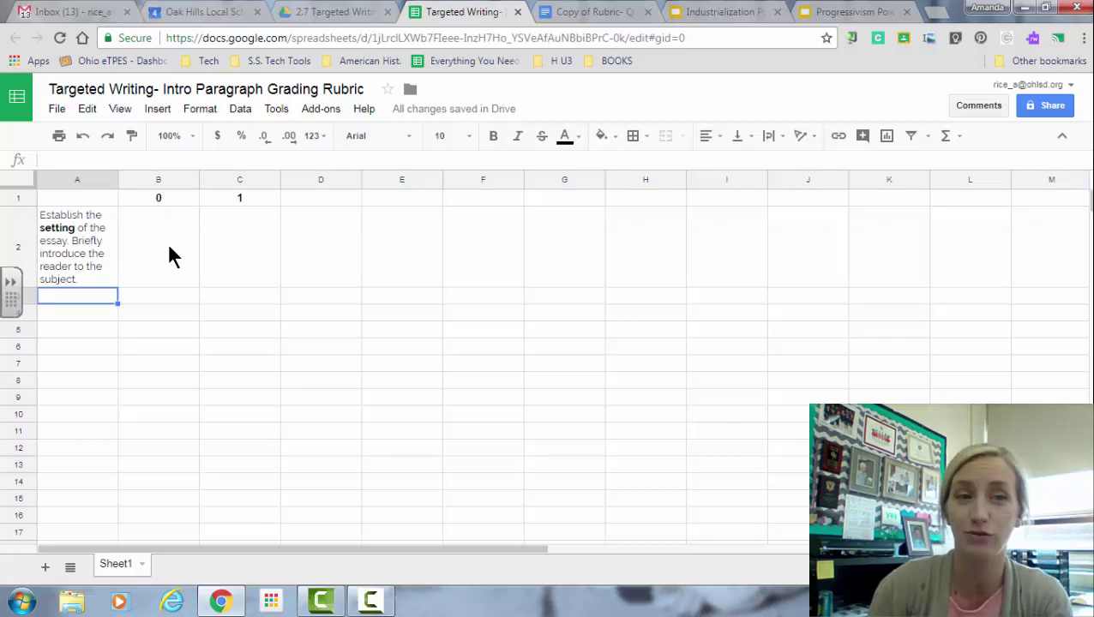
{"action": "left_click", "coordinate": [591, 12]}
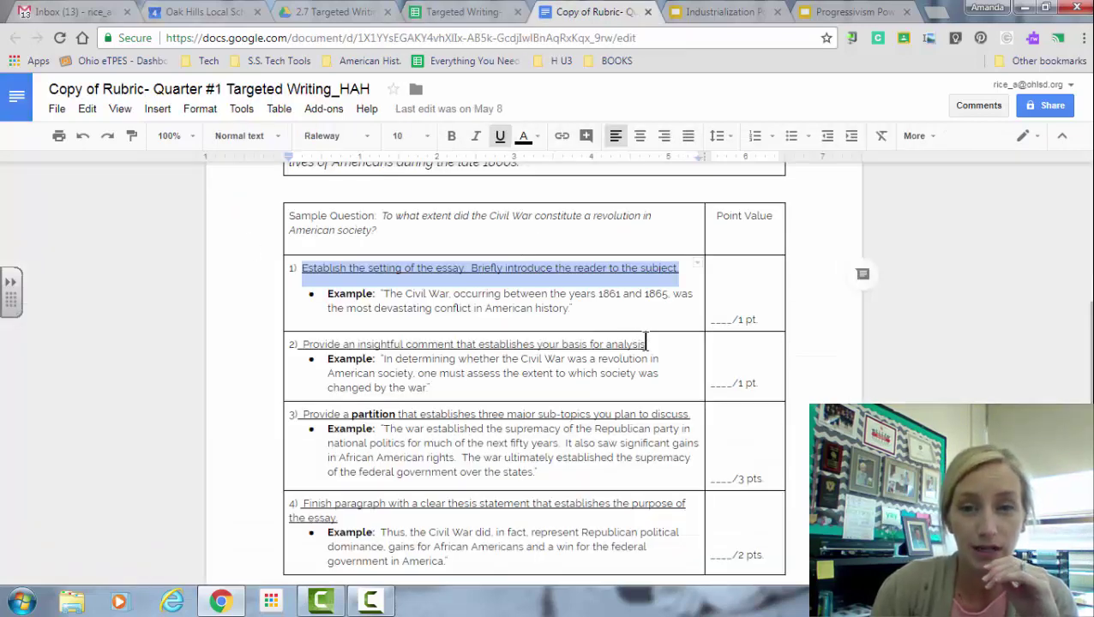
{"action": "left_click_drag", "start_coordinate": [647, 343], "coordinate": [302, 350]}
{"action": "key", "text": "ctrl+c"}
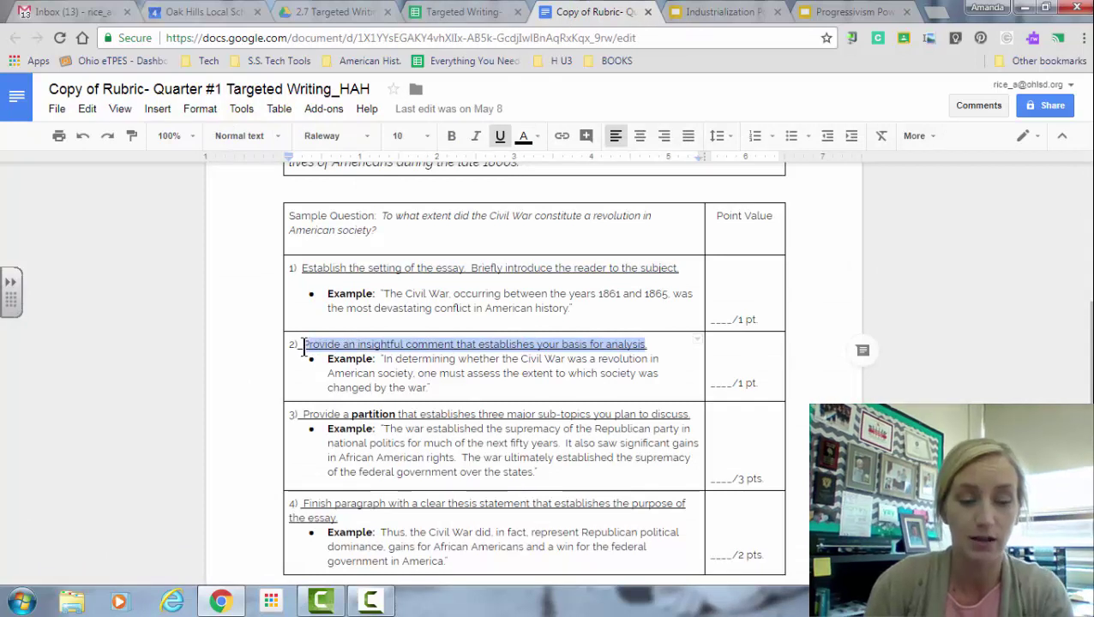
{"action": "left_click", "coordinate": [454, 13]}
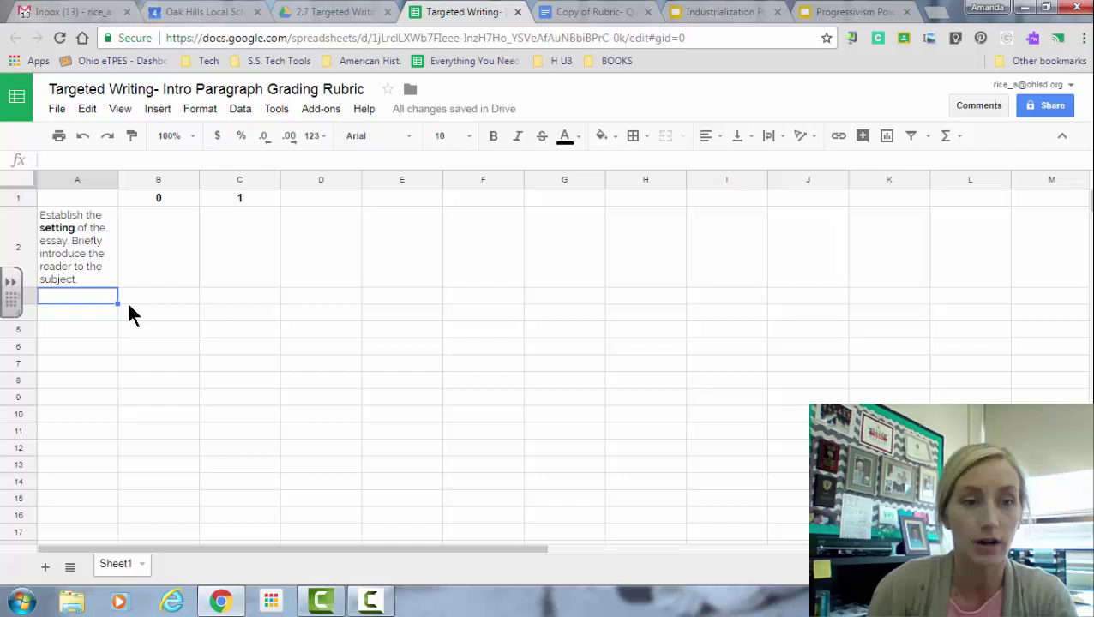
{"action": "key", "text": "ctrl+v"}
- Format the A3 criterion as wrapped text without underlining and make "insightful comment" bold
{"action": "double_click", "coordinate": [94, 332]}
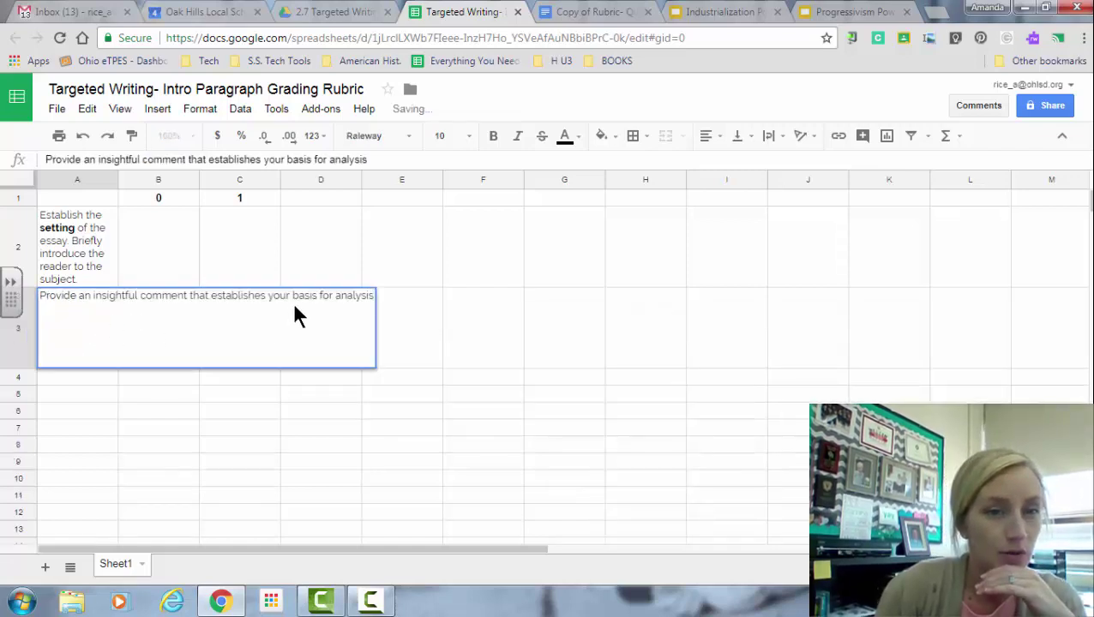
{"action": "left_click_drag", "start_coordinate": [189, 296], "coordinate": [93, 299]}
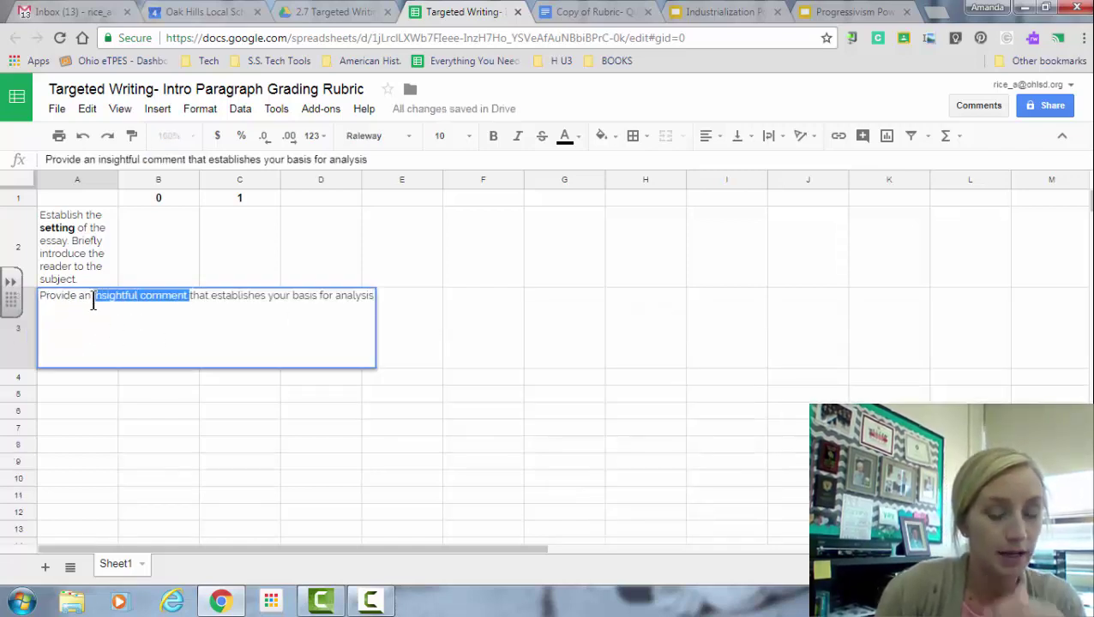
{"action": "key", "text": "ctrl+b"}
{"action": "key", "text": "Tab"}
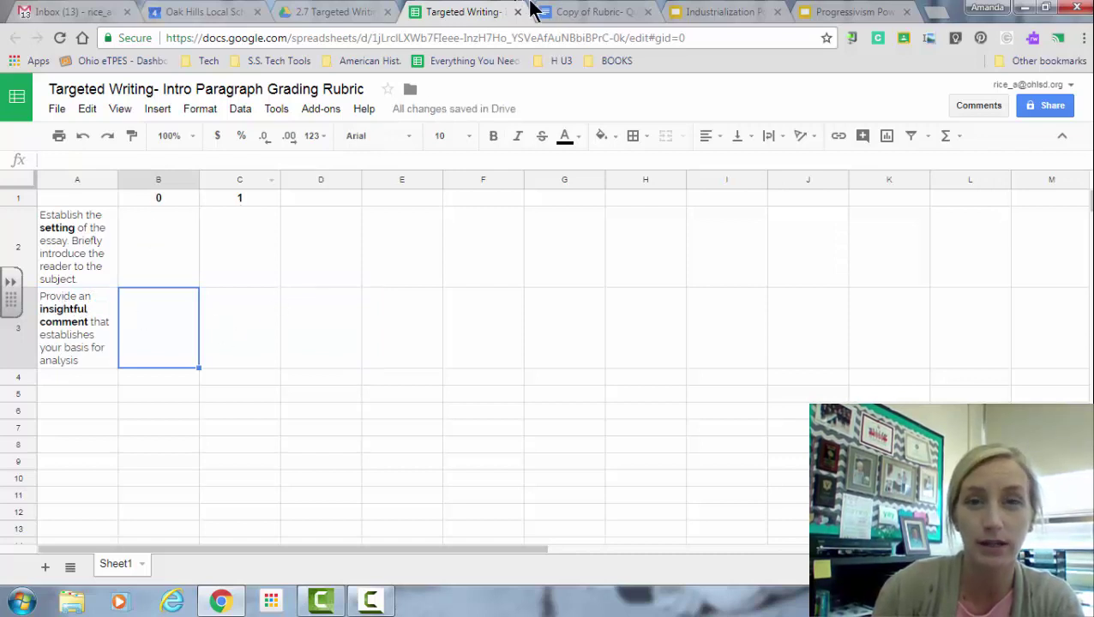
- Copy the criterion "Provide a partition that establishes three major sub-topics you plan to discuss" from the rubric document into A4 and wrap its text
{"action": "left_click", "coordinate": [627, 14]}
{"action": "left_click", "coordinate": [660, 463]}
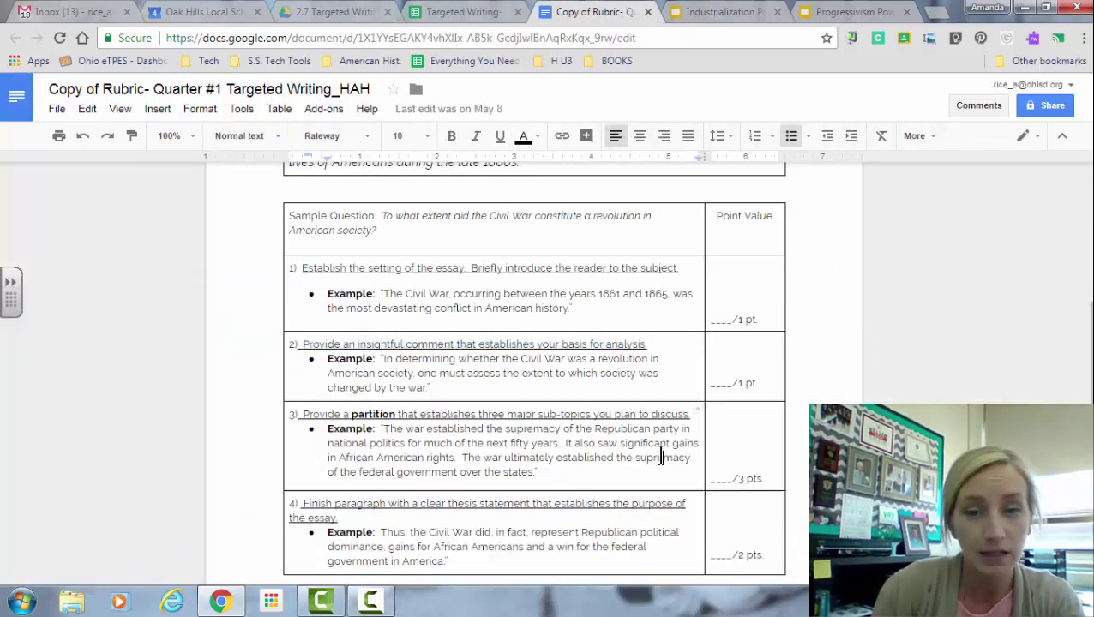
{"action": "left_click_drag", "start_coordinate": [687, 413], "coordinate": [303, 420]}
{"action": "key", "text": "ctrl+c"}
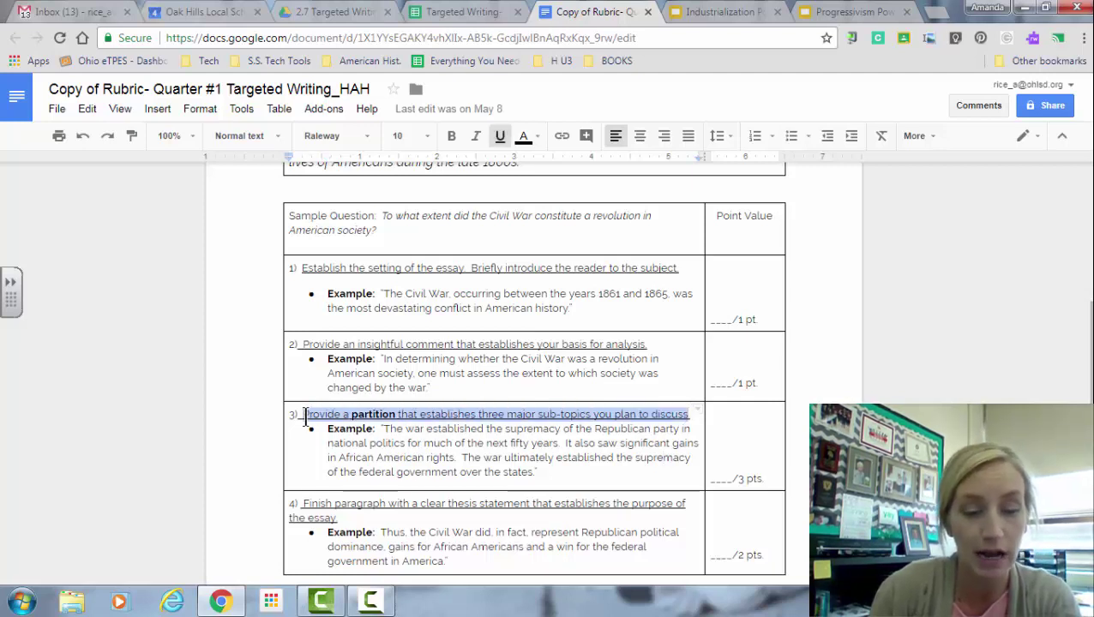
{"action": "left_click", "coordinate": [484, 14]}
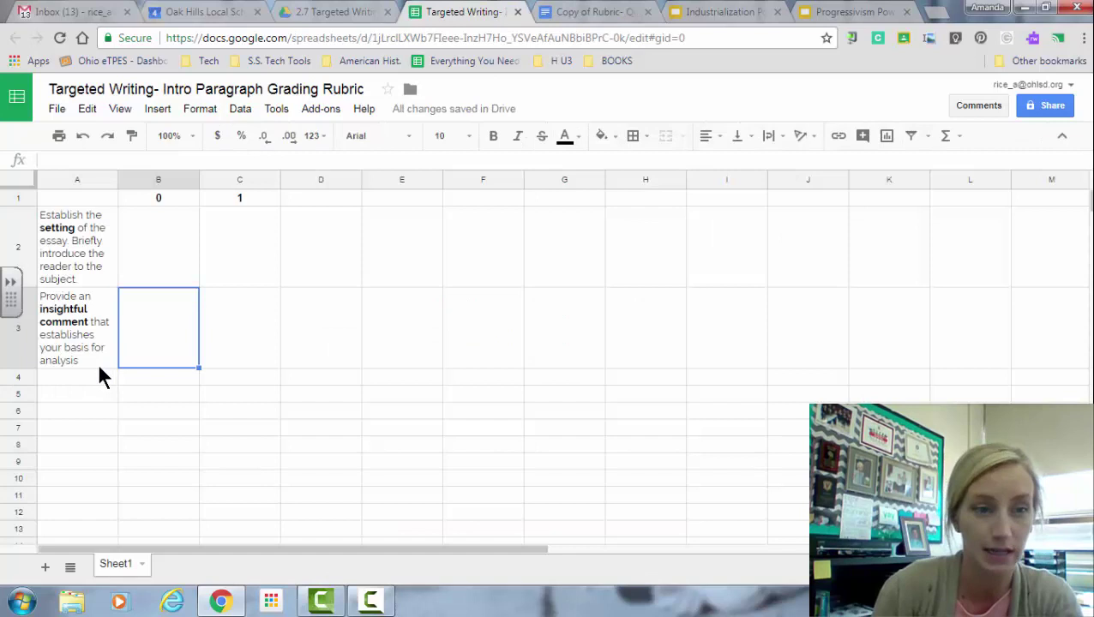
{"action": "left_click", "coordinate": [96, 381]}
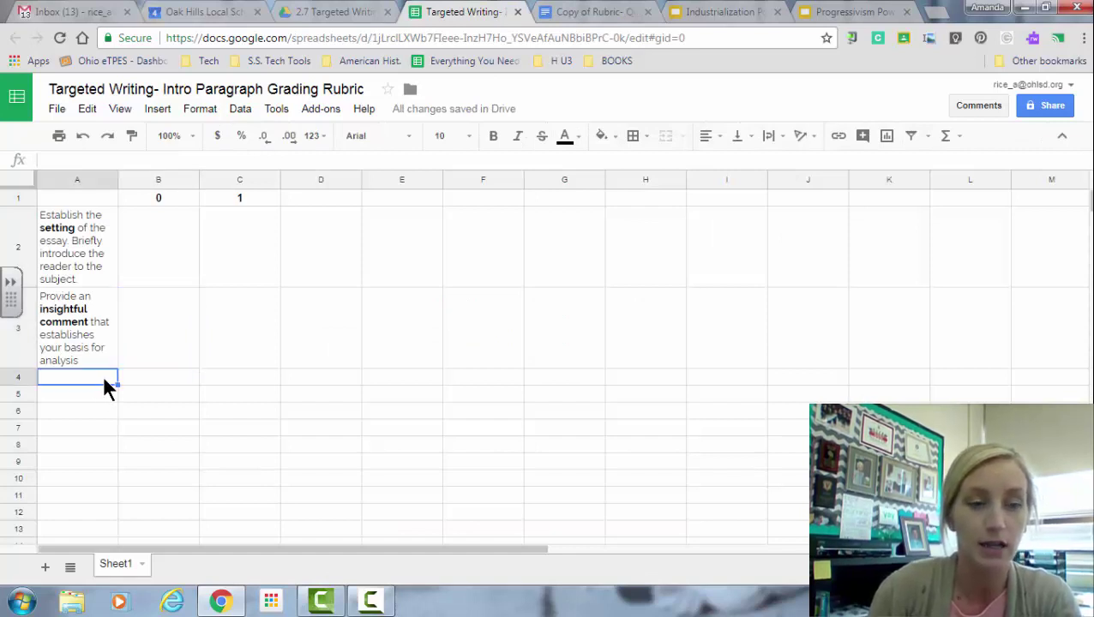
{"action": "key", "text": "ctrl+v"}
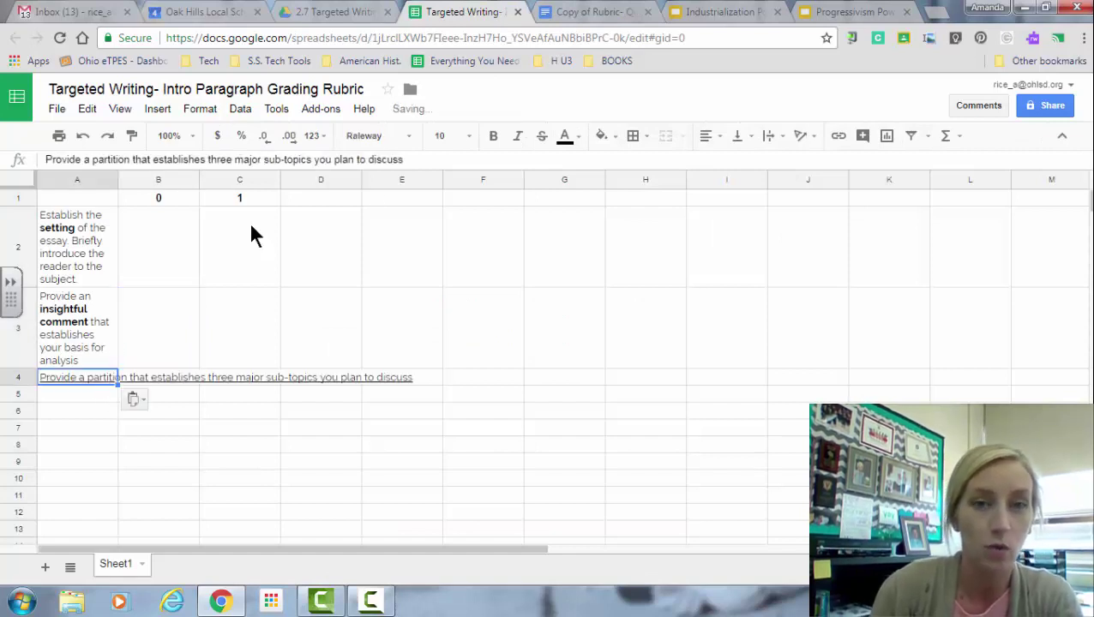
{"action": "left_click", "coordinate": [771, 135]}
{"action": "left_click", "coordinate": [792, 161]}
{"action": "left_click", "coordinate": [193, 395]}
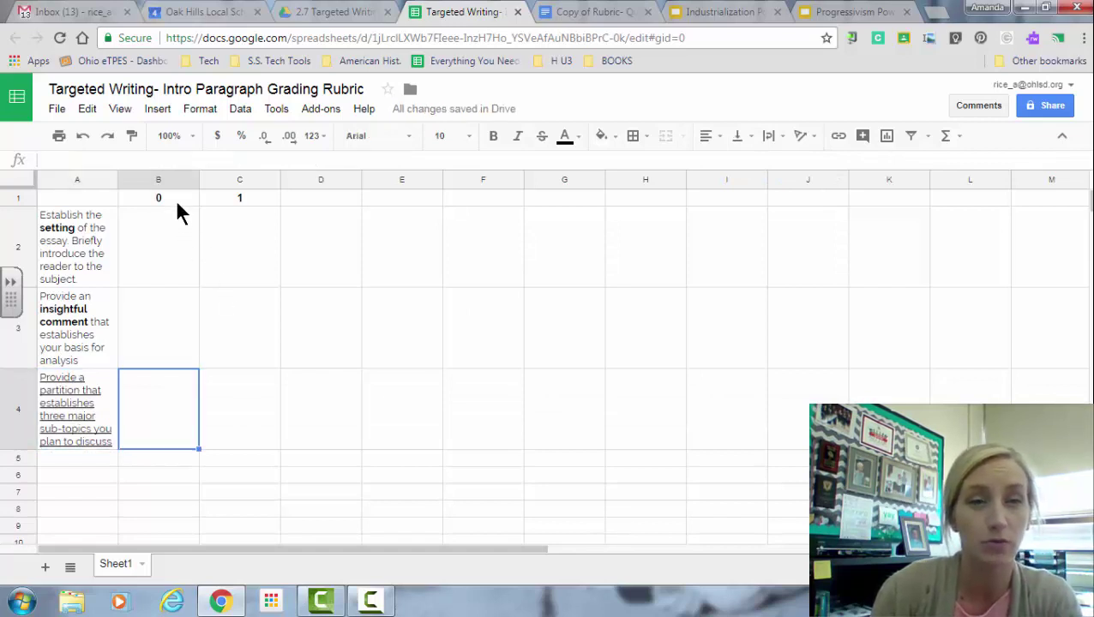
- Extend the point values in row 1 by entering 2 in D1 and 3 in E1
{"action": "left_click", "coordinate": [333, 199]}
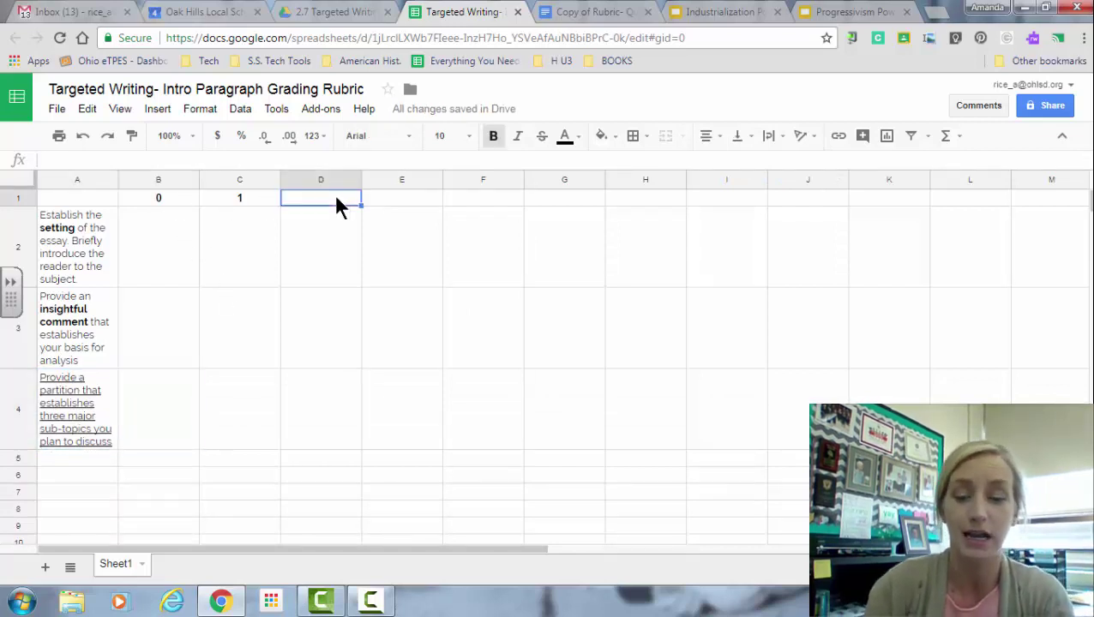
{"action": "type", "text": "2"}
{"action": "key", "text": "Tab"}
{"action": "type", "text": "3"}
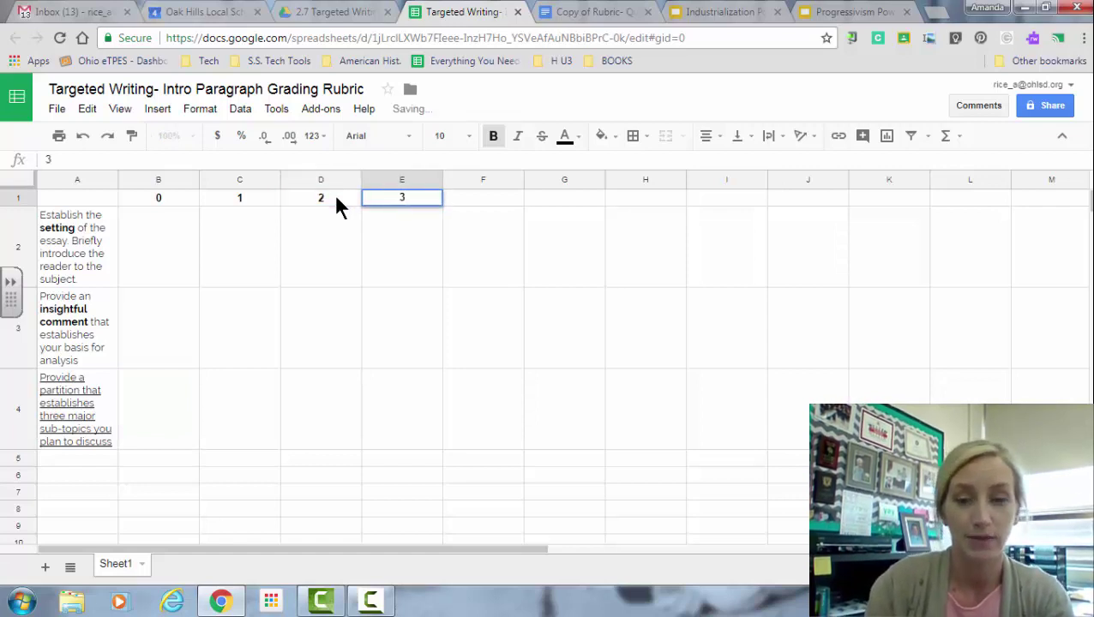
{"action": "key", "text": "Return"}
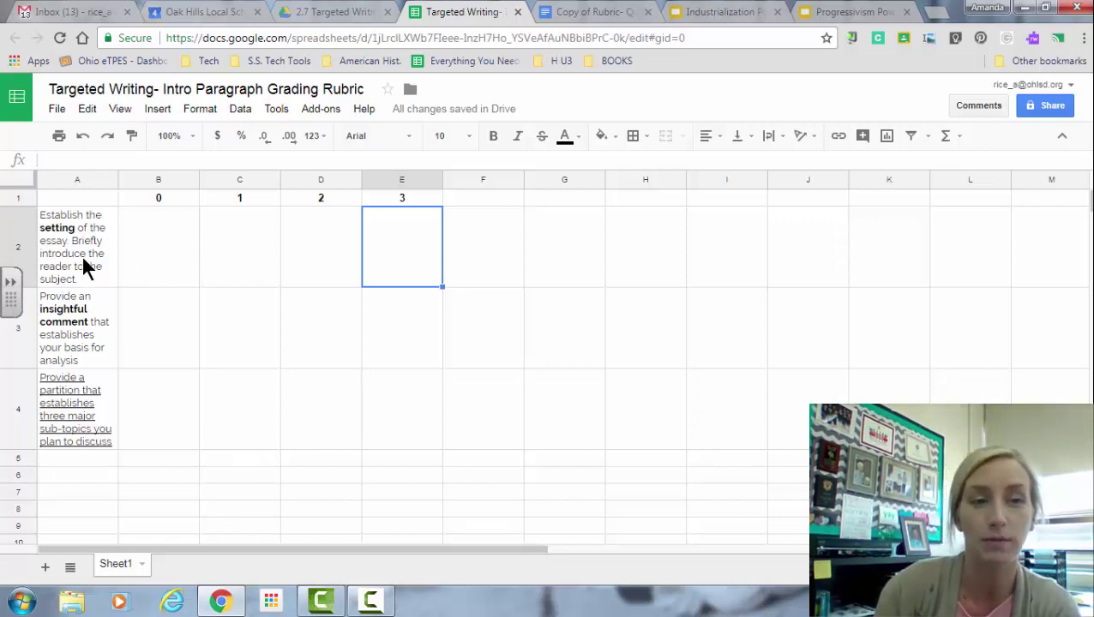
- Copy the fourth criterion, about finishing with a clear thesis statement, from the rubric document into A5 and wrap its text
{"action": "left_click", "coordinate": [610, 14]}
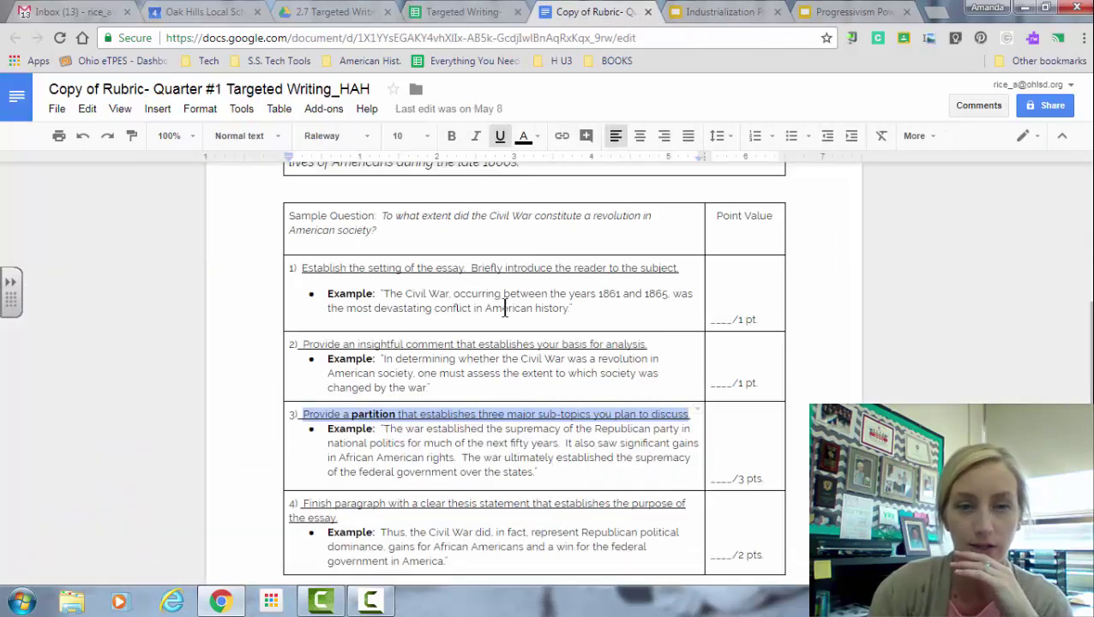
{"action": "scroll", "coordinate": [548, 404], "scroll_direction": "down", "scroll_amount": 1}
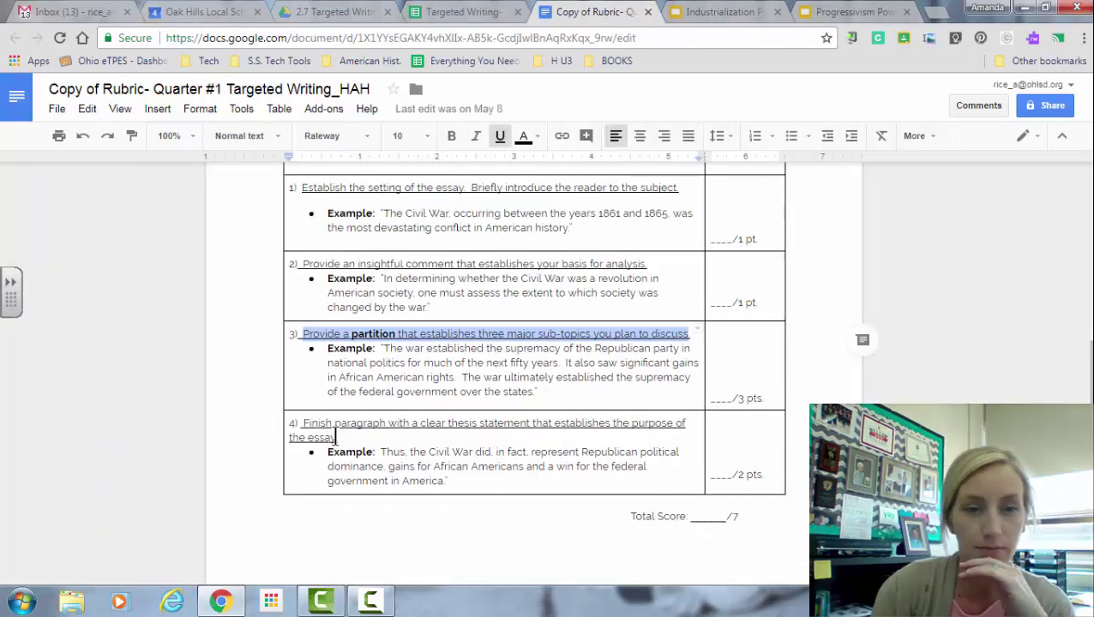
{"action": "left_click_drag", "start_coordinate": [336, 437], "coordinate": [305, 422]}
{"action": "key", "text": "ctrl+c"}
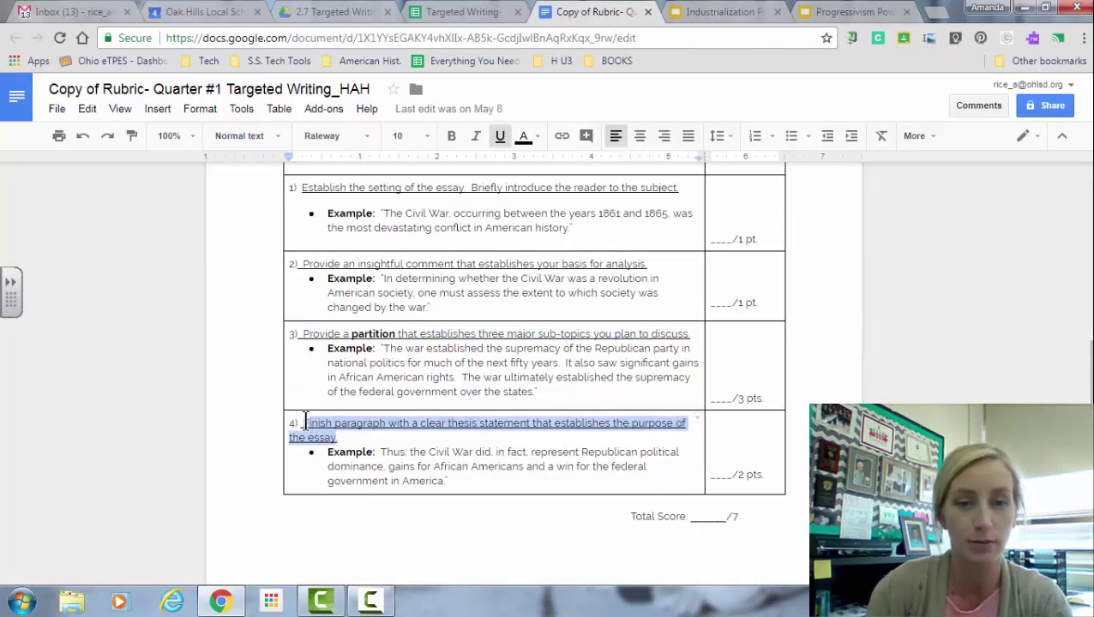
{"action": "left_click", "coordinate": [463, 11]}
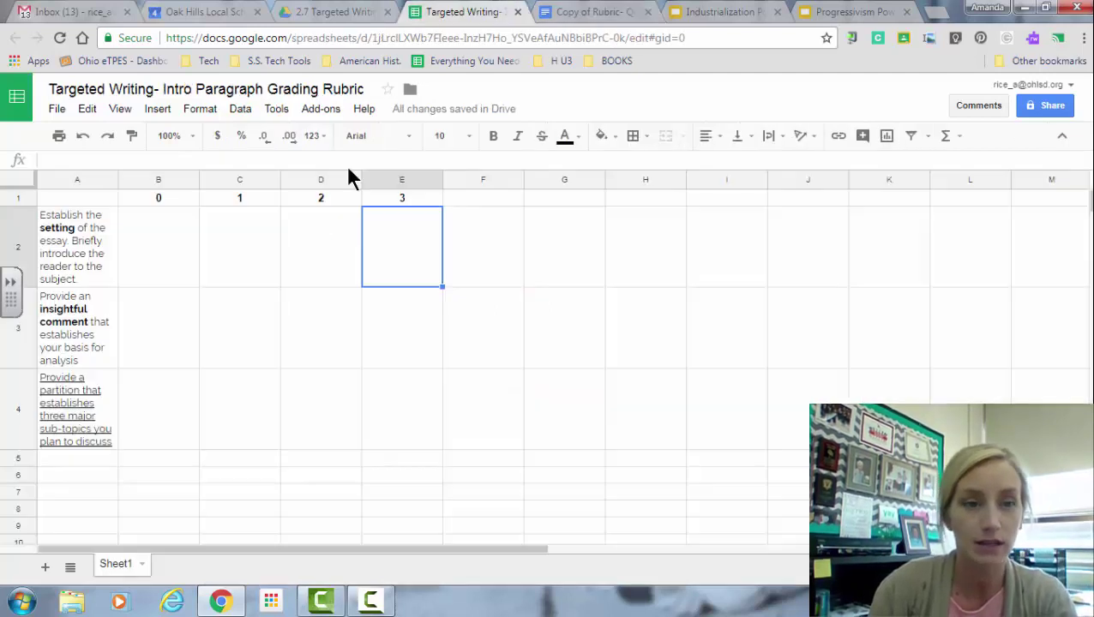
{"action": "left_click", "coordinate": [91, 458]}
{"action": "key", "text": "ctrl+v"}
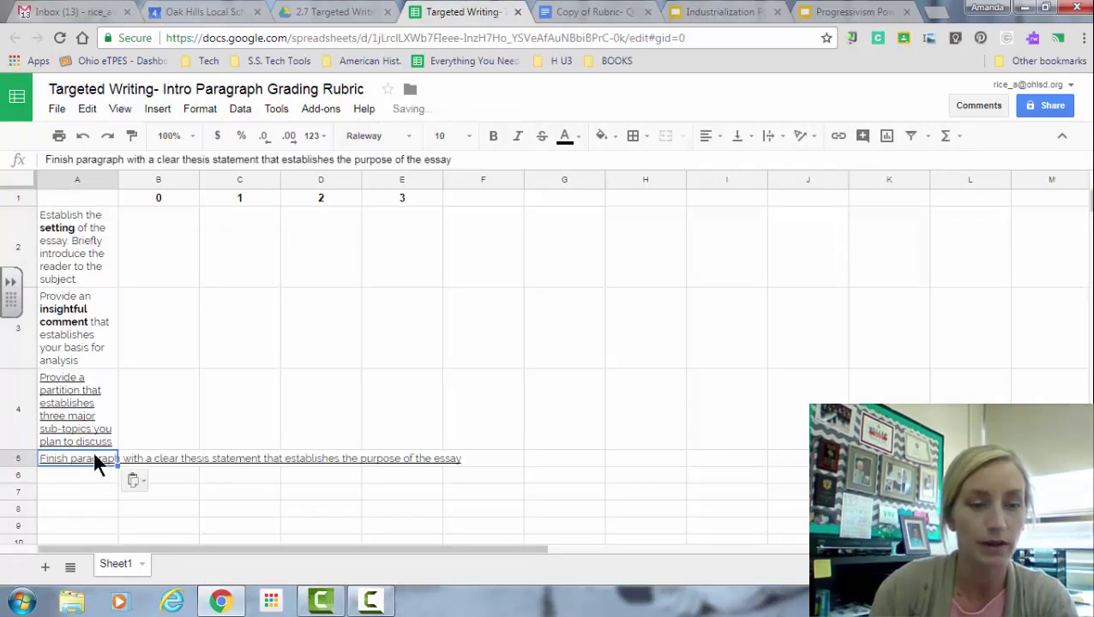
{"action": "left_click", "coordinate": [769, 135]}
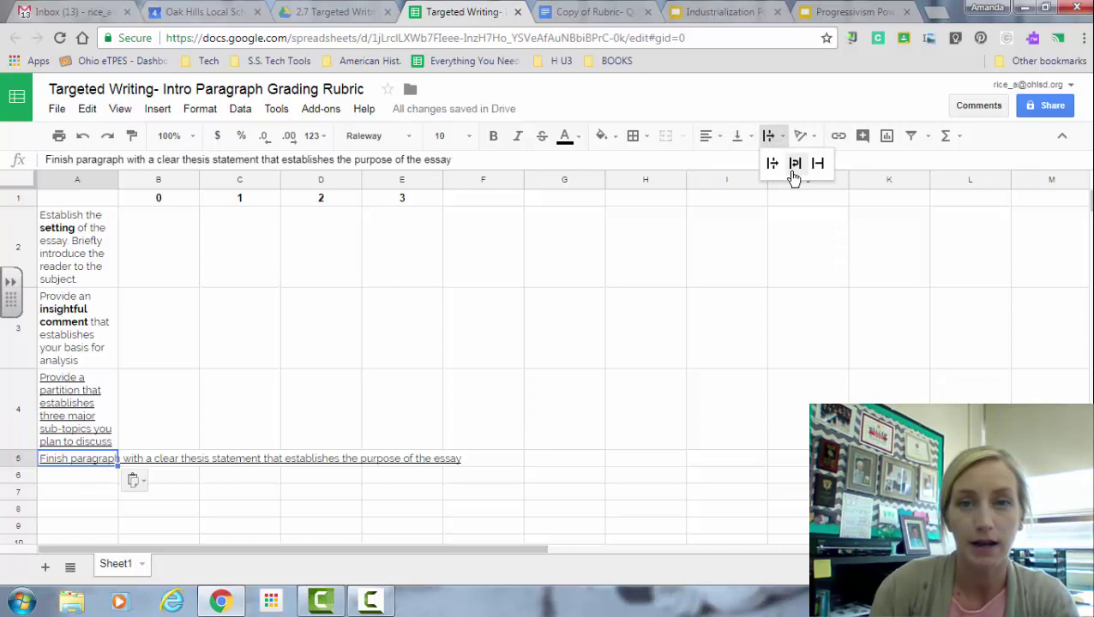
{"action": "left_click", "coordinate": [794, 161]}
- Remove the underline from the criterion text in A5 and A4
{"action": "key", "text": "ctrl+u"}
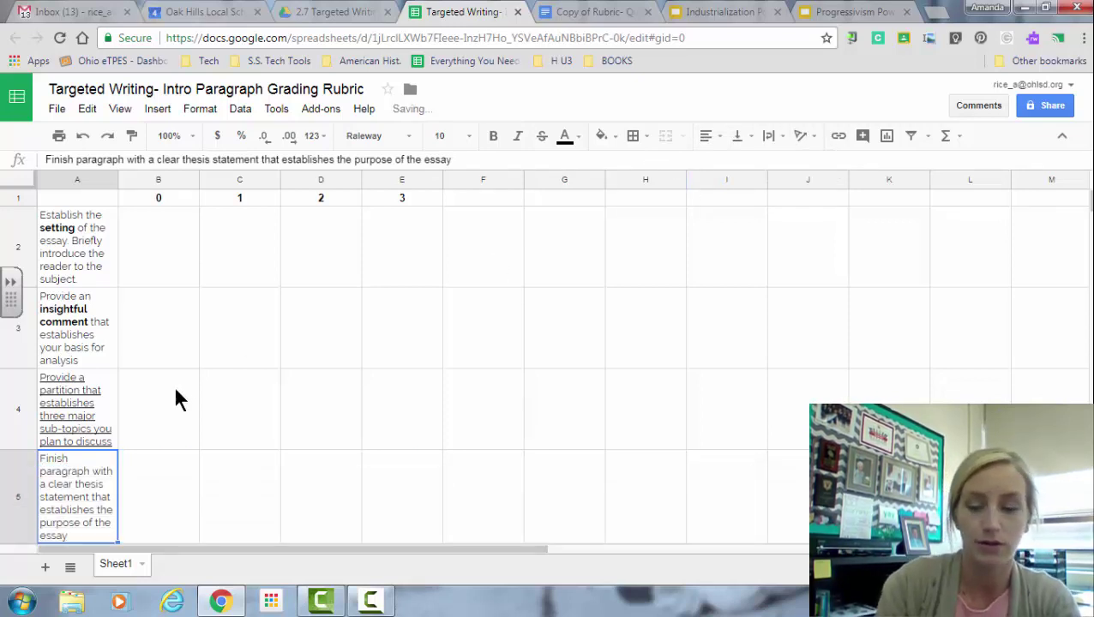
{"action": "key", "text": "Up"}
{"action": "key", "text": "ctrl+u"}
- Make the words "thesis statement" bold in the A5 criterion
{"action": "left_click", "coordinate": [81, 483]}
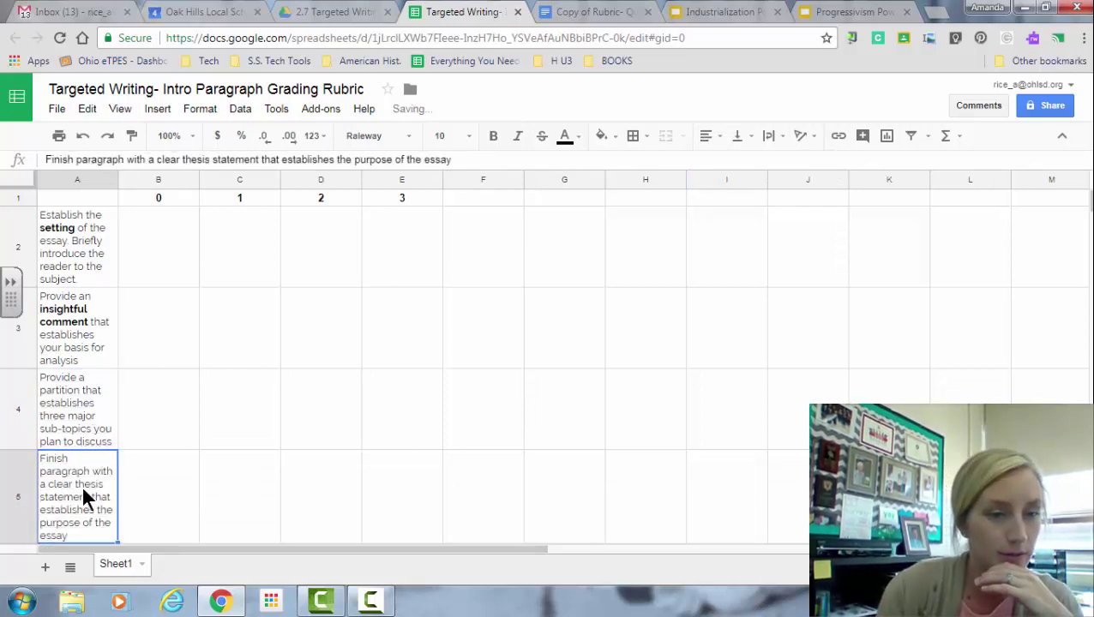
{"action": "double_click", "coordinate": [81, 483]}
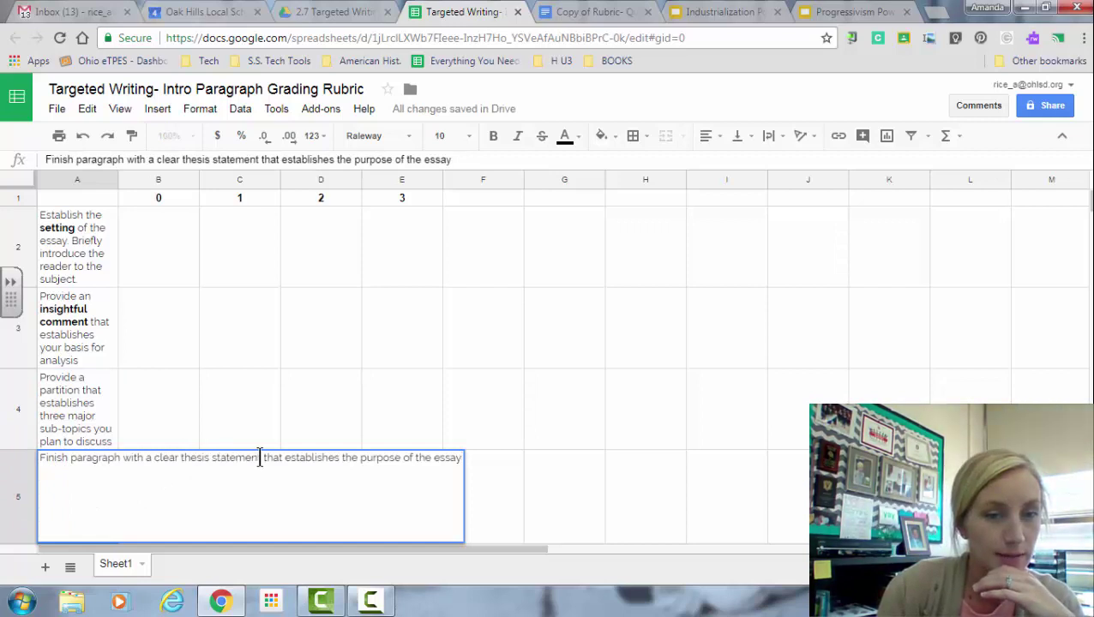
{"action": "left_click_drag", "start_coordinate": [261, 457], "coordinate": [179, 461]}
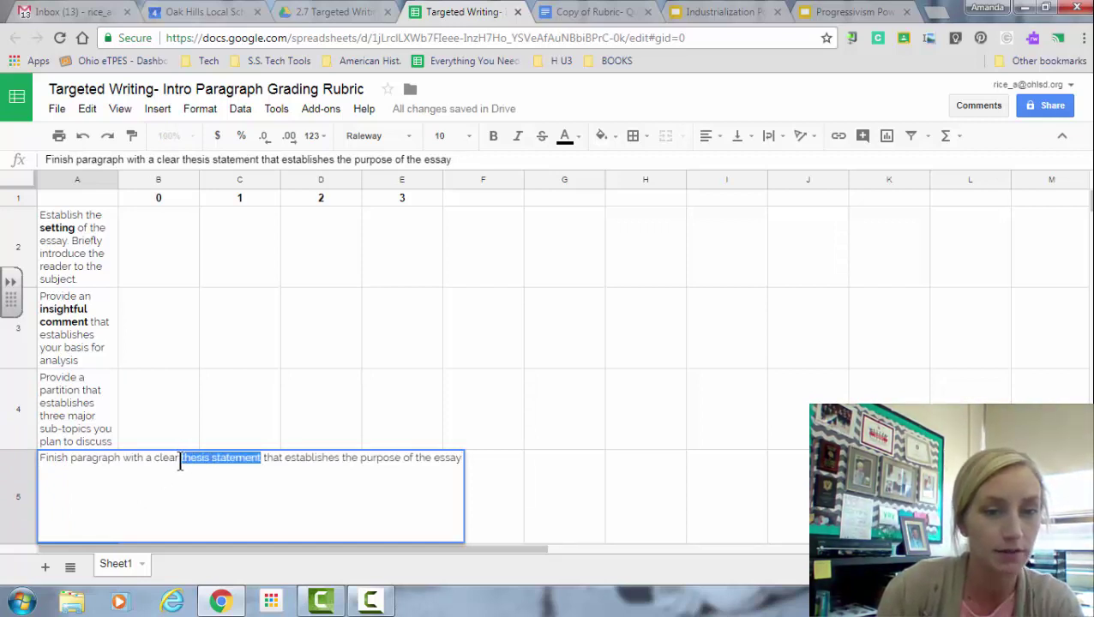
{"action": "key", "text": "ctrl+b"}
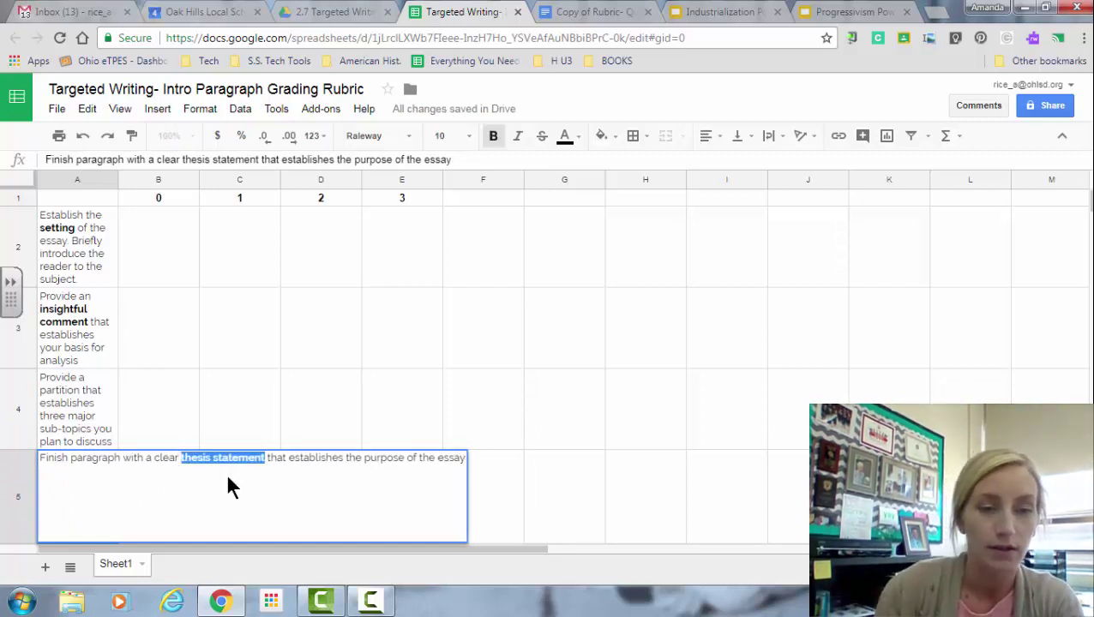
{"action": "left_click", "coordinate": [337, 368]}
{"action": "left_click", "coordinate": [619, 12]}
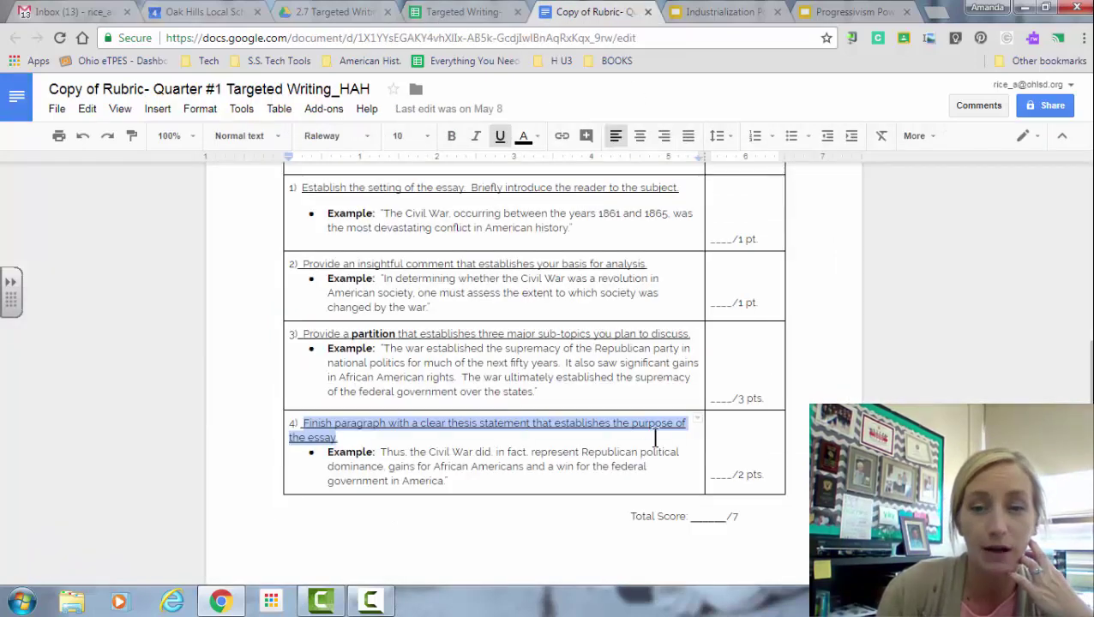
{"action": "left_click", "coordinate": [435, 14]}
{"action": "left_click", "coordinate": [555, 15]}
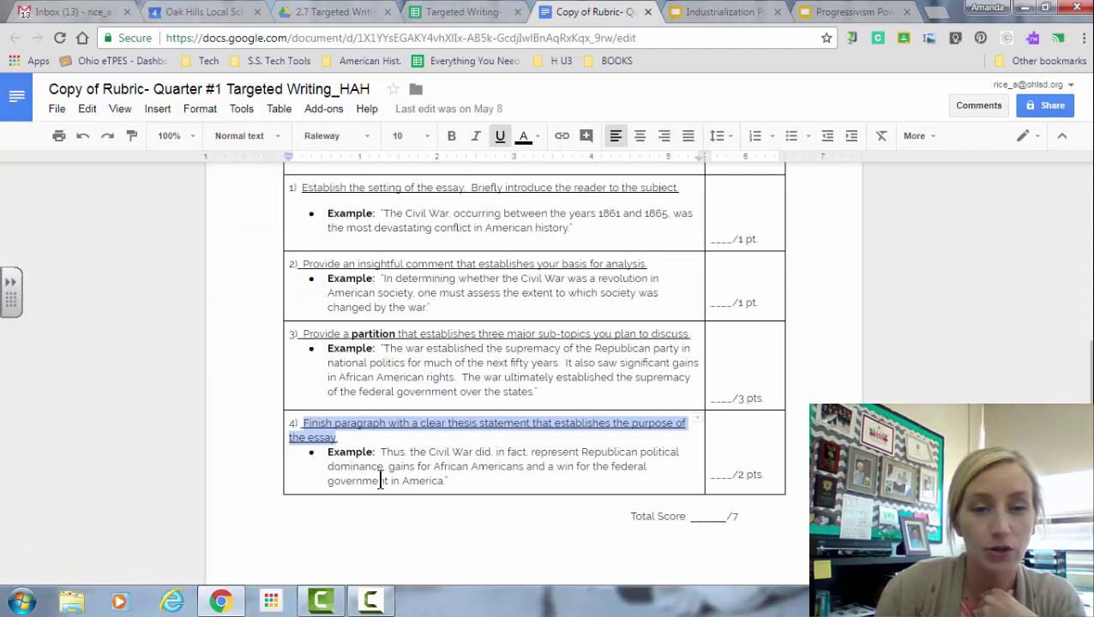
{"action": "left_click", "coordinate": [459, 14]}
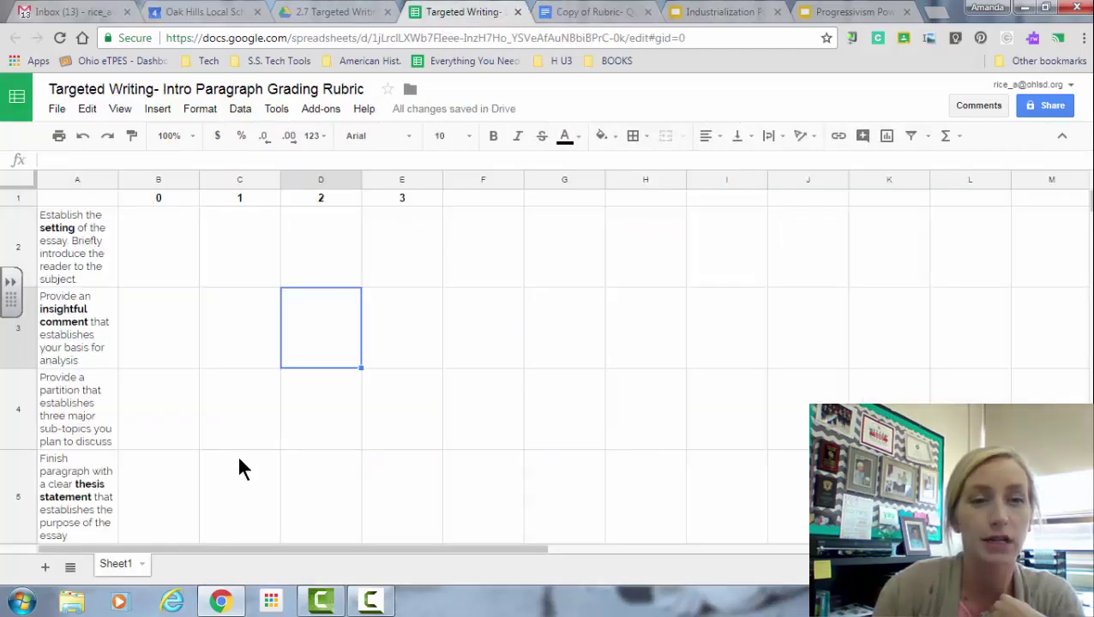
- Enter "No setting established." in B2 as the 0-point description for the setting criterion
{"action": "left_click", "coordinate": [146, 253]}
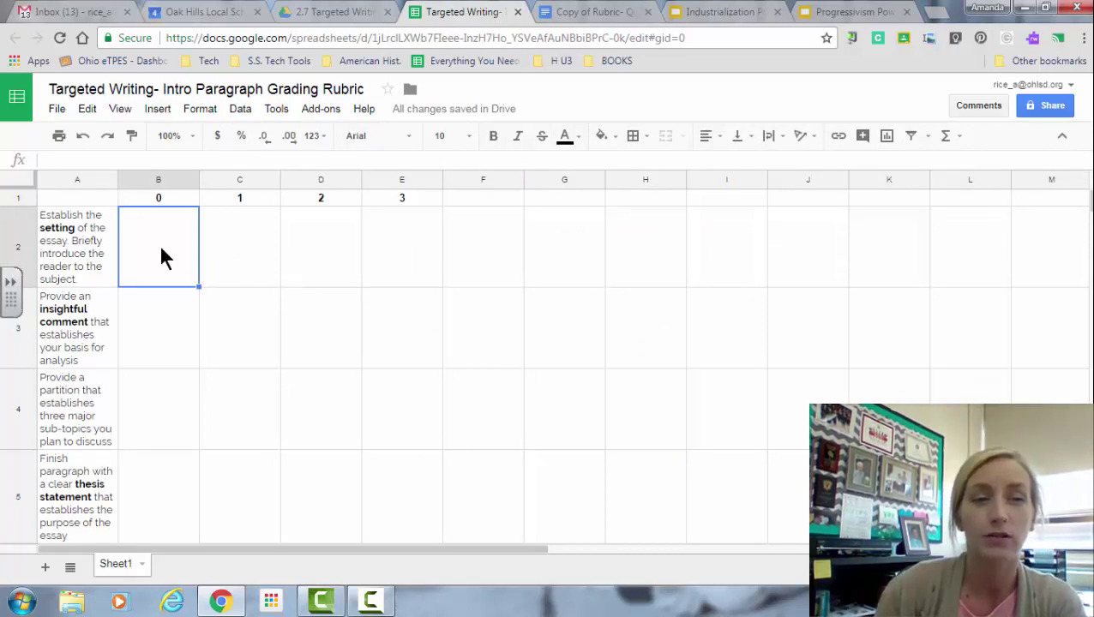
{"action": "type", "text": "N"}
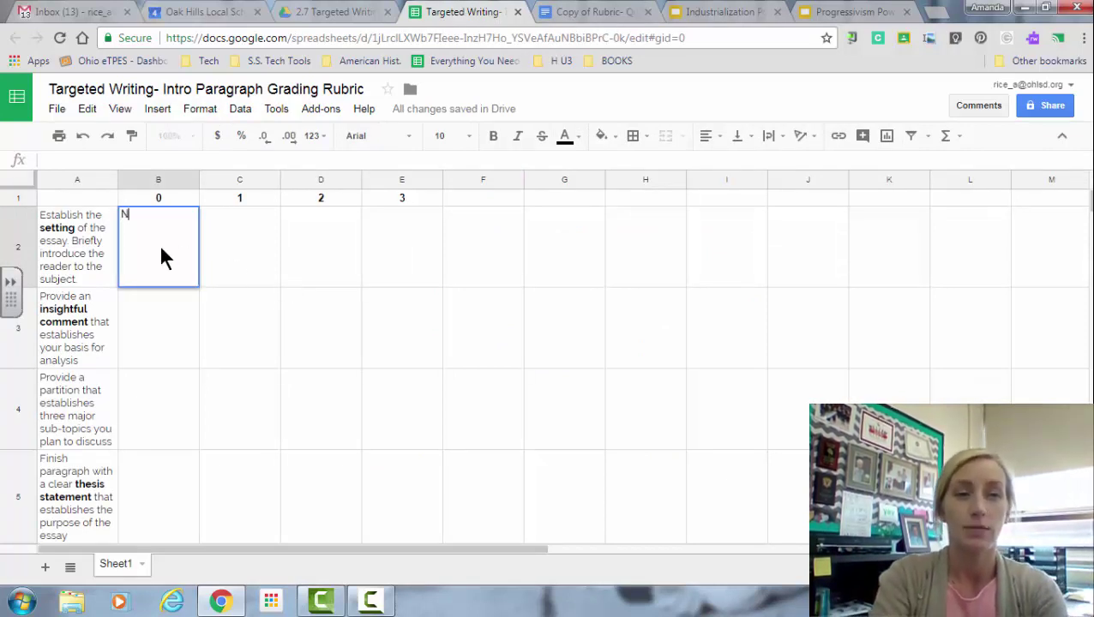
{"action": "type", "text": "o setting esteablis"}
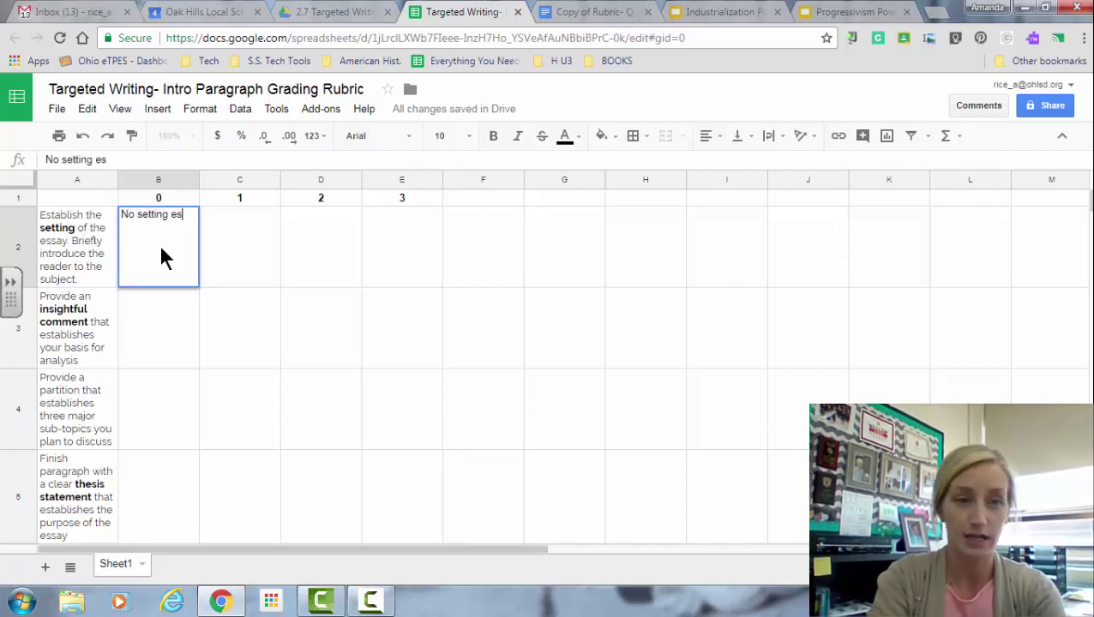
{"action": "key", "text": "BackSpace"}
{"action": "key", "text": "BackSpace"}
{"action": "key", "text": "BackSpace"}
{"action": "key", "text": "BackSpace"}
{"action": "key", "text": "BackSpace"}
{"action": "key", "text": "BackSpace"}
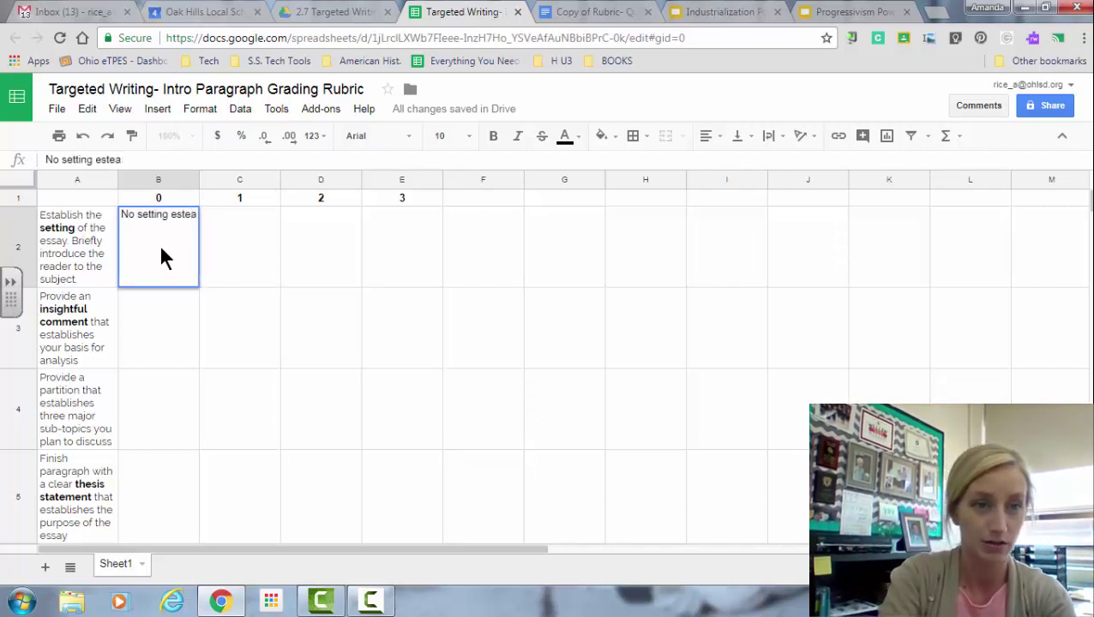
{"action": "type", "text": "ablished."}
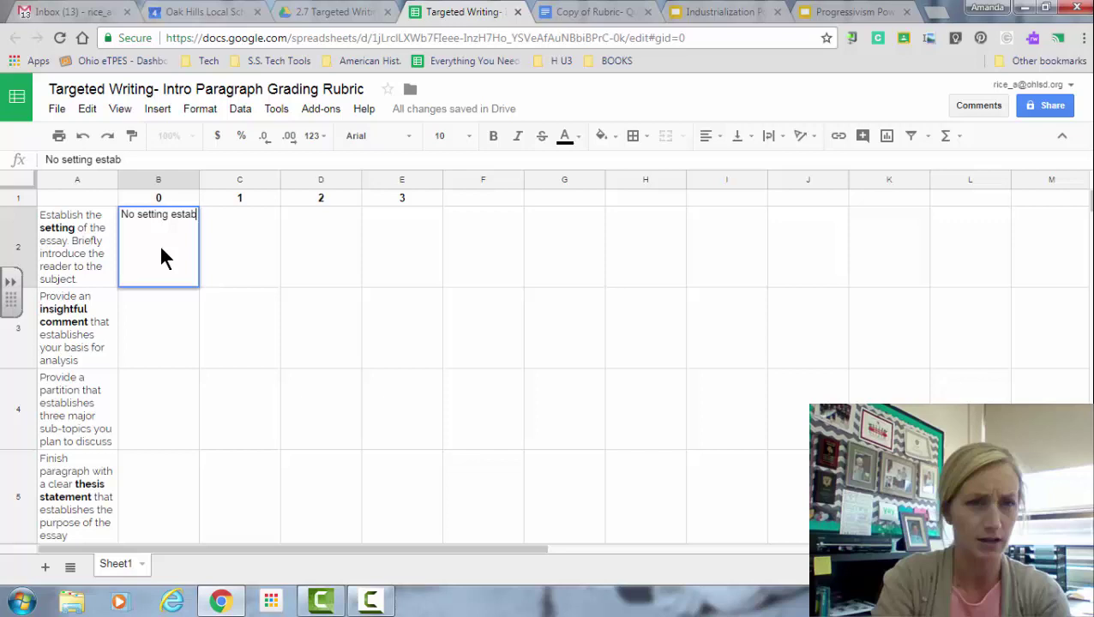
{"action": "key", "text": "Tab"}
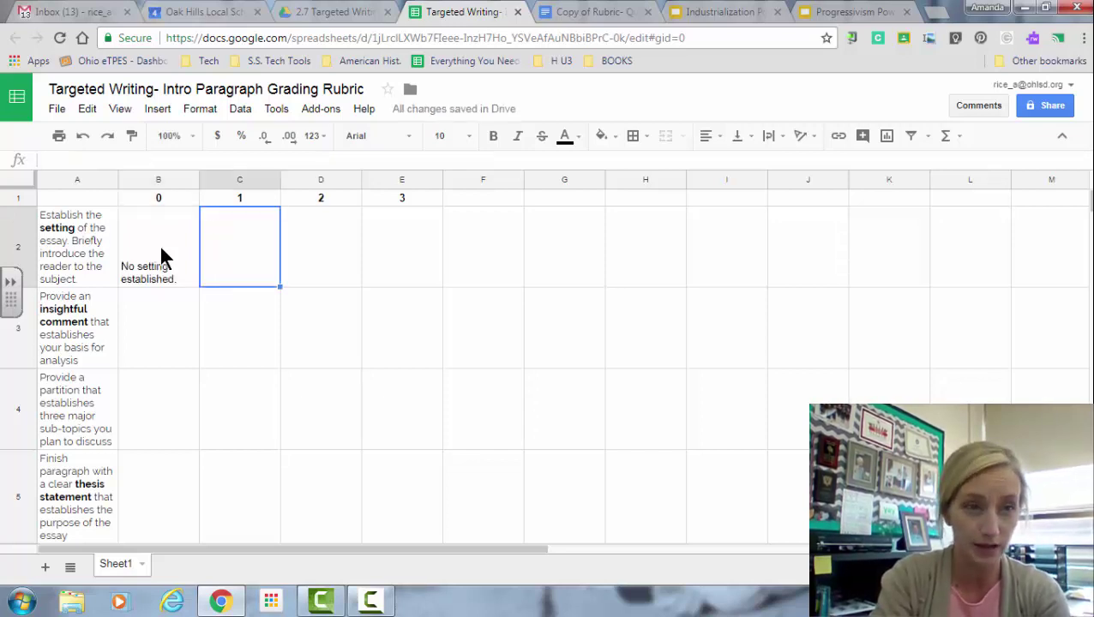
- Enter "Setting is established and sets the stage for the essay." in C2 as the 1-point description for the setting criterion
{"action": "type", "text": "Setting is e"}
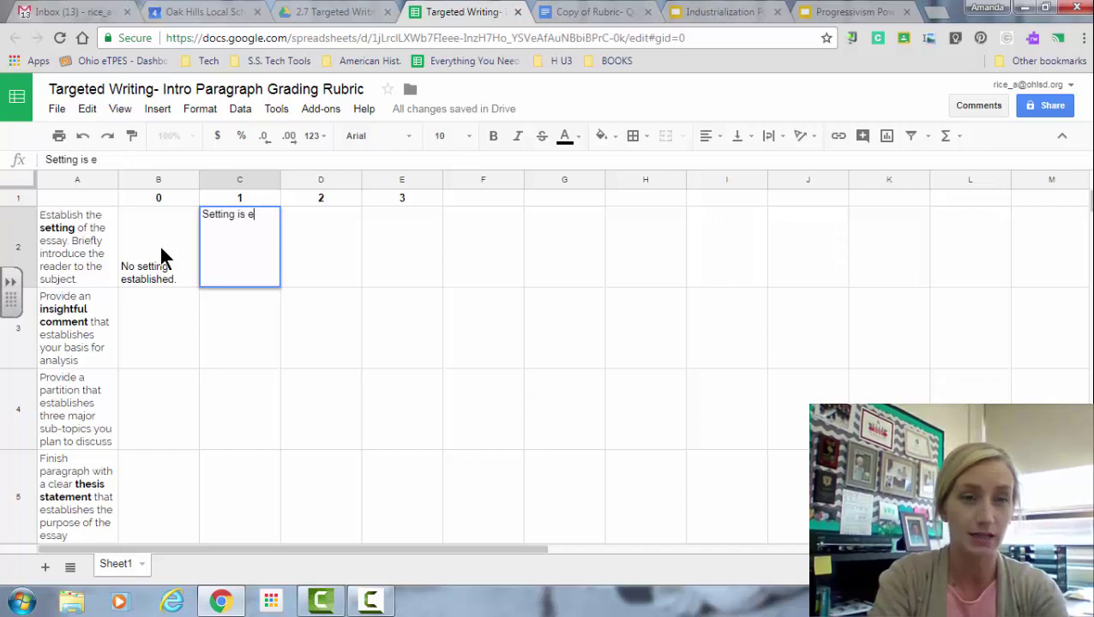
{"action": "type", "text": "stablished and"}
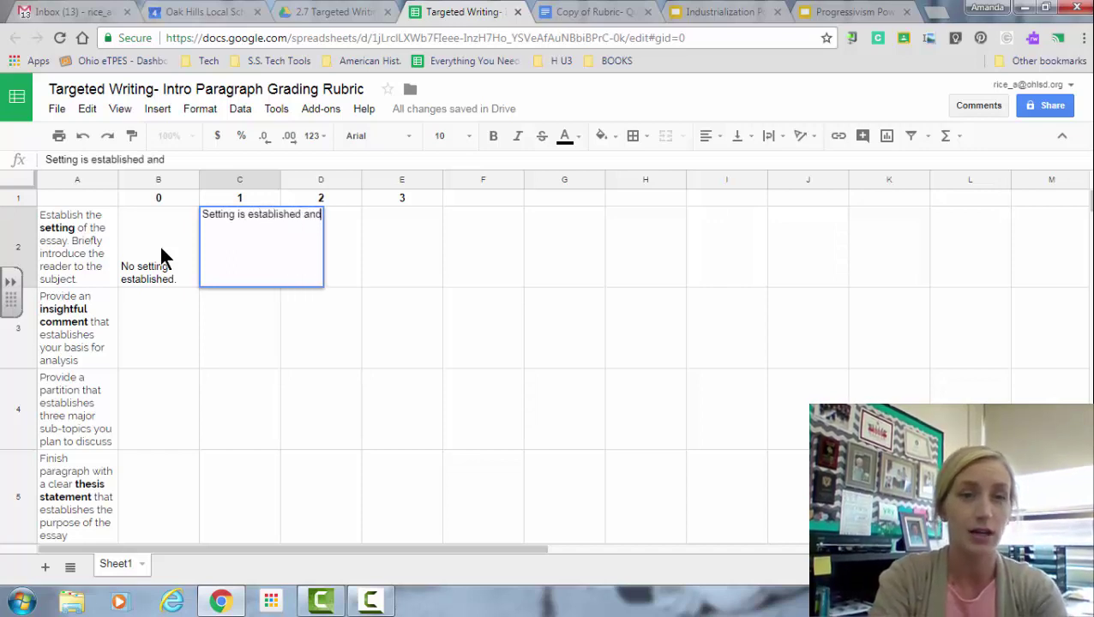
{"action": "type", "text": " sets the stage"}
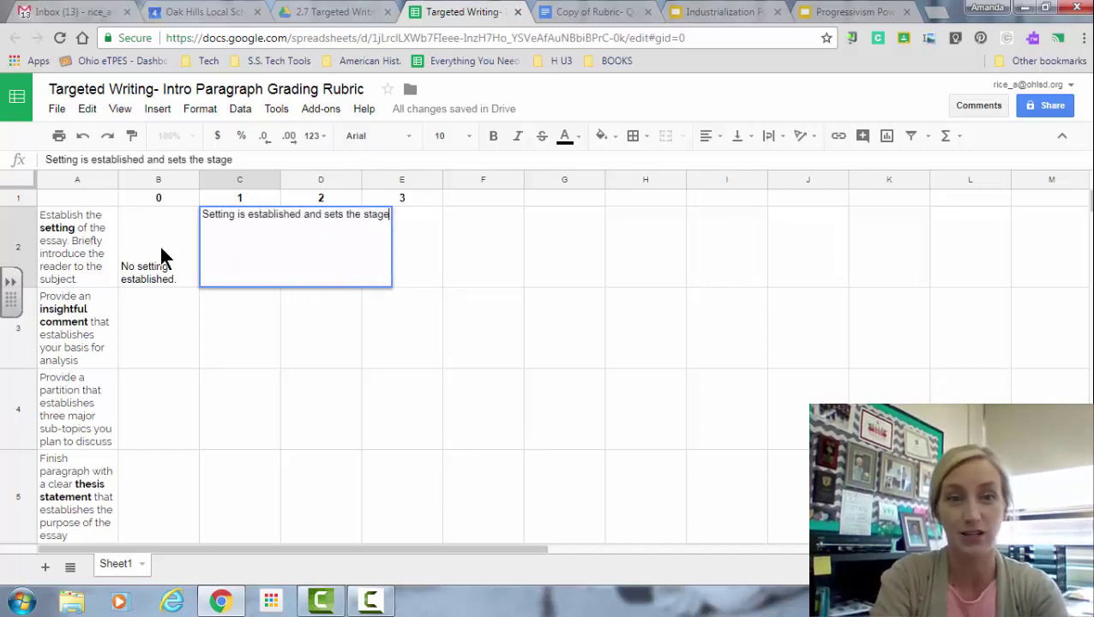
{"action": "type", "text": " for the essay."}
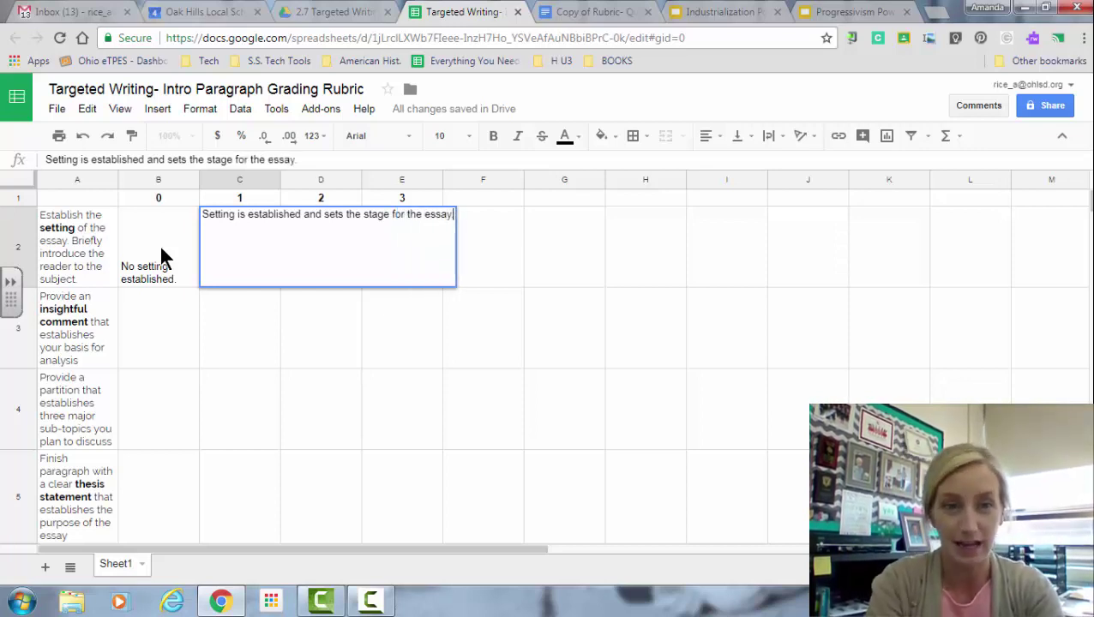
{"action": "key", "text": "Tab"}
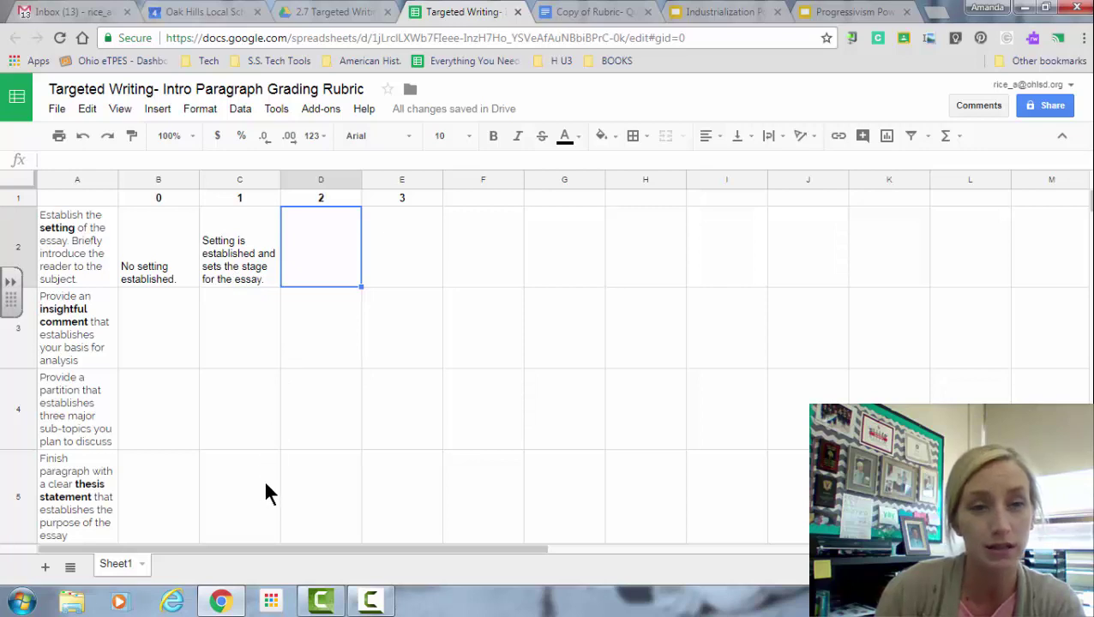
- Begin the 2-point description for the thesis criterion in D5 with "Thesis statement makes a clear"
{"action": "left_click", "coordinate": [312, 505]}
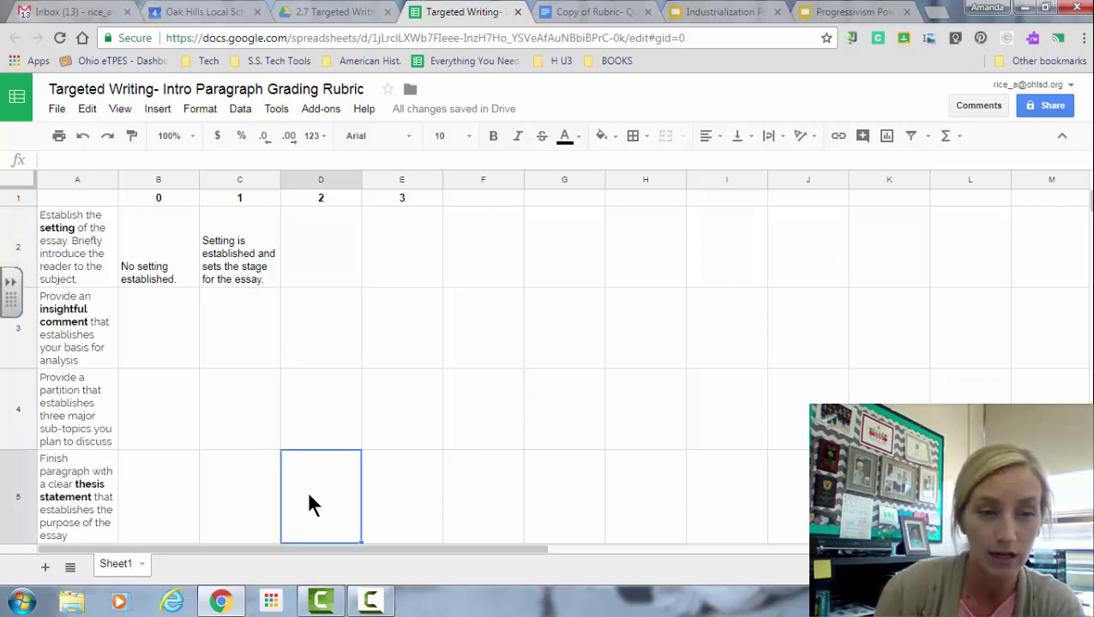
{"action": "type", "text": "Th"}
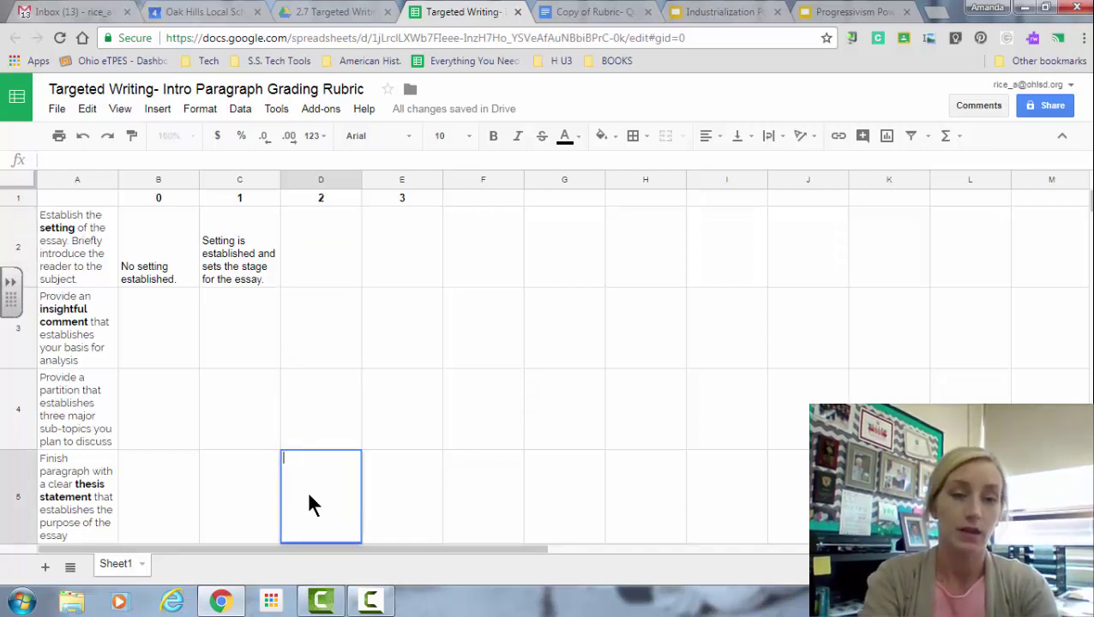
{"action": "type", "text": "esis "}
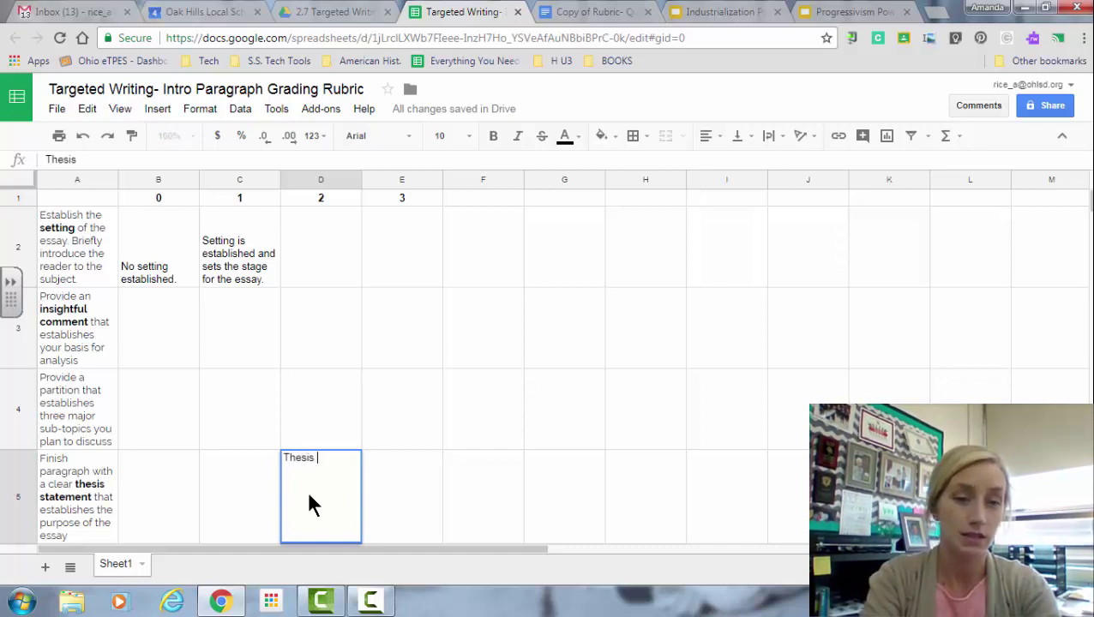
{"action": "type", "text": "statement make"}
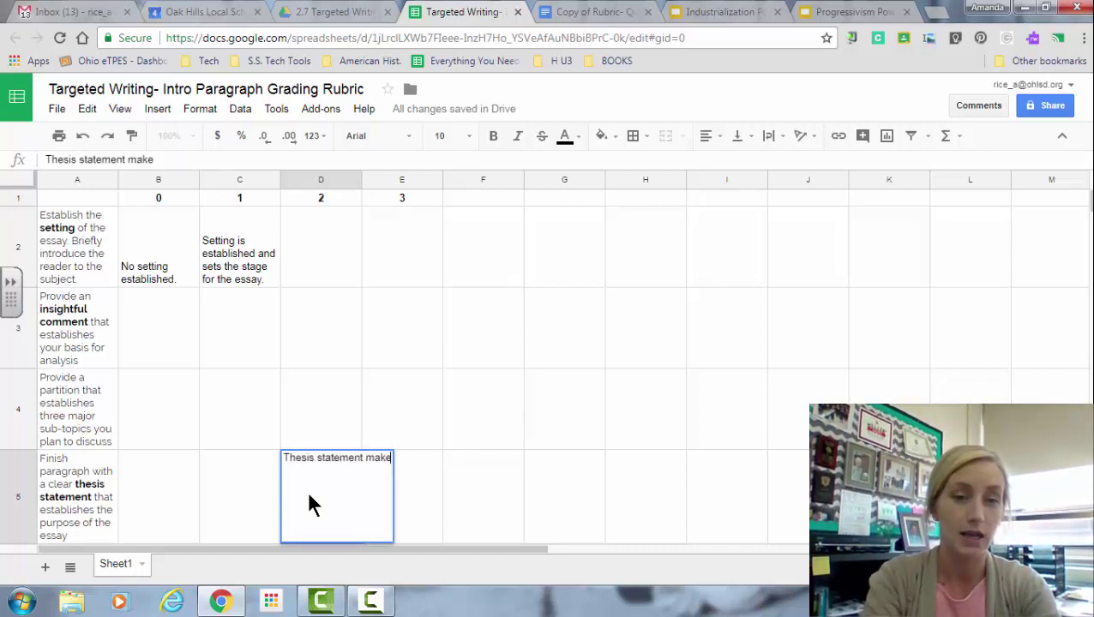
{"action": "type", "text": "s a d"}
{"action": "key", "text": "BackSpace"}
{"action": "key", "text": "BackSpace"}
{"action": "type", "text": "le"}
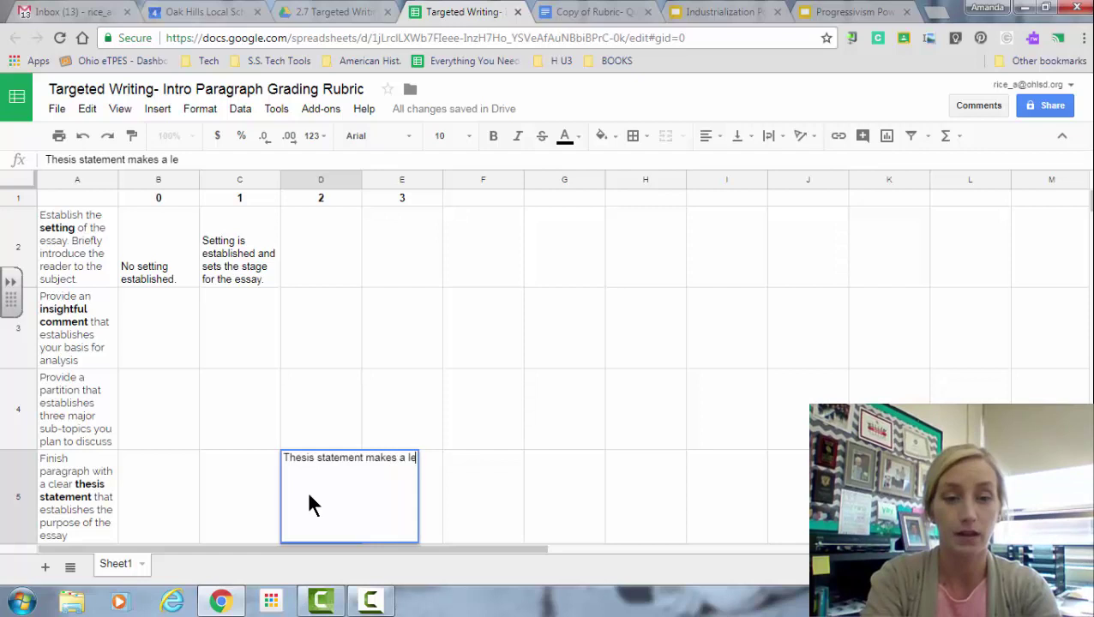
{"action": "key", "text": "BackSpace"}
{"action": "key", "text": "BackSpace"}
{"action": "key", "text": "BackSpace"}
{"action": "type", "text": "clear"}
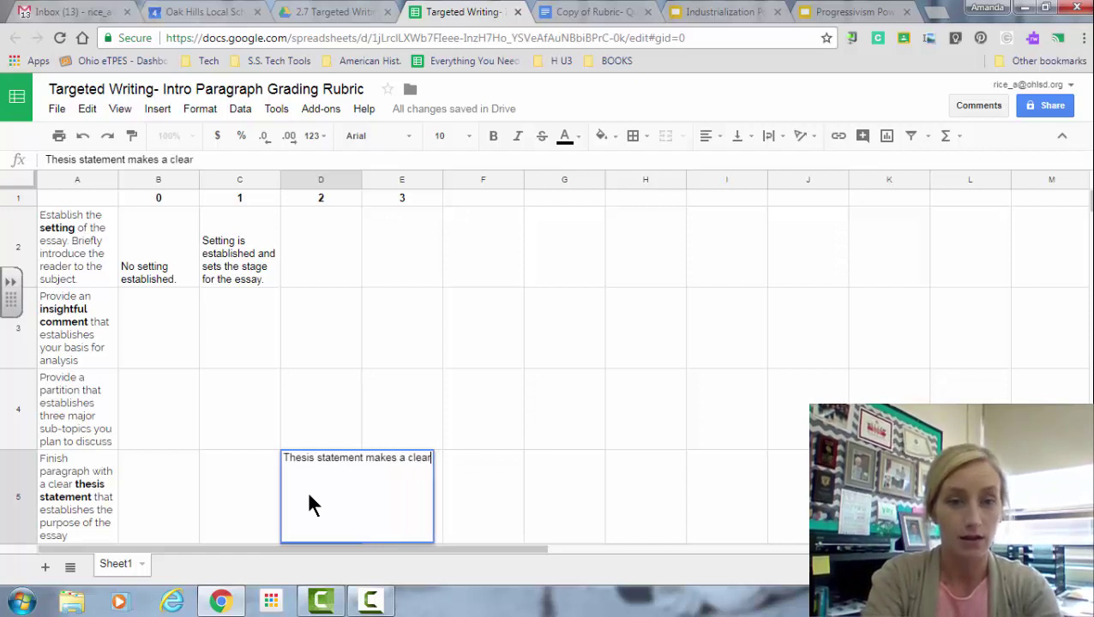
{"action": "type", "text": " and appropr"}
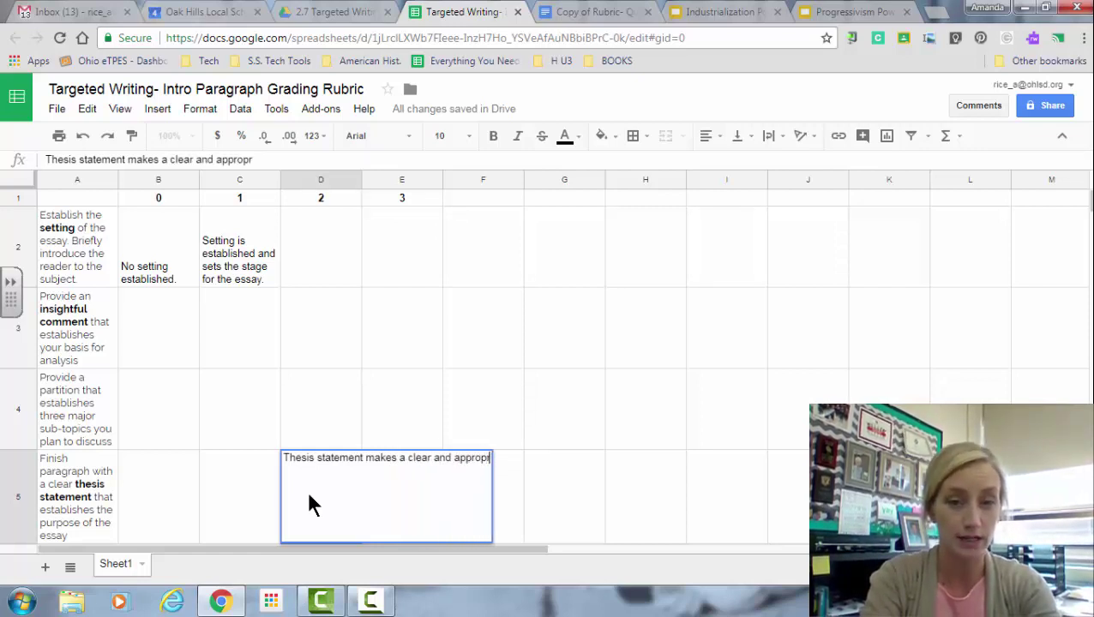
{"action": "type", "text": "aite (to the otpi"}
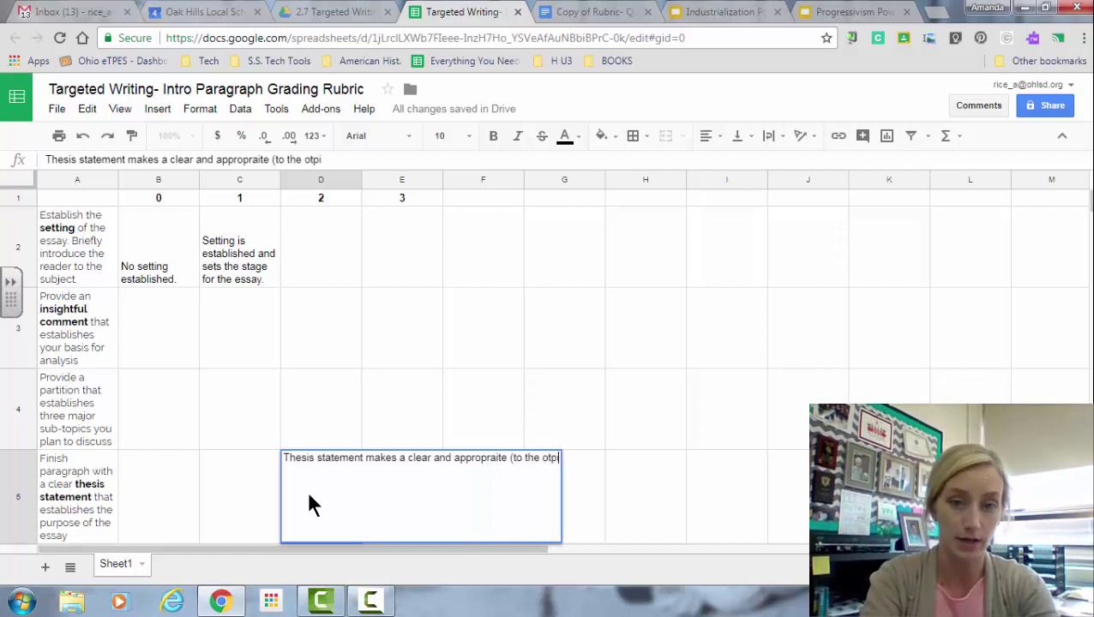
{"action": "key", "text": "BackSpace"}
{"action": "key", "text": "BackSpace"}
{"action": "key", "text": "BackSpace"}
{"action": "type", "text": "top"}
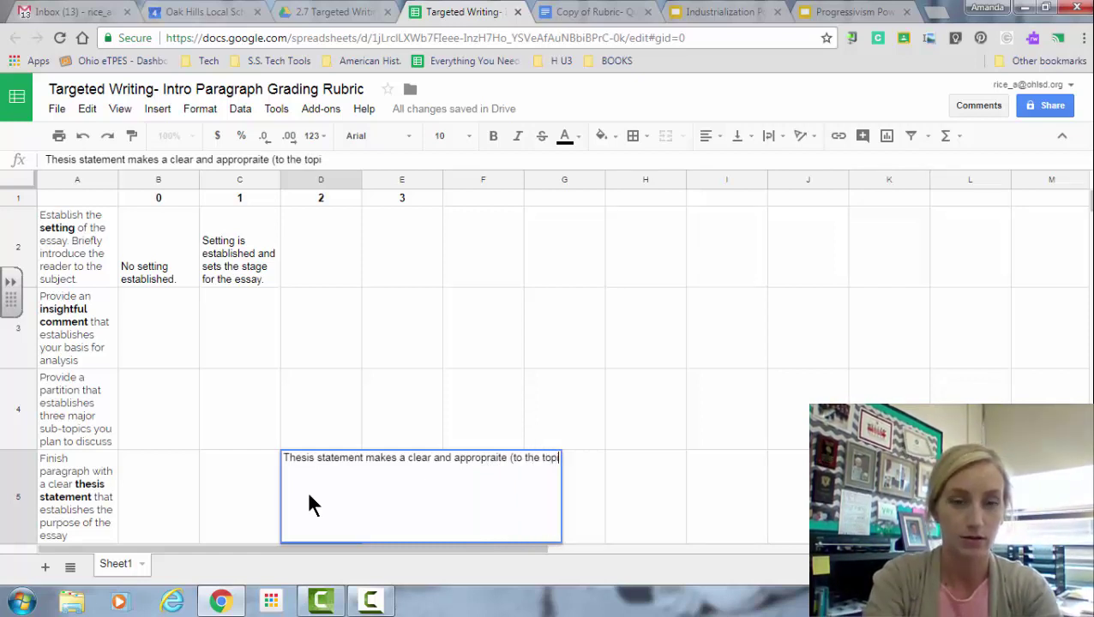
{"action": "key", "text": "BackSpace"}
{"action": "key", "text": "BackSpace"}
{"action": "key", "text": "BackSpace"}
{"action": "key", "text": "BackSpace"}
{"action": "key", "text": "BackSpace"}
{"action": "key", "text": "BackSpace"}
{"action": "key", "text": "BackSpace"}
{"action": "key", "text": "BackSpace"}
{"action": "key", "text": "BackSpace"}
{"action": "key", "text": "BackSpace"}
{"action": "key", "text": "BackSpace"}
{"action": "key", "text": "BackSpace"}
{"action": "key", "text": "BackSpace"}
{"action": "key", "text": "BackSpace"}
{"action": "key", "text": "BackSpace"}
{"action": "key", "text": "BackSpace"}
{"action": "key", "text": "BackSpace"}
{"action": "key", "text": "BackSpace"}
{"action": "key", "text": "BackSpace"}
{"action": "key", "text": "BackSpace"}
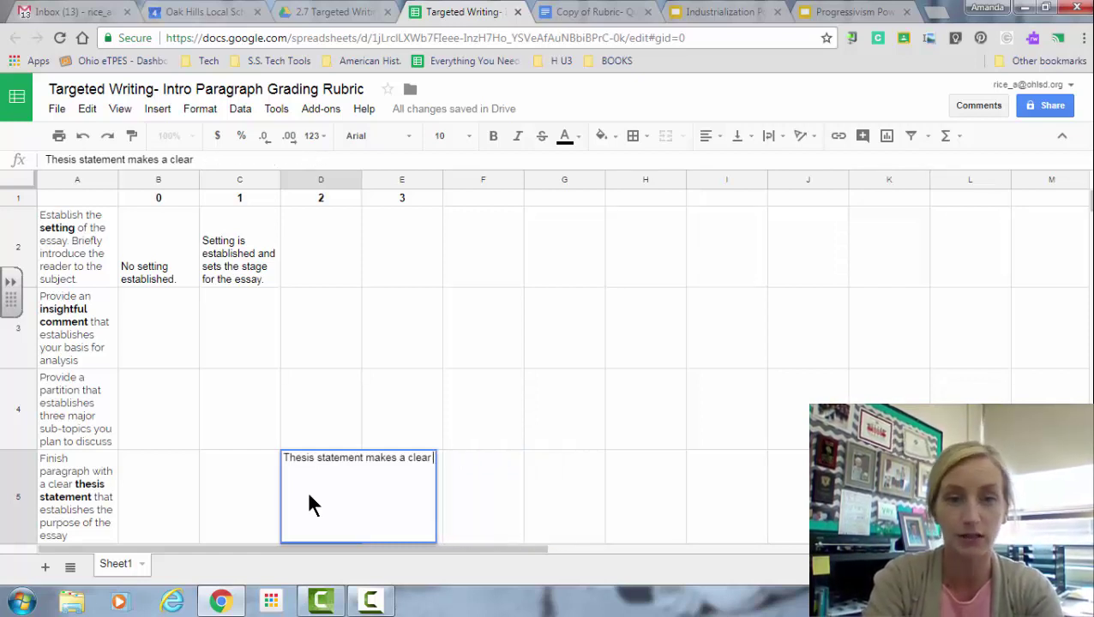
- Complete the thesis description in D5 with "claim appropriate to the topic."
{"action": "type", "text": "claim"}
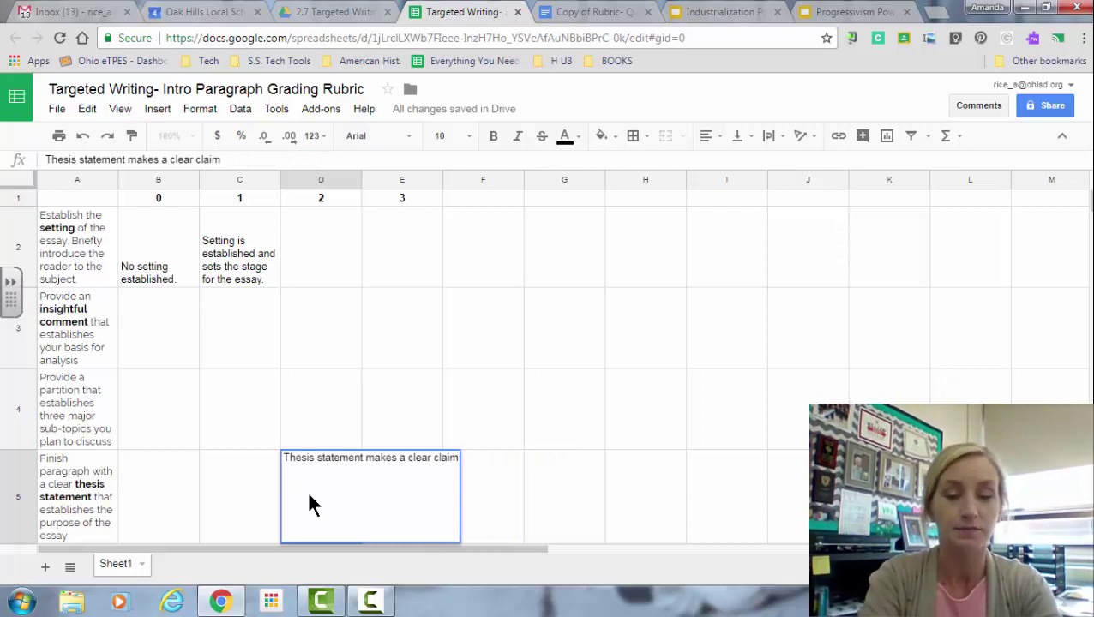
{"action": "type", "text": " appropriate"}
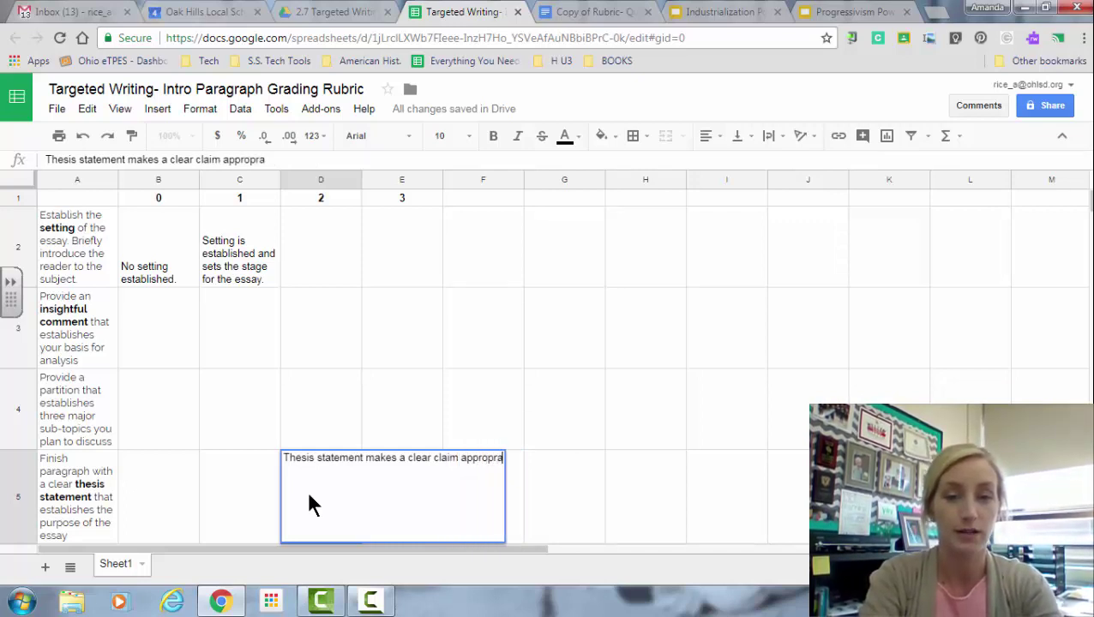
{"action": "type", "text": " to the top"}
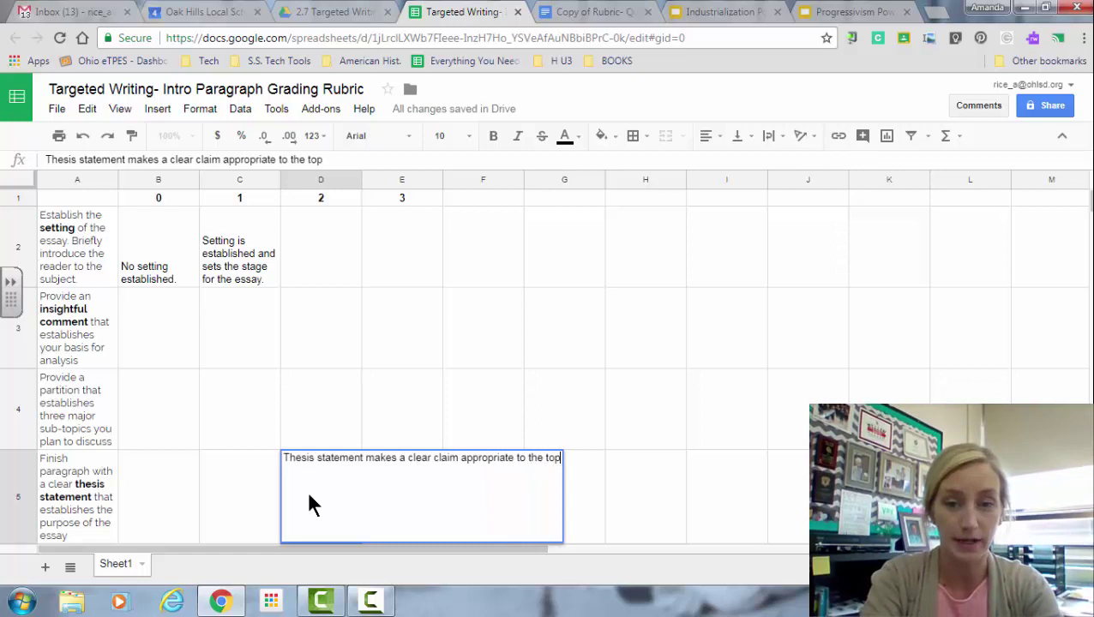
{"action": "type", "text": "ic."}
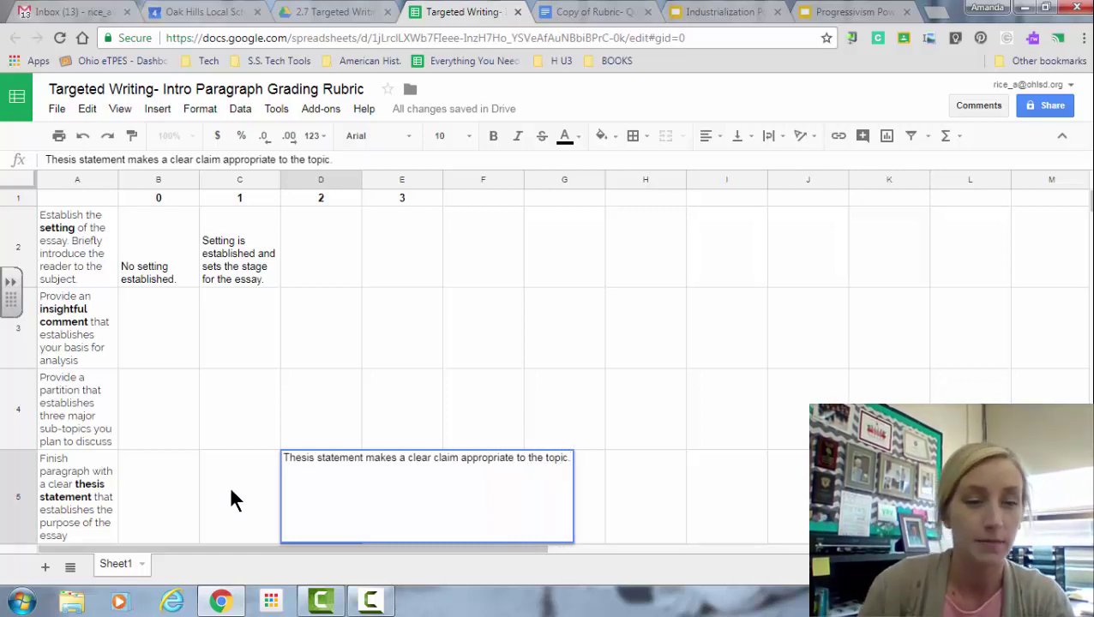
- Enter "No thesis" in B5 as the 0-point description for the thesis criterion
{"action": "left_click", "coordinate": [180, 499]}
{"action": "type", "text": "No thesis"}
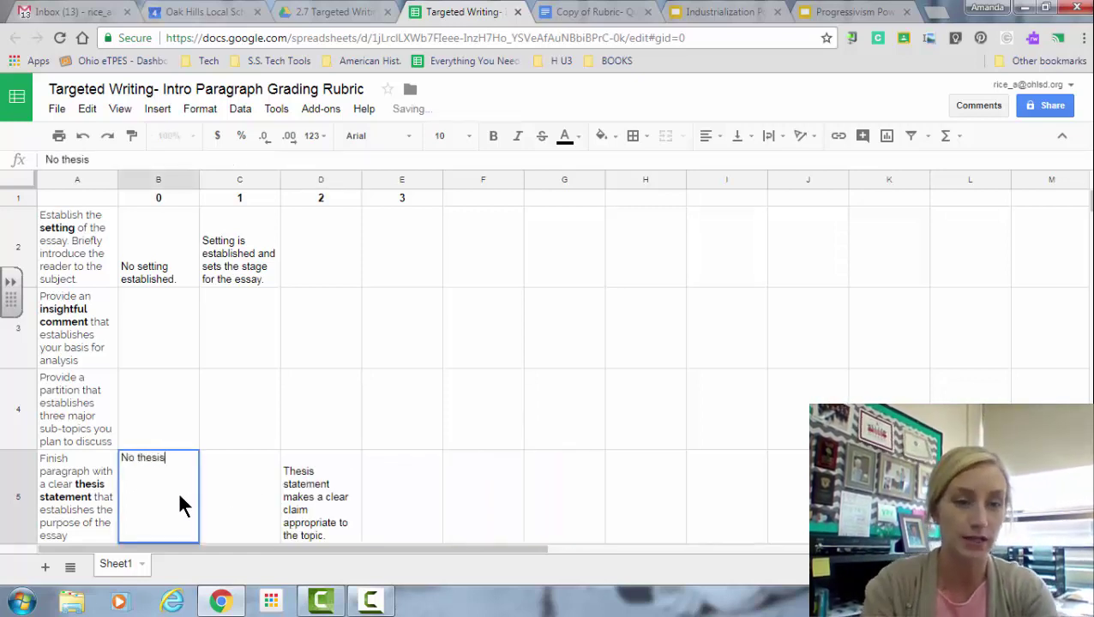
{"action": "left_click", "coordinate": [217, 488]}
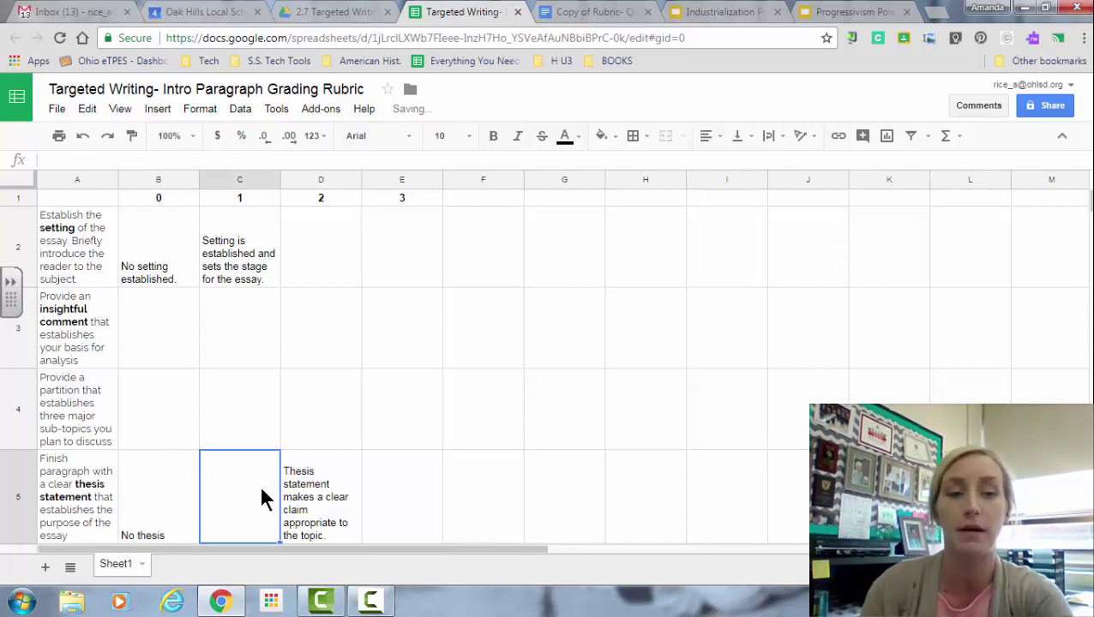
- Enter "Three partition (sub-topics) statements are includied in the introductory paragraph." in E4 as the 3-point description for the partition criterion
{"action": "left_click", "coordinate": [386, 410]}
{"action": "type", "text": "Three b"}
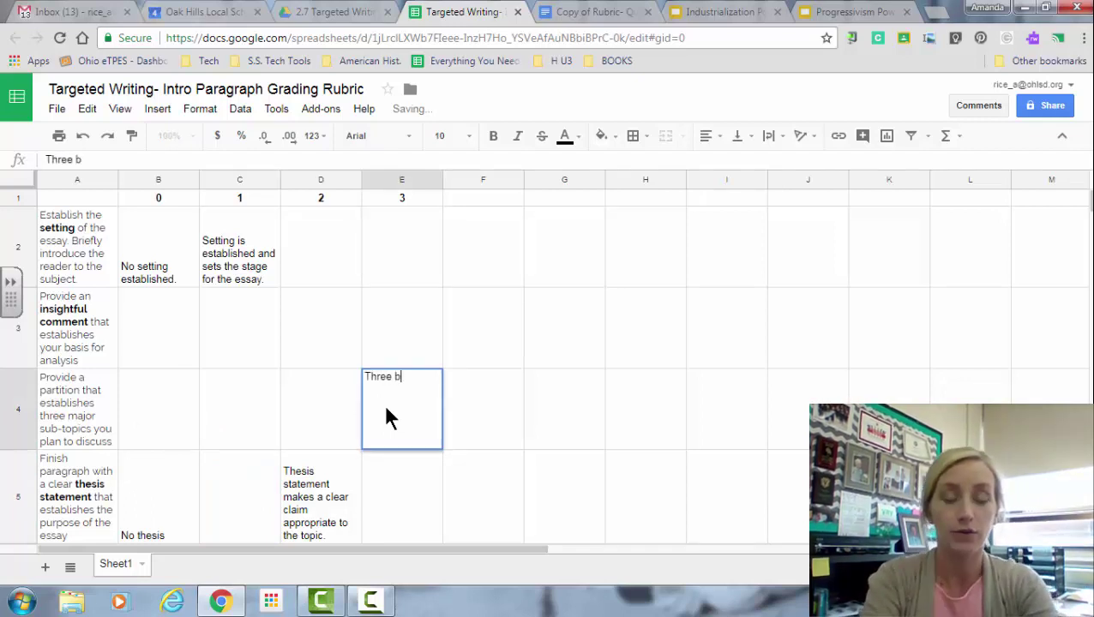
{"action": "key", "text": "BackSpace"}
{"action": "type", "text": "partition ("}
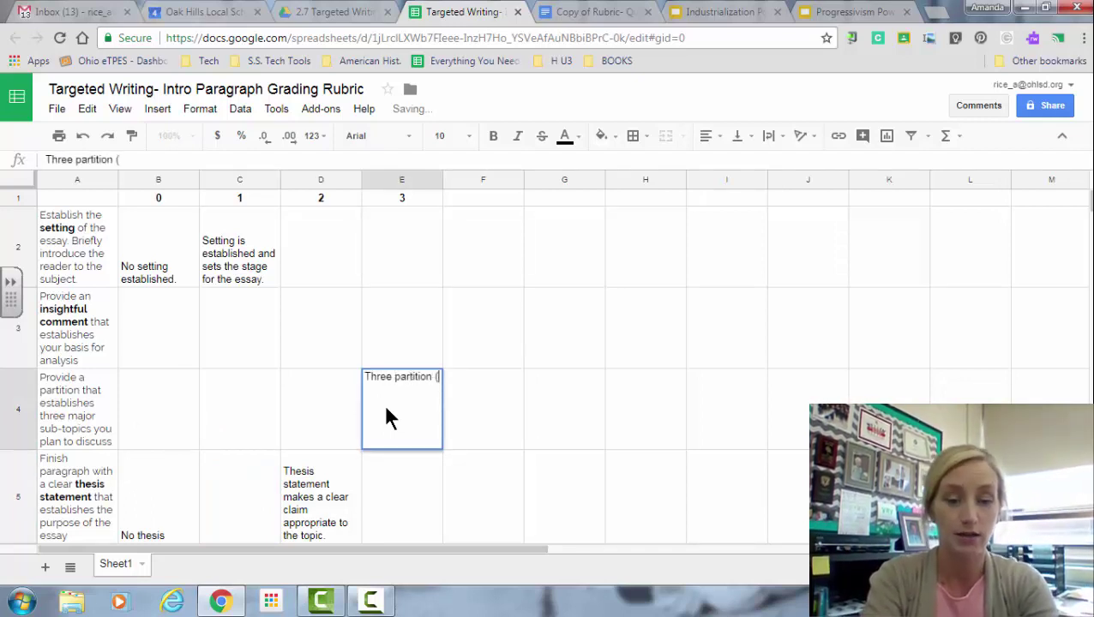
{"action": "type", "text": "sub-topics"}
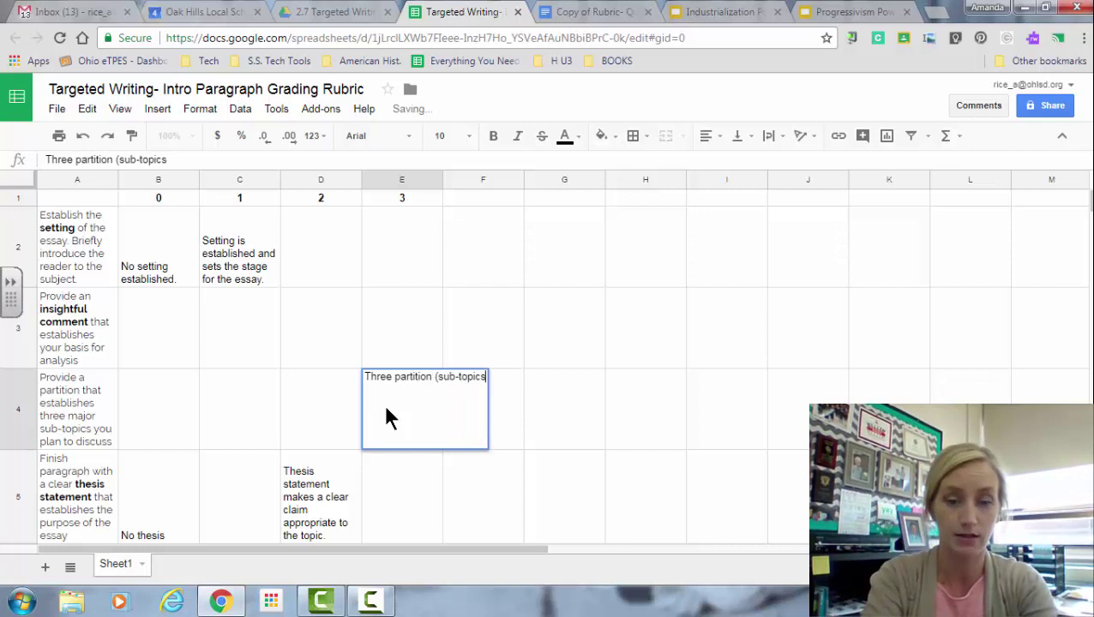
{"action": "type", "text": ") statements"}
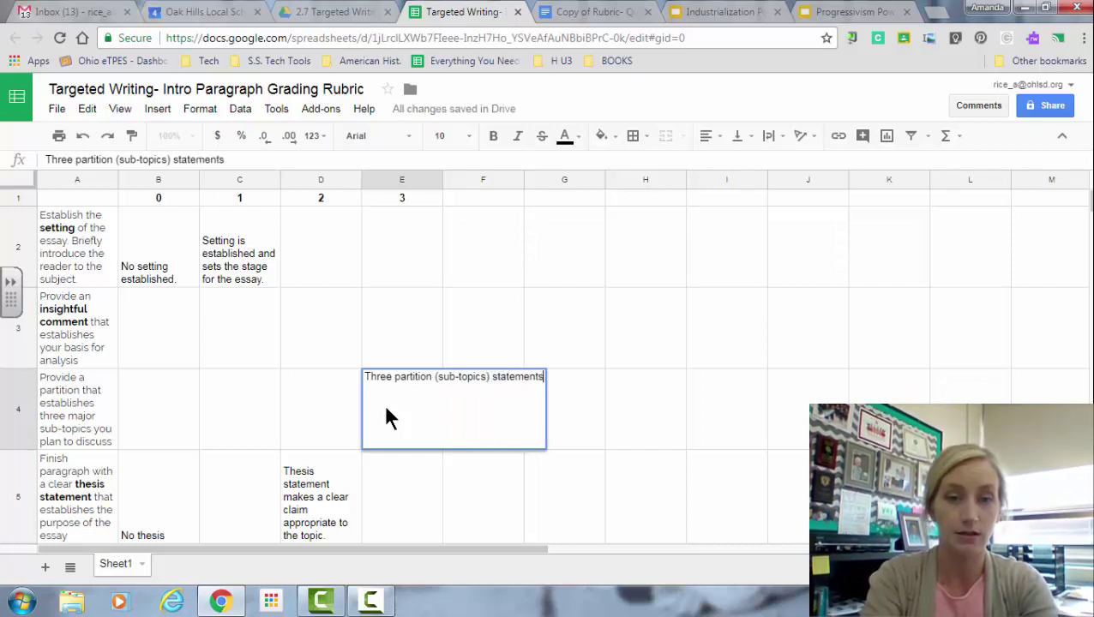
{"action": "type", "text": " are includi"}
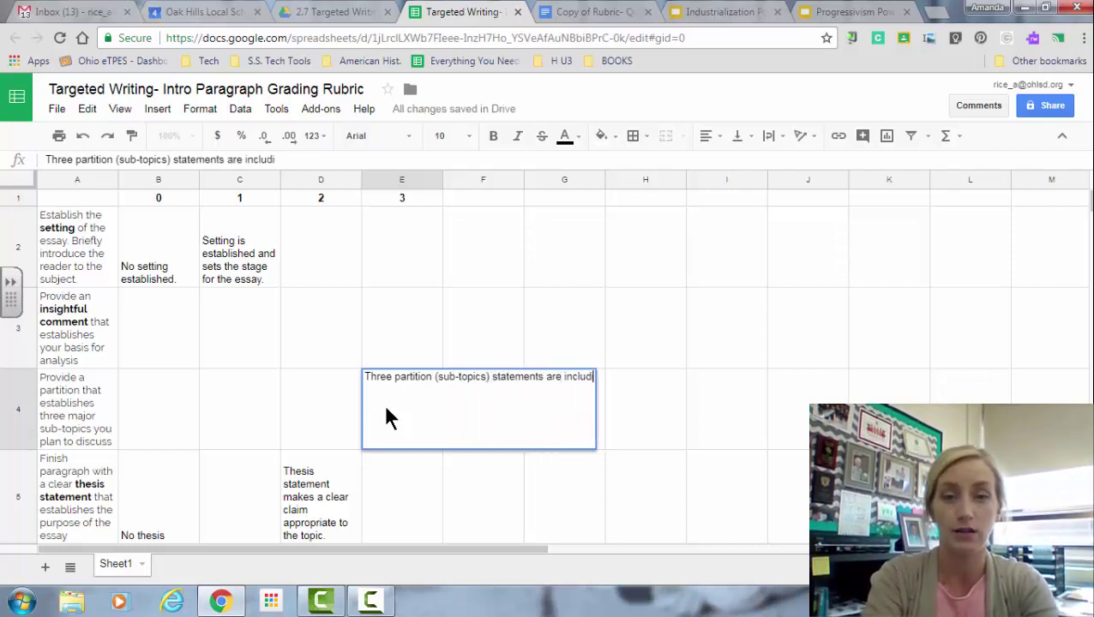
{"action": "type", "text": "ed in the introducto"}
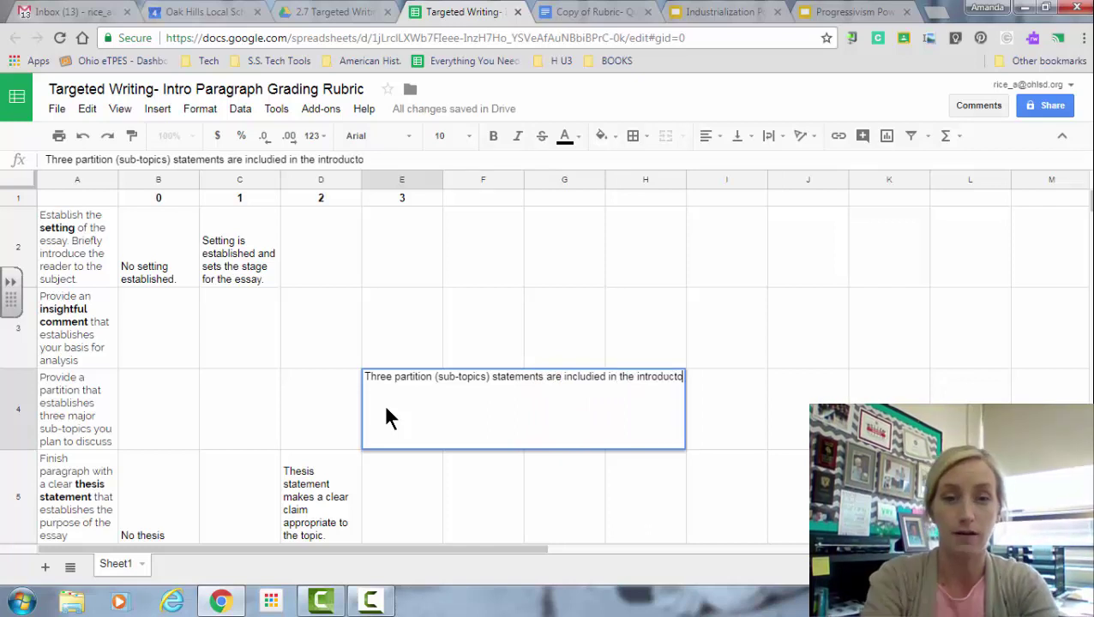
{"action": "type", "text": "ry paragraph."}
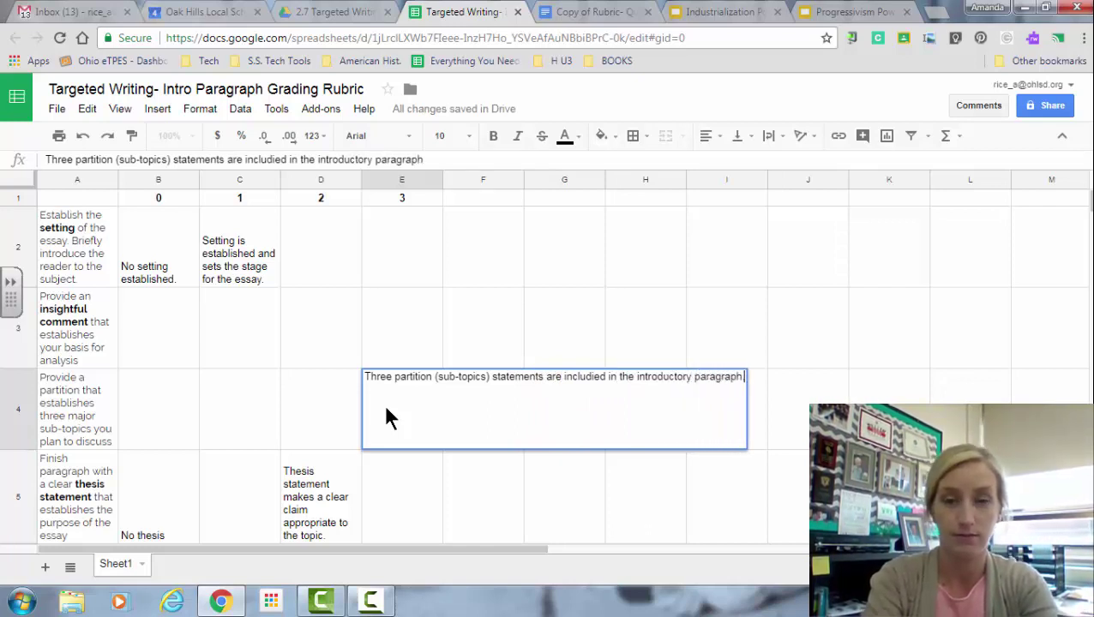
{"action": "key", "text": "Tab"}
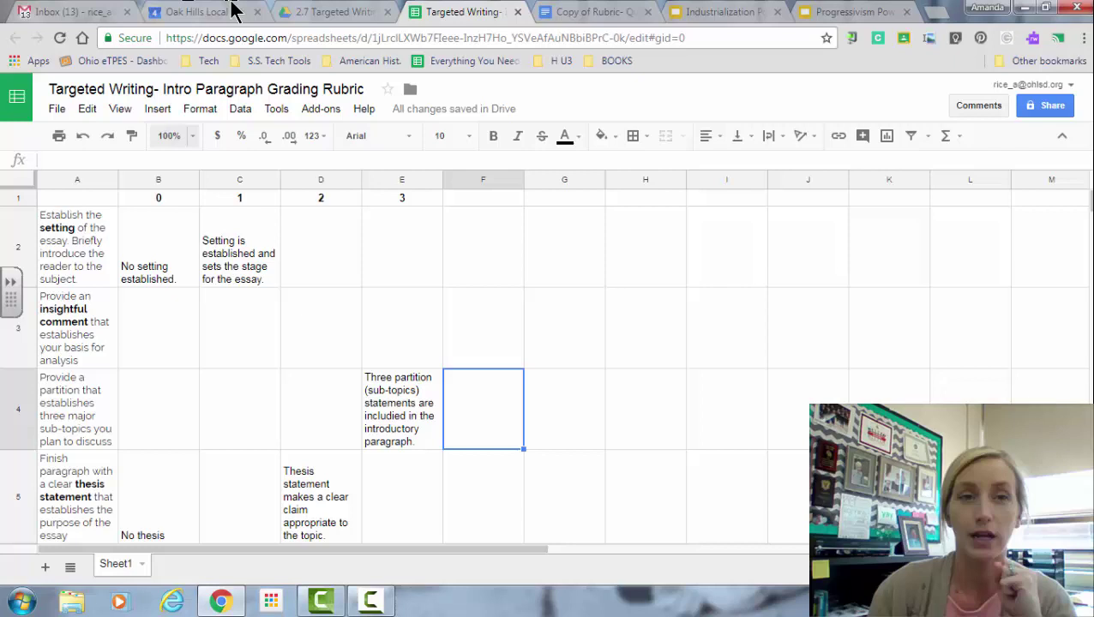
- Create a new Google Sheets spreadsheet in the "2.7 Targeted Writing Assignment" Drive folder
{"action": "left_click", "coordinate": [348, 13]}
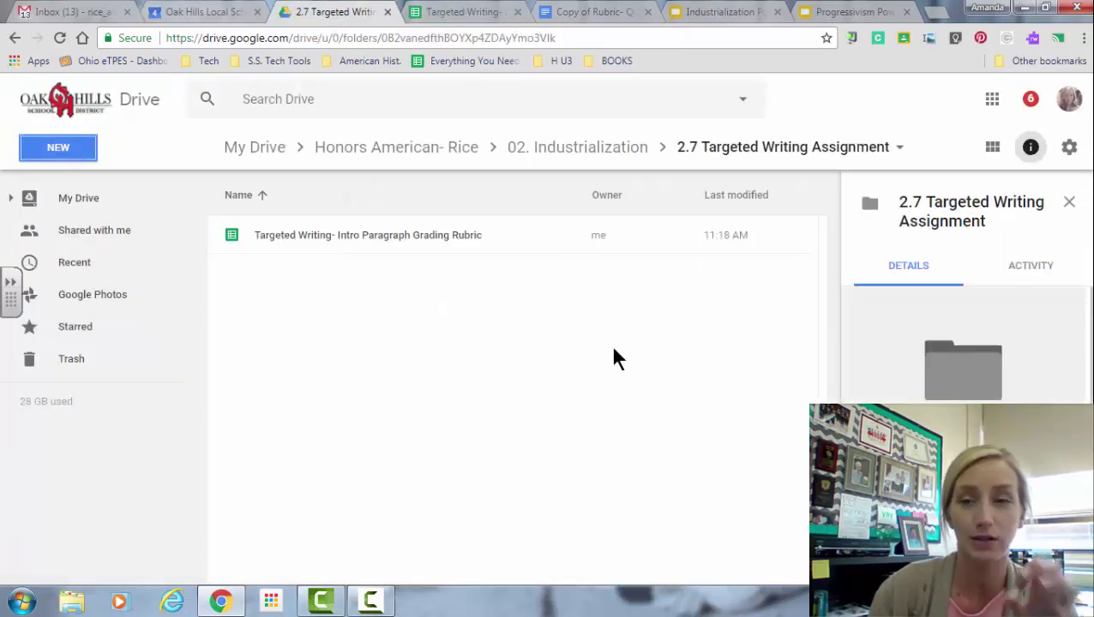
{"action": "left_click", "coordinate": [57, 156]}
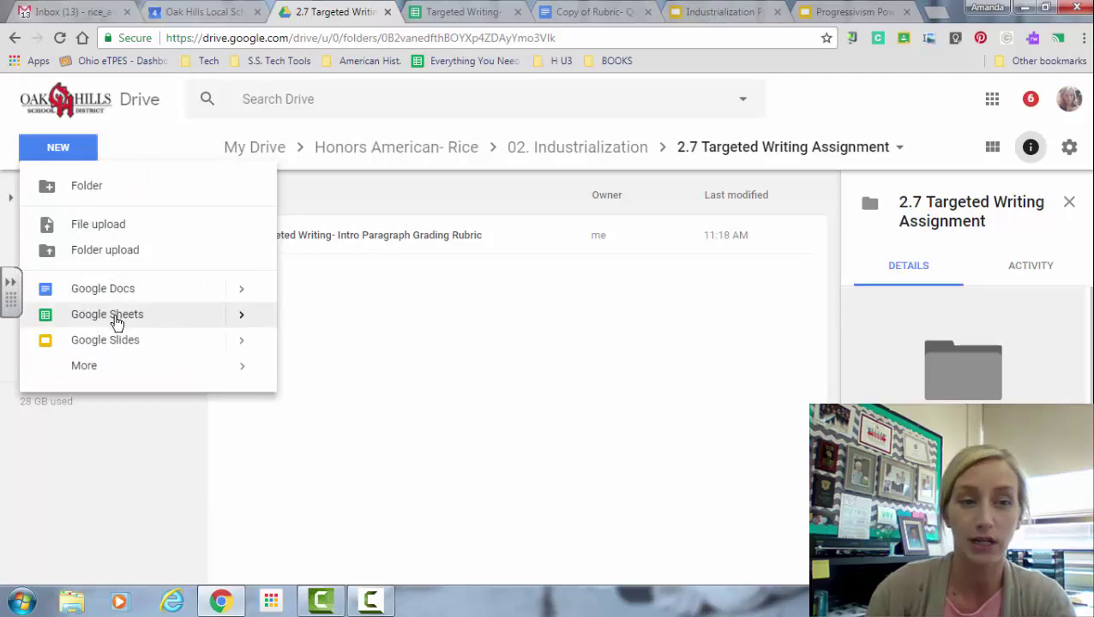
{"action": "left_click", "coordinate": [117, 318]}
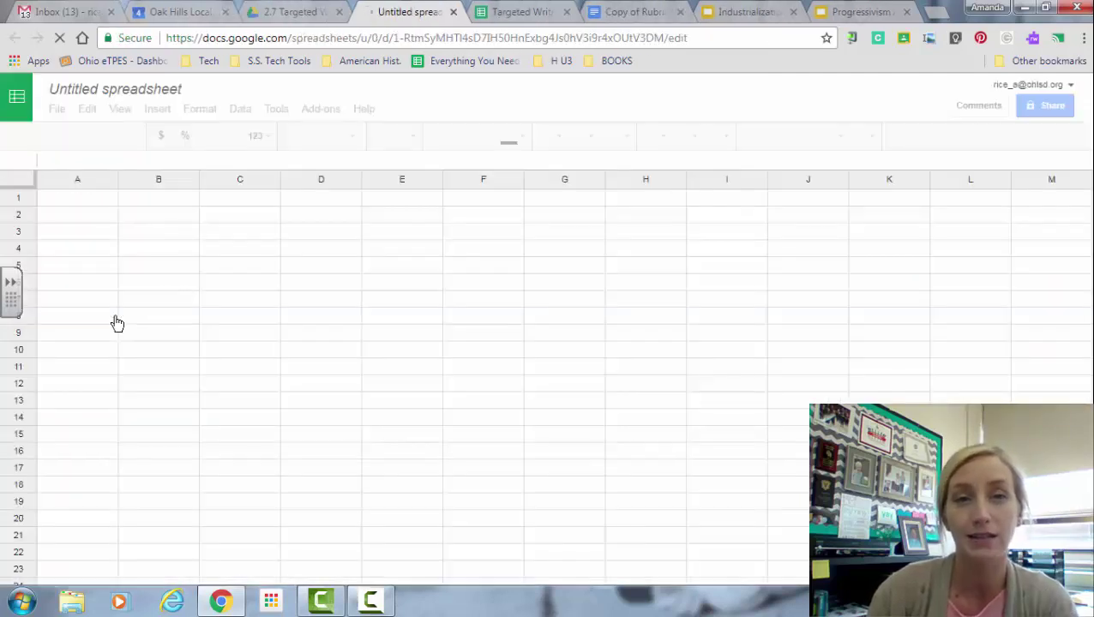
- Name the new spreadsheet "Targeted Writing- Intro Paragraph Sheet Bell 1" and check its entry in the Drive folder
{"action": "left_click", "coordinate": [142, 87]}
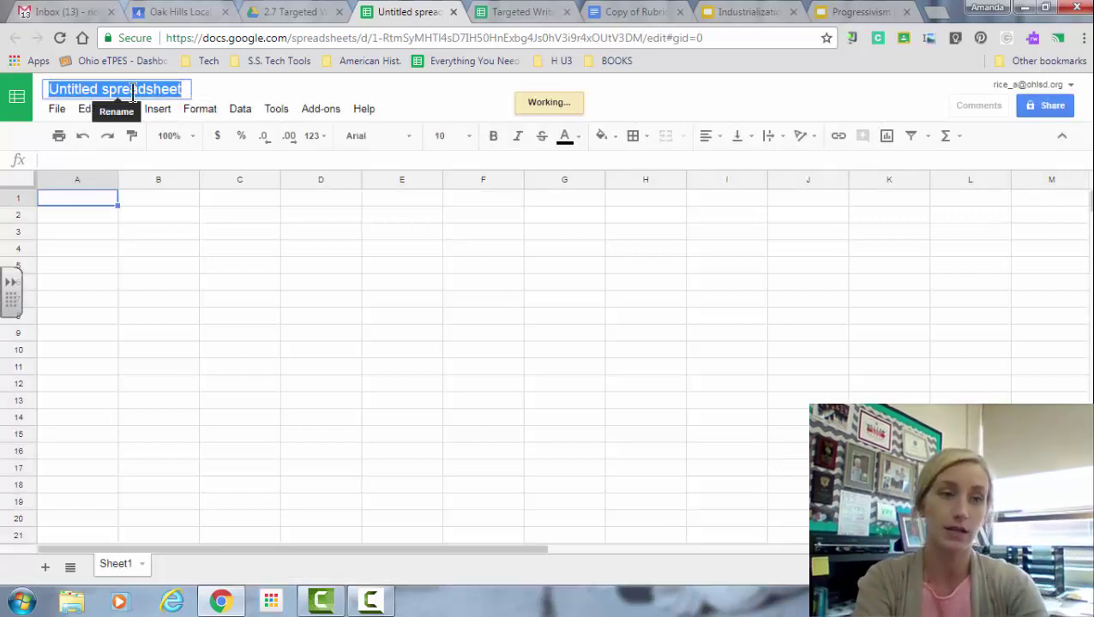
{"action": "type", "text": "Targeted Writing"}
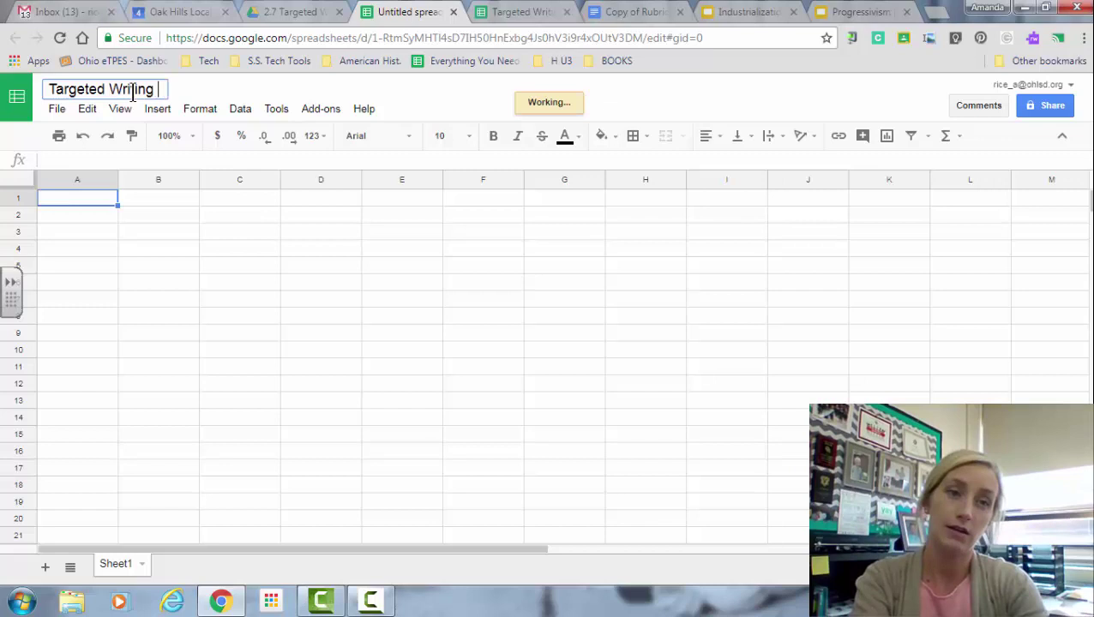
{"action": "type", "text": "- Intro Paragraph"}
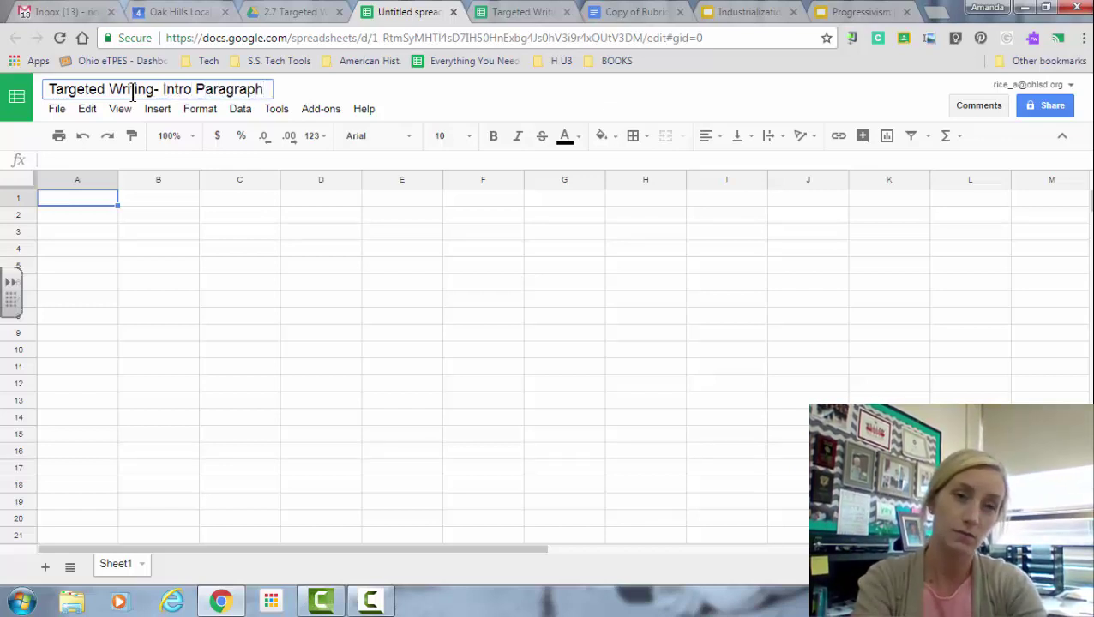
{"action": "type", "text": " Sheet Bell 1"}
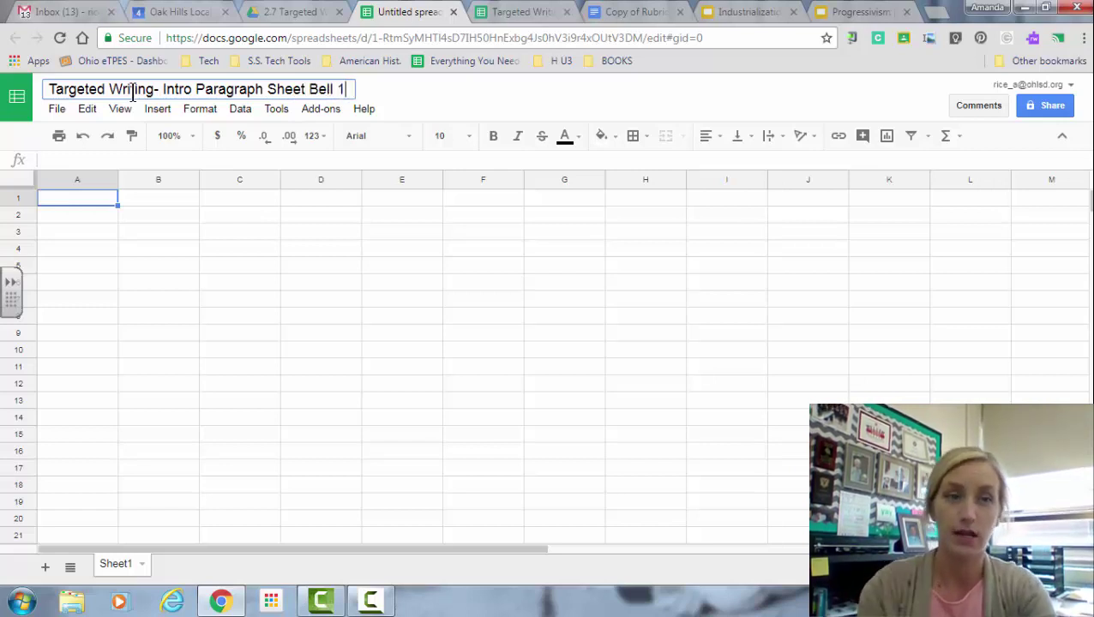
{"action": "left_click", "coordinate": [276, 240]}
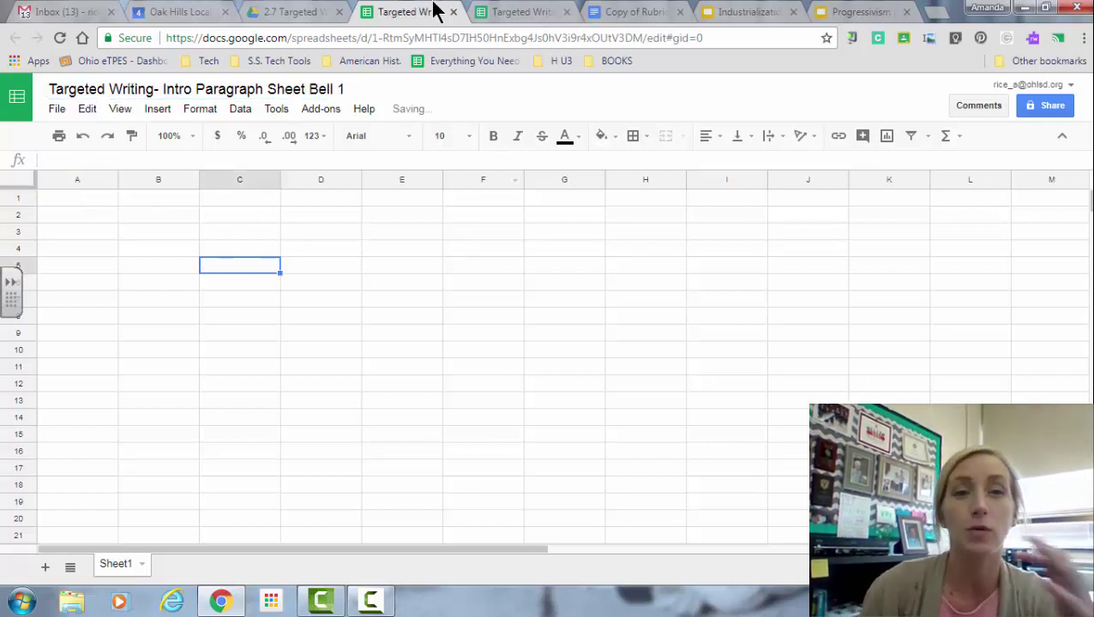
{"action": "left_click", "coordinate": [292, 12]}
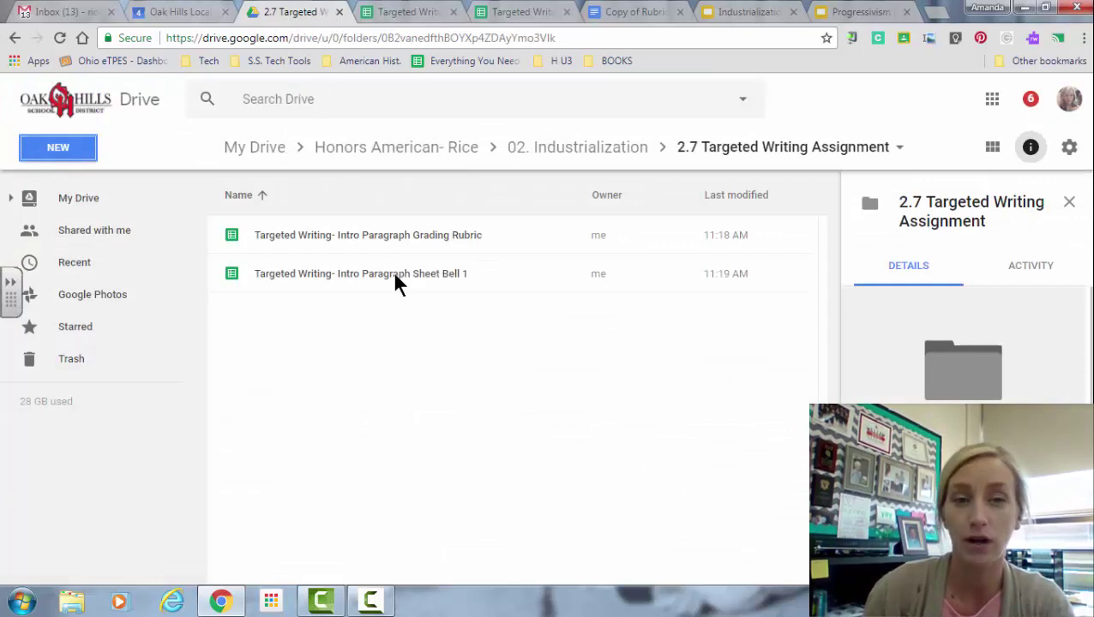
{"action": "left_click", "coordinate": [437, 12]}
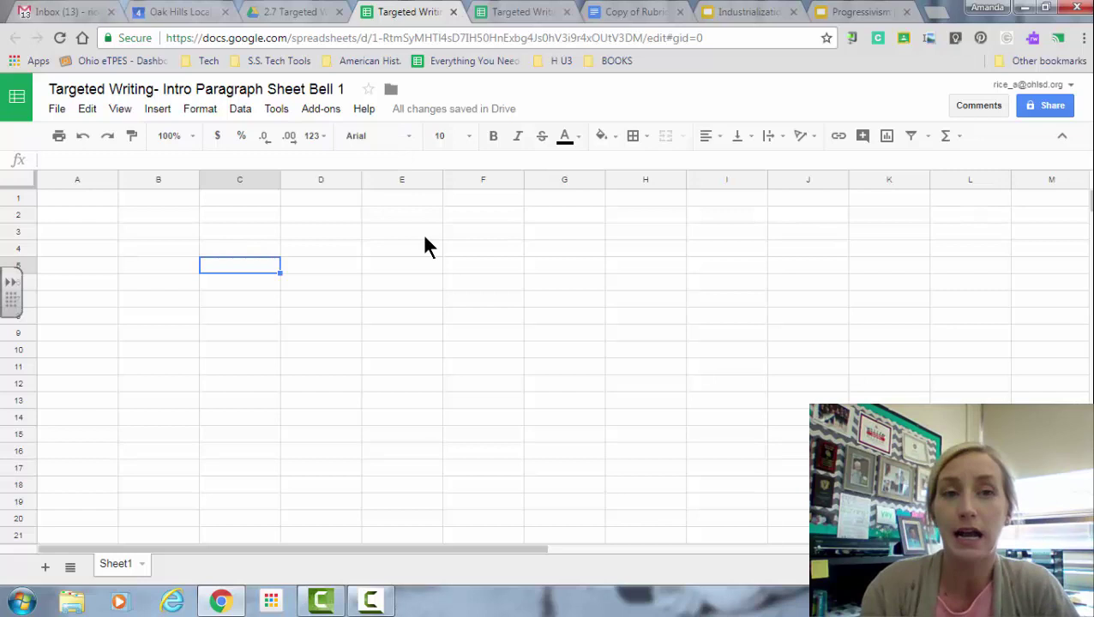
- Launch the Doctopus add-on in the Bell 1 spreadsheet and set its mode to ingest a Google Classroom Assignment
{"action": "left_click", "coordinate": [314, 110]}
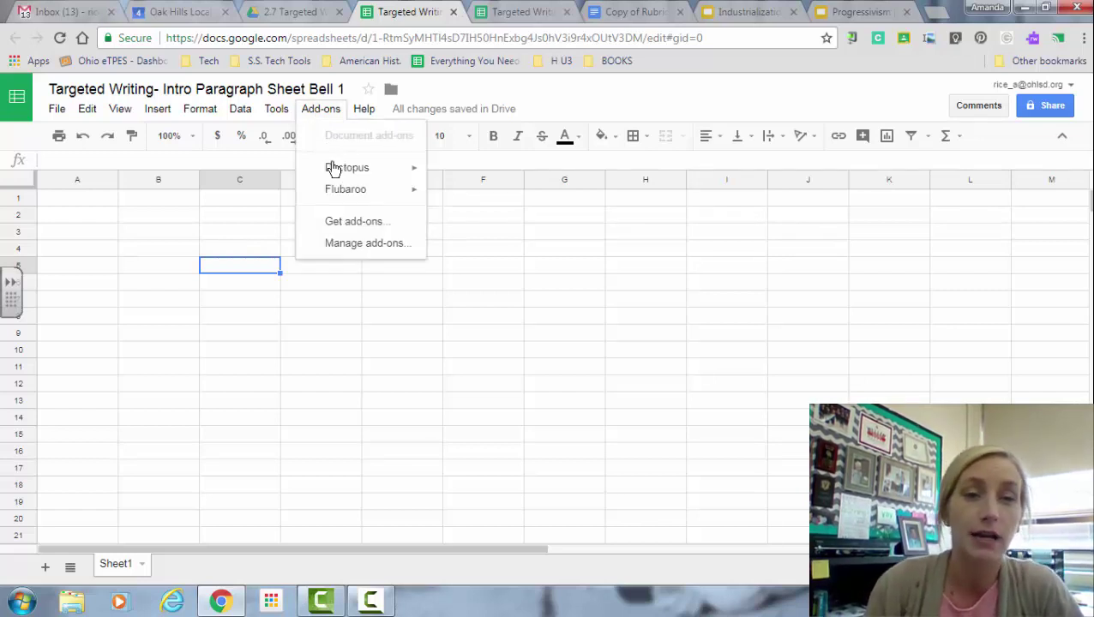
{"action": "mouse_move", "coordinate": [333, 172]}
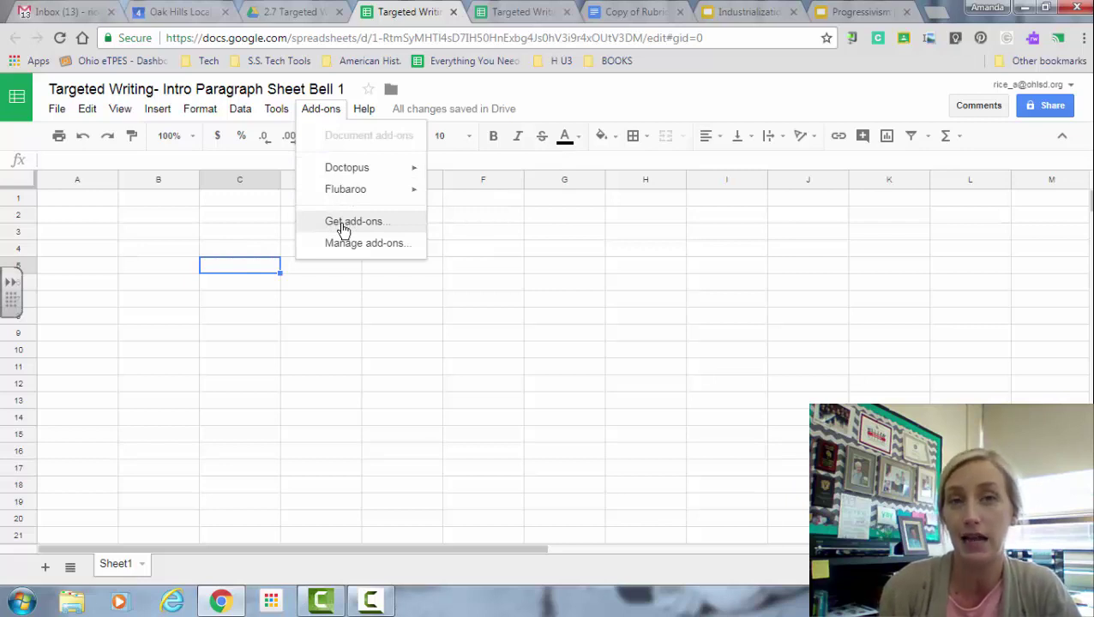
{"action": "mouse_move", "coordinate": [365, 178]}
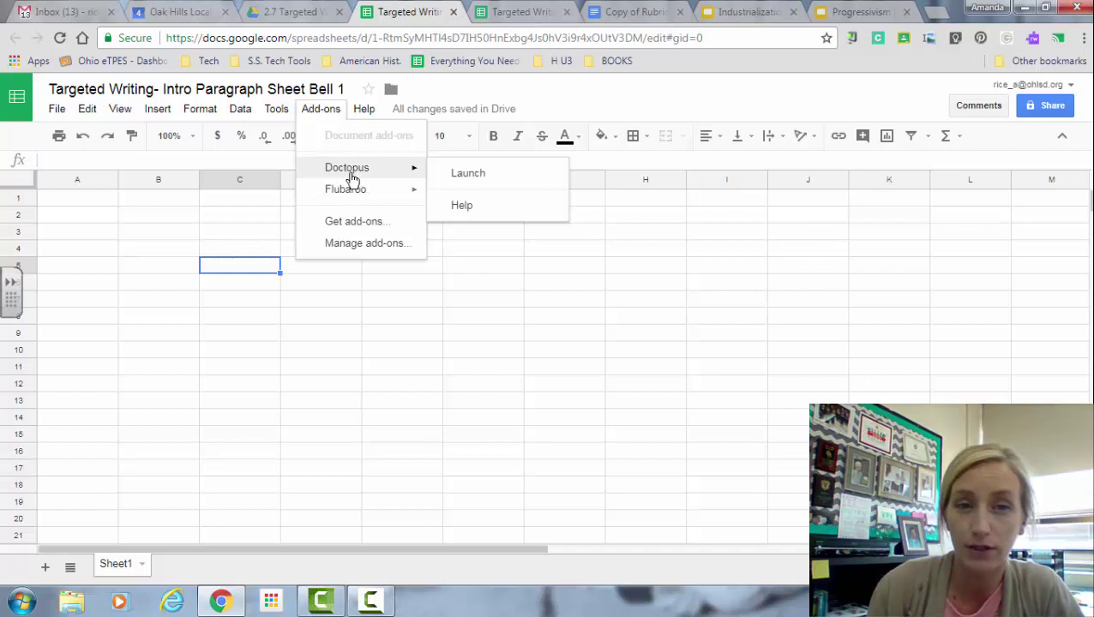
{"action": "left_click", "coordinate": [478, 177]}
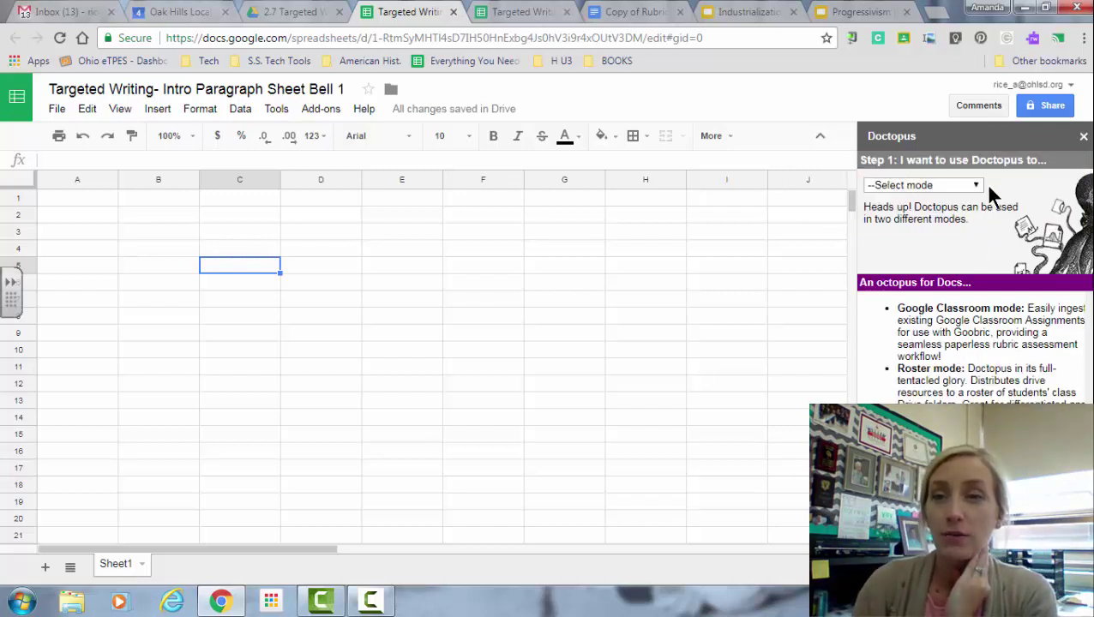
{"action": "left_click", "coordinate": [967, 187]}
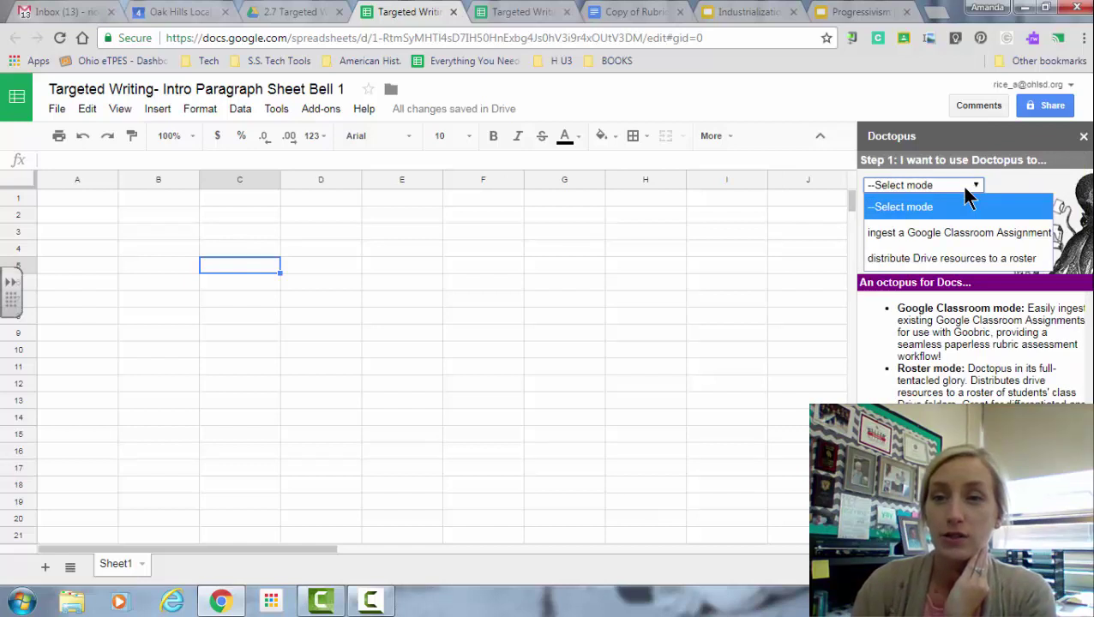
{"action": "left_click", "coordinate": [967, 239]}
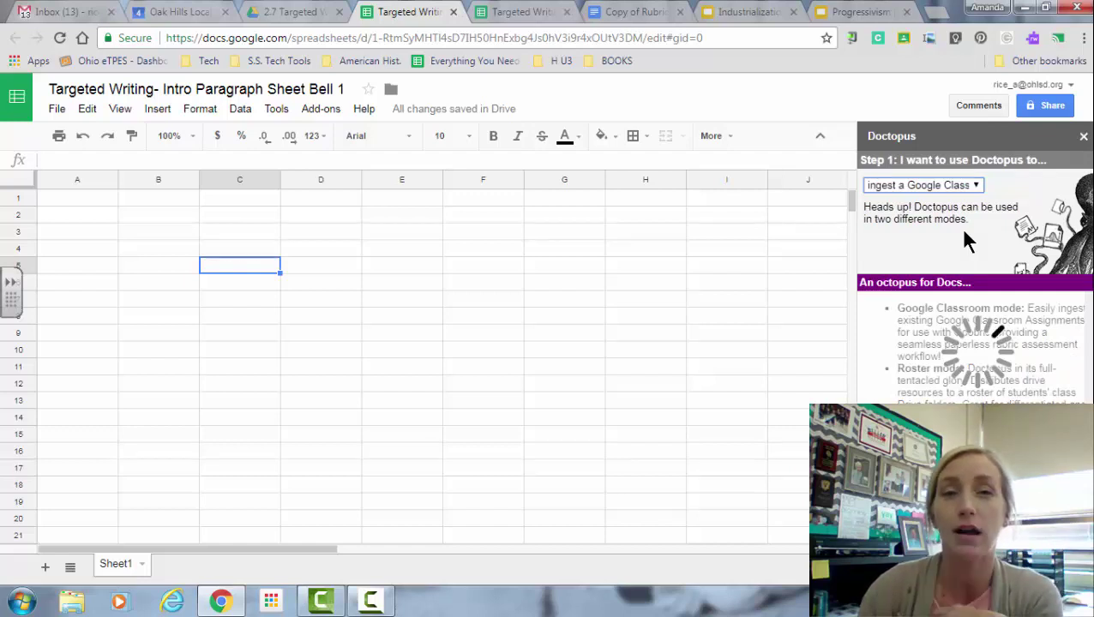
- Choose the Honors American History 1st Bell class and its "Targeted Writing Practice" assignment for Doctopus to ingest
{"action": "left_click", "coordinate": [967, 308]}
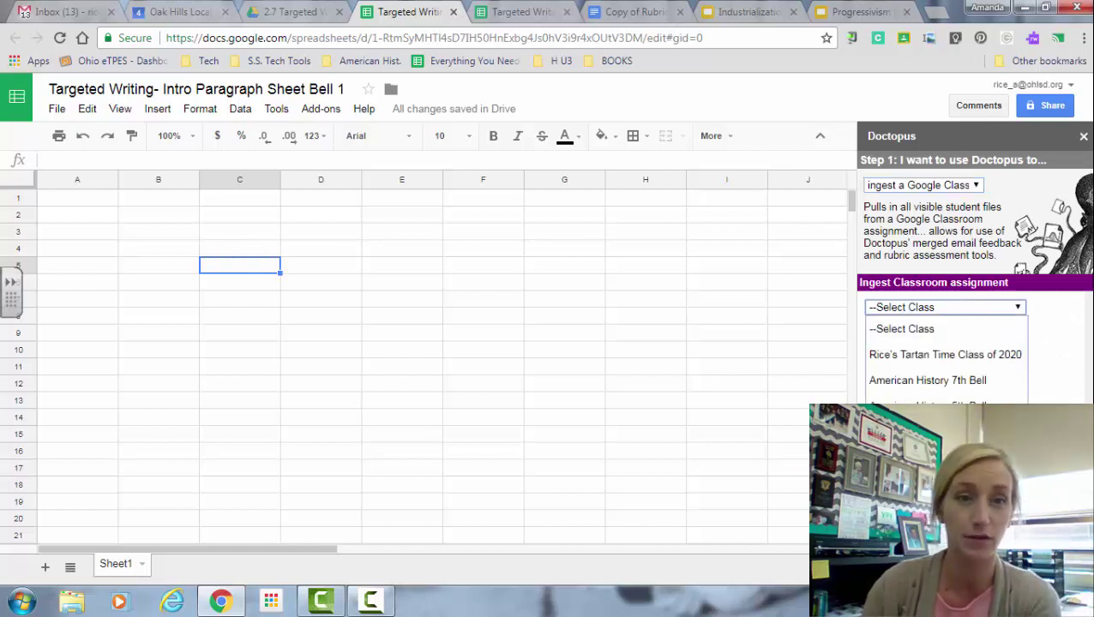
{"action": "left_click", "coordinate": [943, 431]}
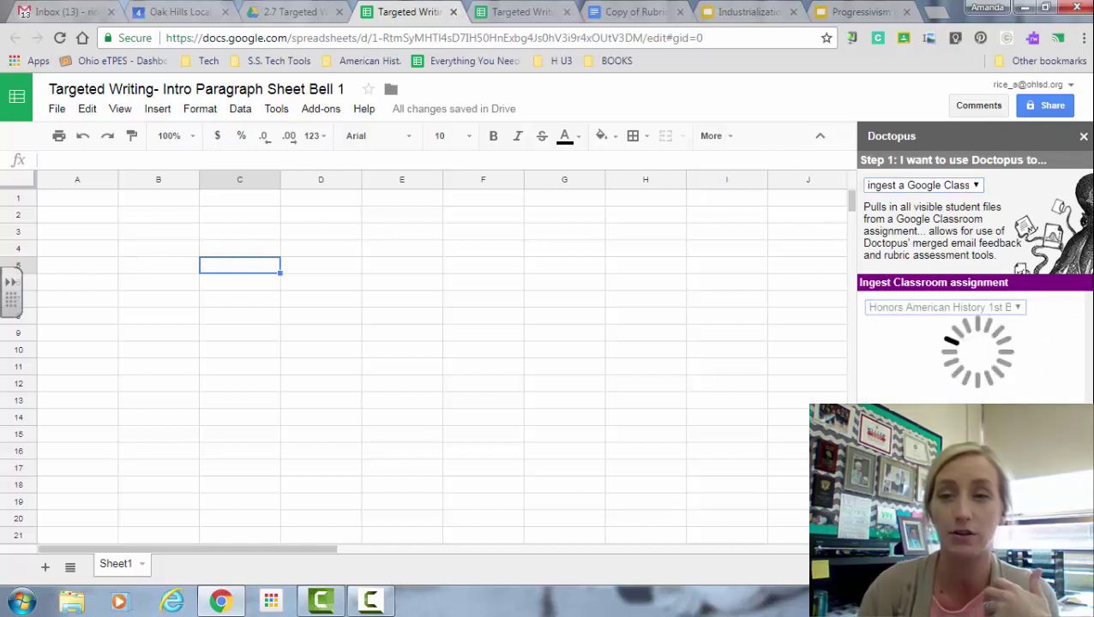
{"action": "left_click", "coordinate": [951, 331]}
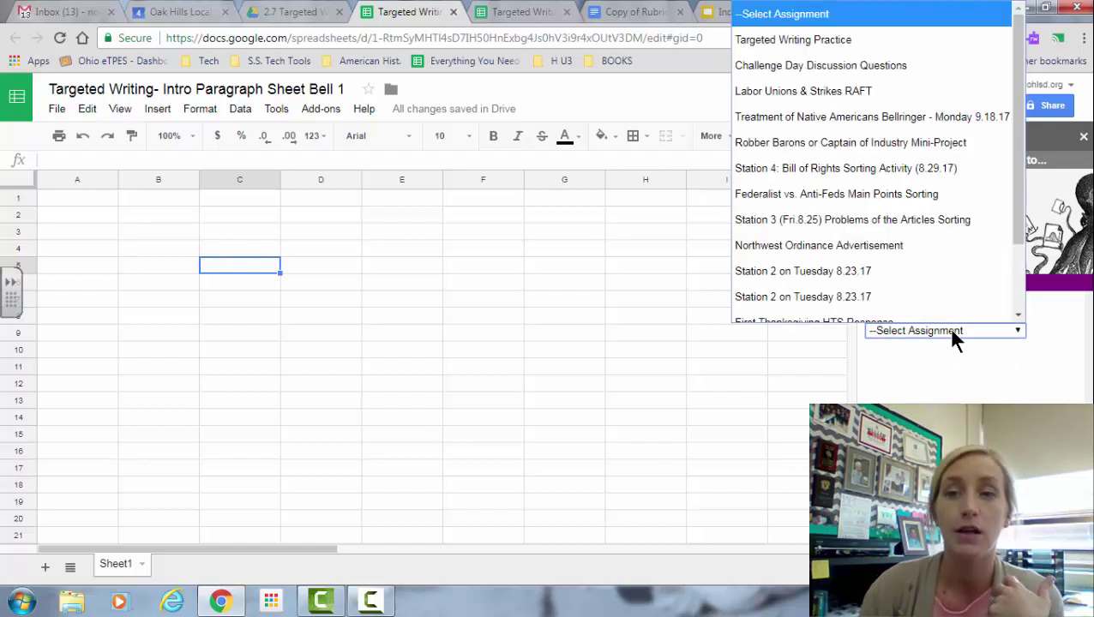
{"action": "left_click", "coordinate": [848, 43]}
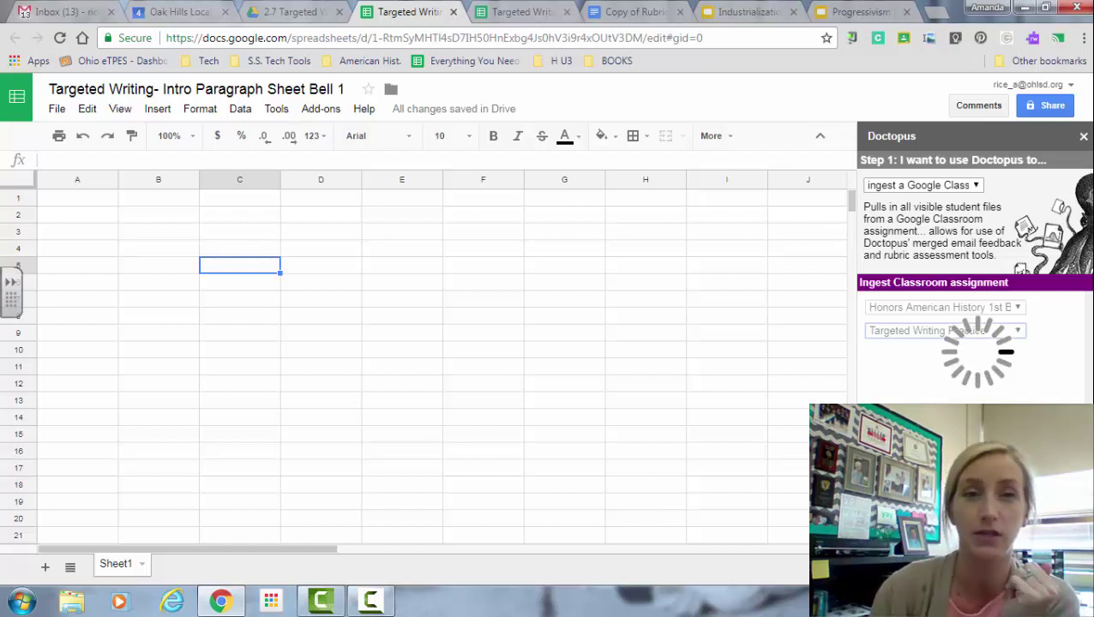
- Create another blank spreadsheet alongside the Bell 1 sheet in the "2.7 Targeted Writing Assignment" folder
{"action": "left_click", "coordinate": [297, 13]}
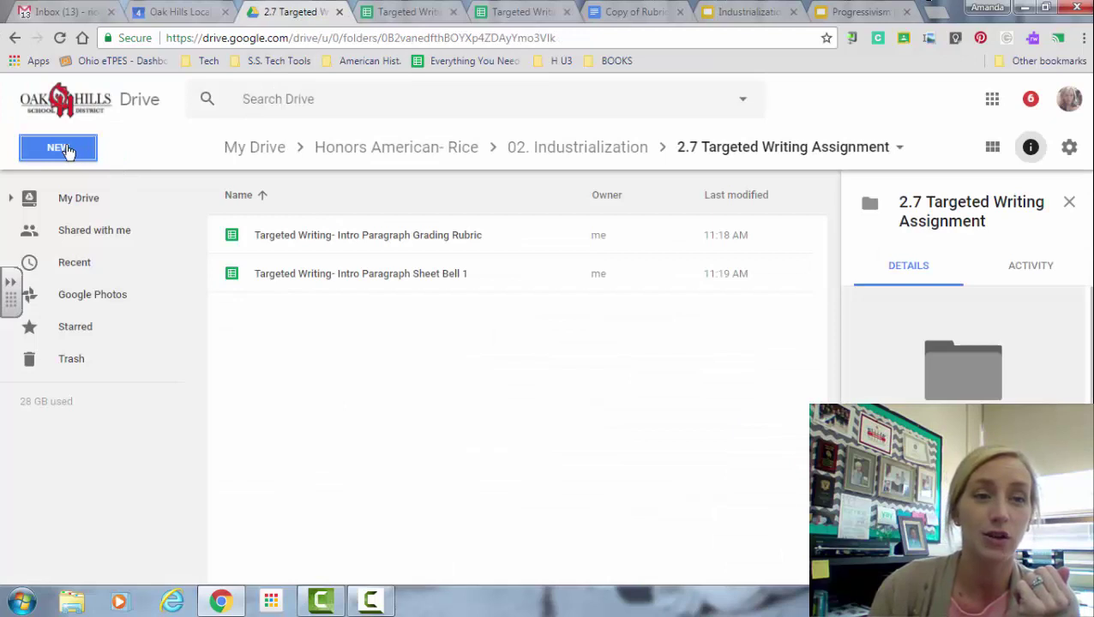
{"action": "left_click", "coordinate": [68, 151]}
{"action": "left_click", "coordinate": [113, 316]}
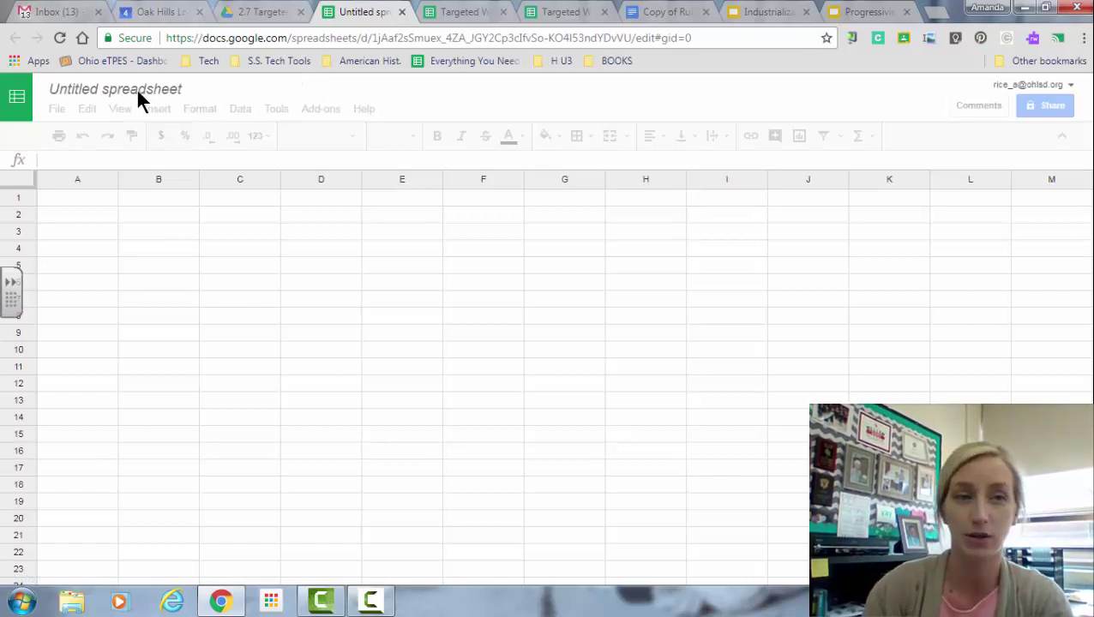
- Return to the Bell 1 spreadsheet and dismiss the application warning covering the Doctopus Assignment Tools
{"action": "left_click", "coordinate": [501, 7]}
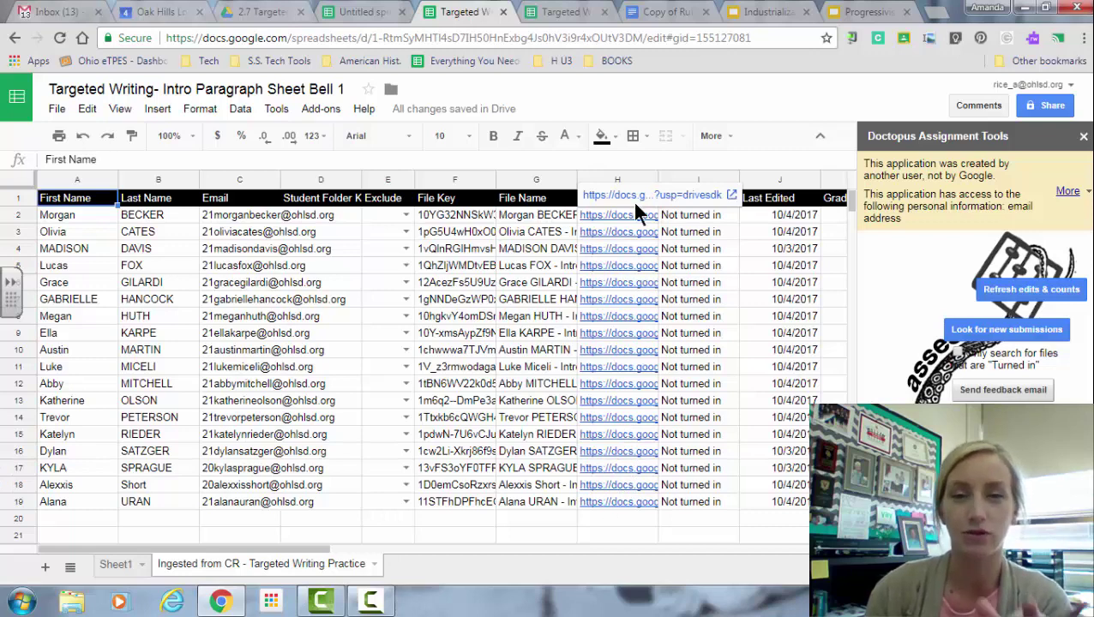
{"action": "left_click", "coordinate": [1090, 198]}
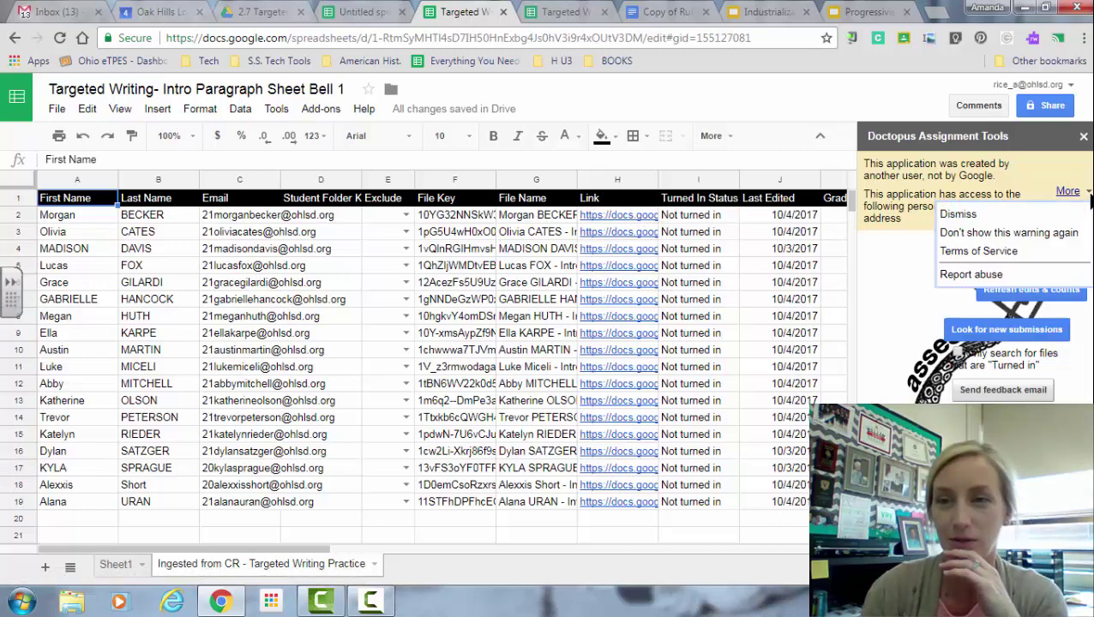
{"action": "left_click", "coordinate": [969, 215]}
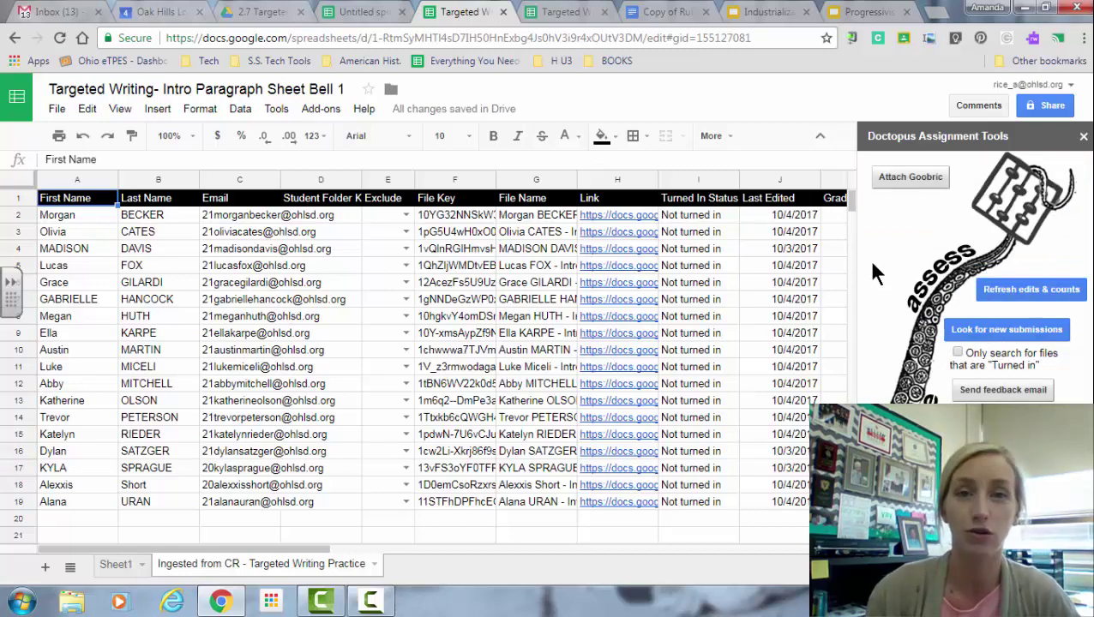
- In the grading rubric, complete the remaining level descriptions: insightful comment in B3:C3, partition (none, one or two statements) in B4:D4, and thesis in B5:C5
{"action": "left_click", "coordinate": [562, 12]}
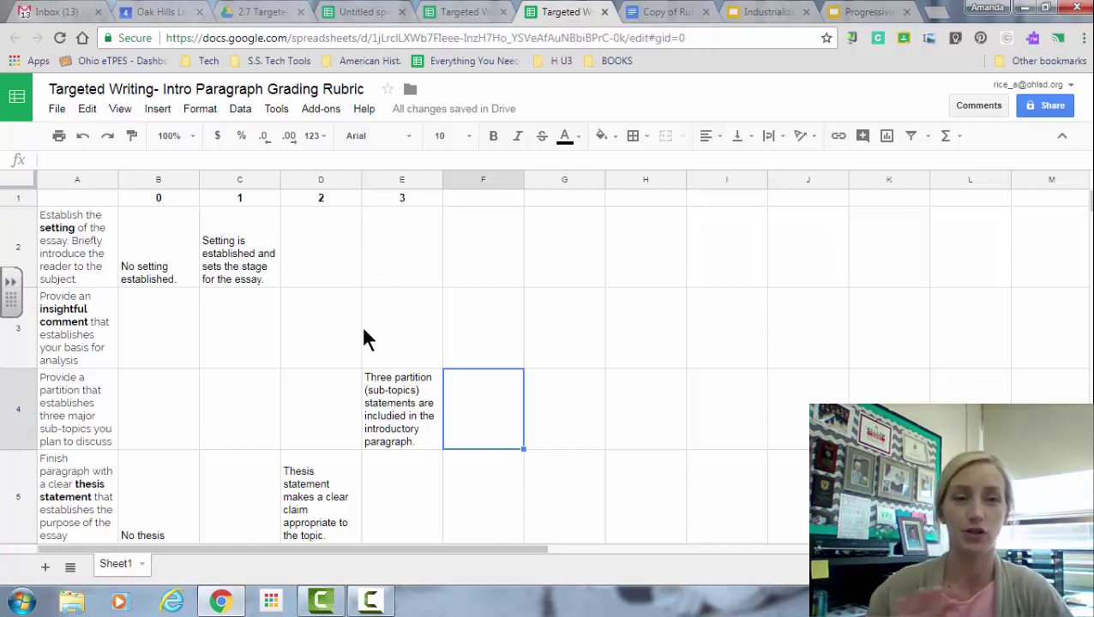
{"action": "left_click", "coordinate": [170, 350]}
{"action": "type", "text": "No or underdeveloped insightful comment.\tInsightful comment that establishes significance is apparent and clear.\t No partition statements are included.\tOnly one partition statement is included.\tOnly two partition statements are included. No thesis provided.\tThesis makes a weak claim or just lists partition statements.\tThesis statement makes a clear claim appropriate to the topic."}
{"action": "left_click", "coordinate": [467, 453]}
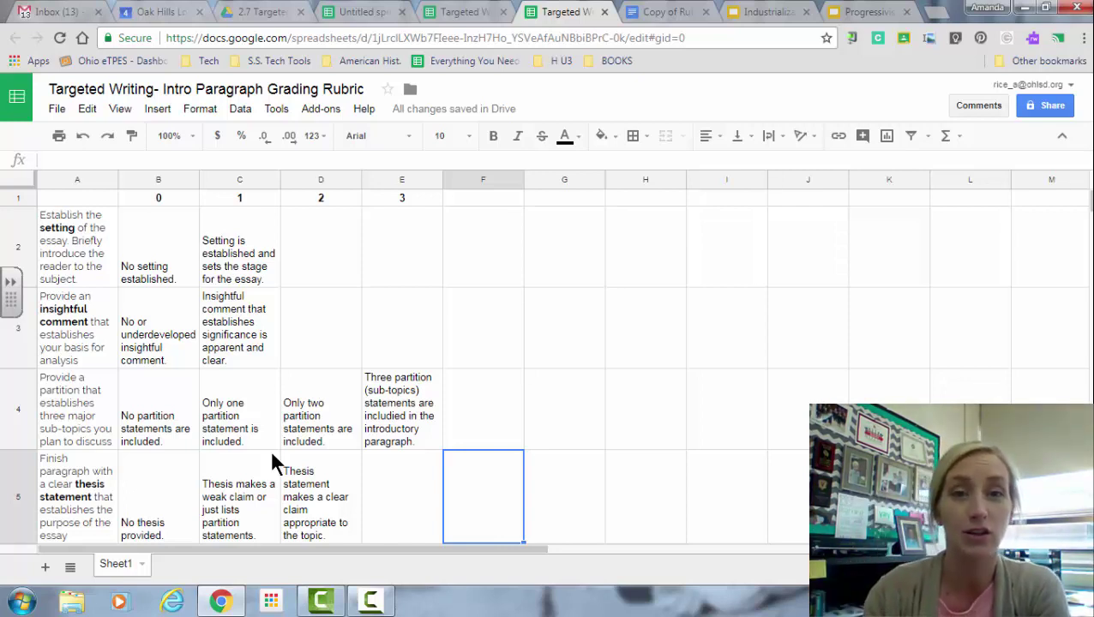
- Attach "Targeted Writing- Intro Paragraph Grading Rubric" from My Drive as the Goobric for the Bell 1 sheet, keeping all three student options enabled
{"action": "left_click", "coordinate": [454, 12]}
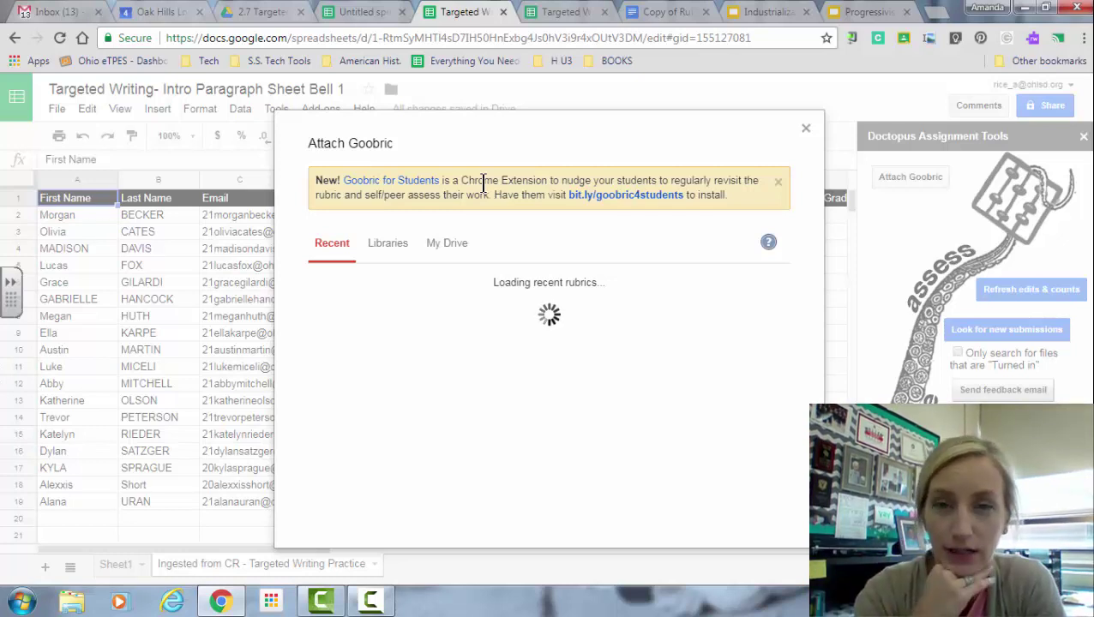
{"action": "left_click", "coordinate": [343, 256]}
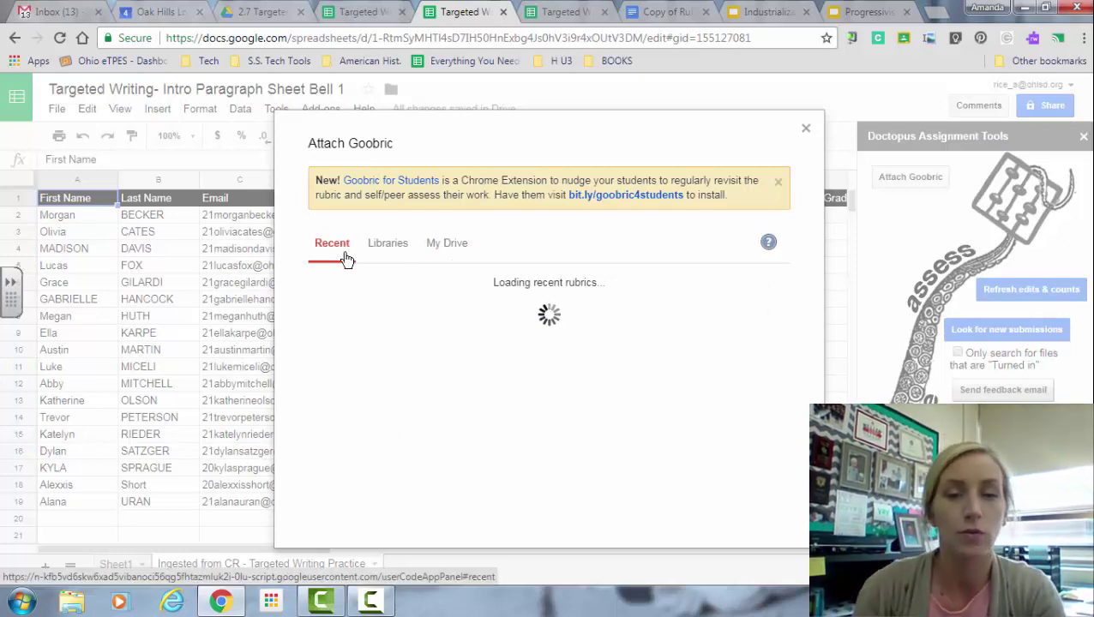
{"action": "left_click", "coordinate": [441, 256]}
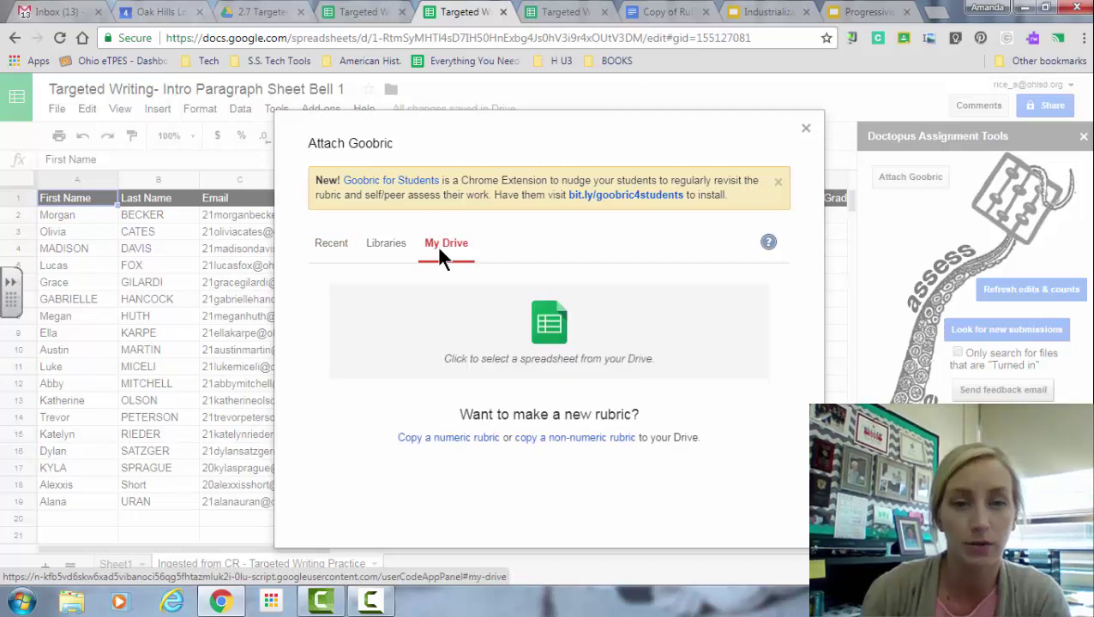
{"action": "left_click", "coordinate": [547, 339]}
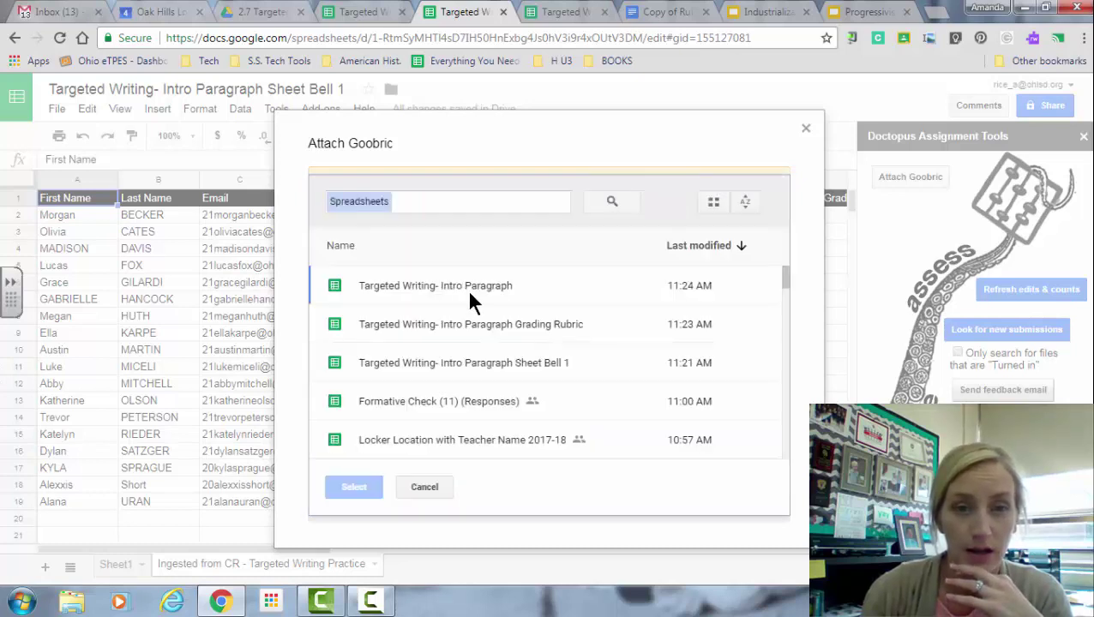
{"action": "left_click", "coordinate": [469, 329]}
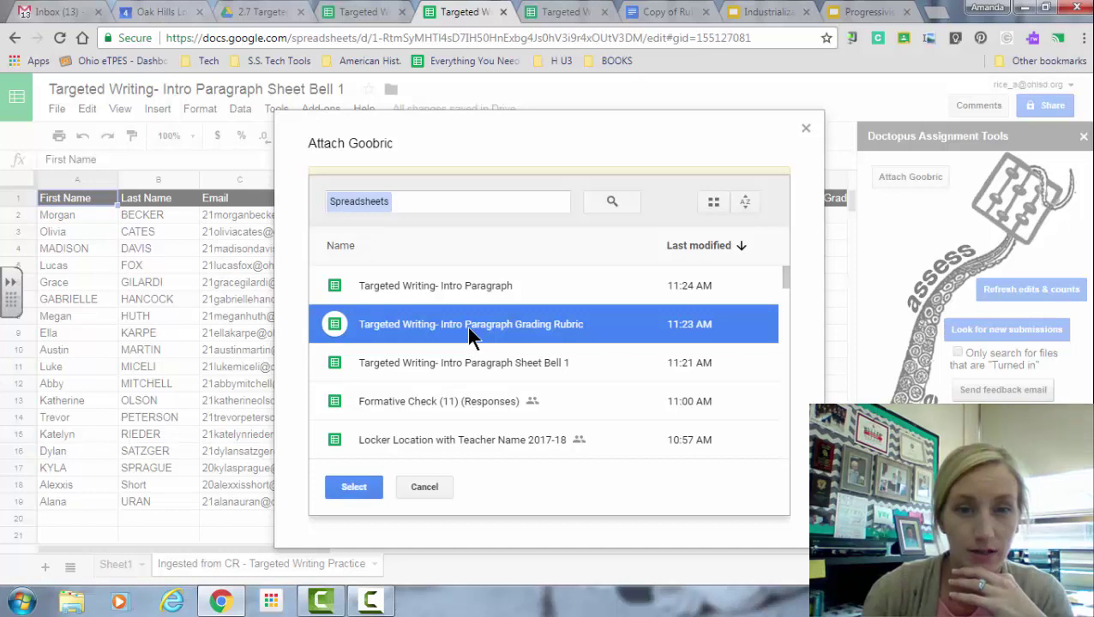
{"action": "left_click", "coordinate": [354, 489]}
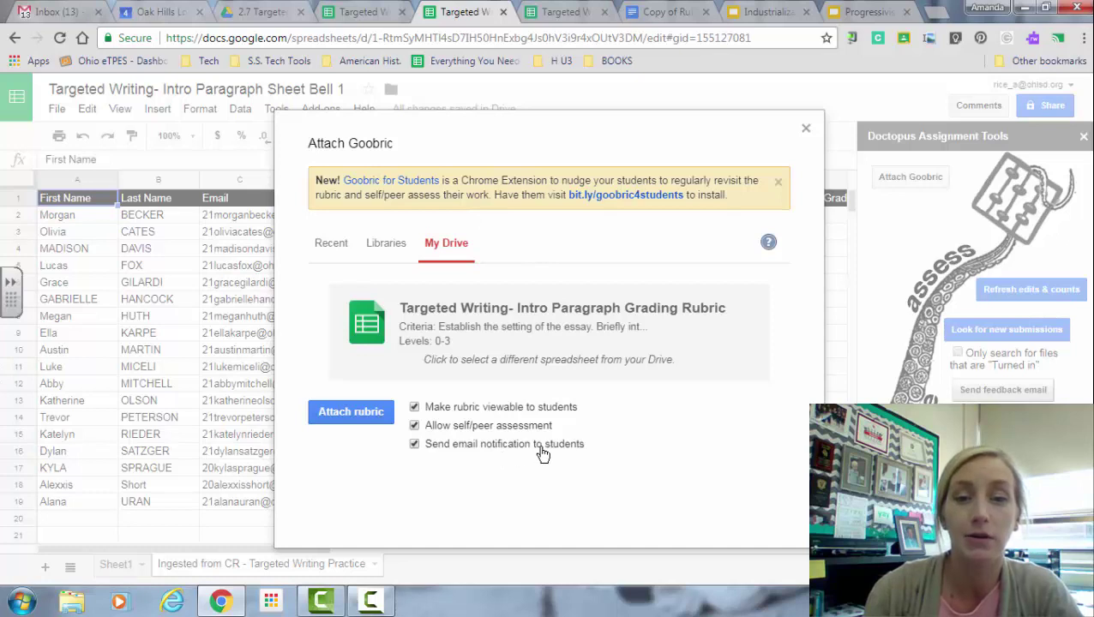
{"action": "left_click", "coordinate": [361, 412]}
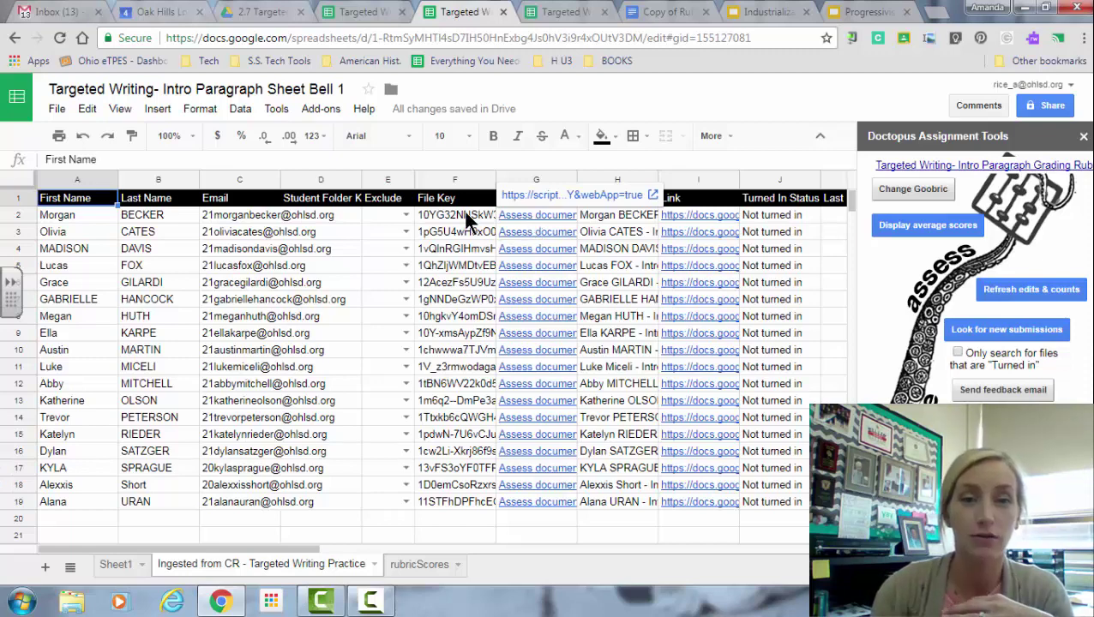
- Open the first listed student's document for Goobric assessment from its "Assess document" link
{"action": "left_click", "coordinate": [556, 199]}
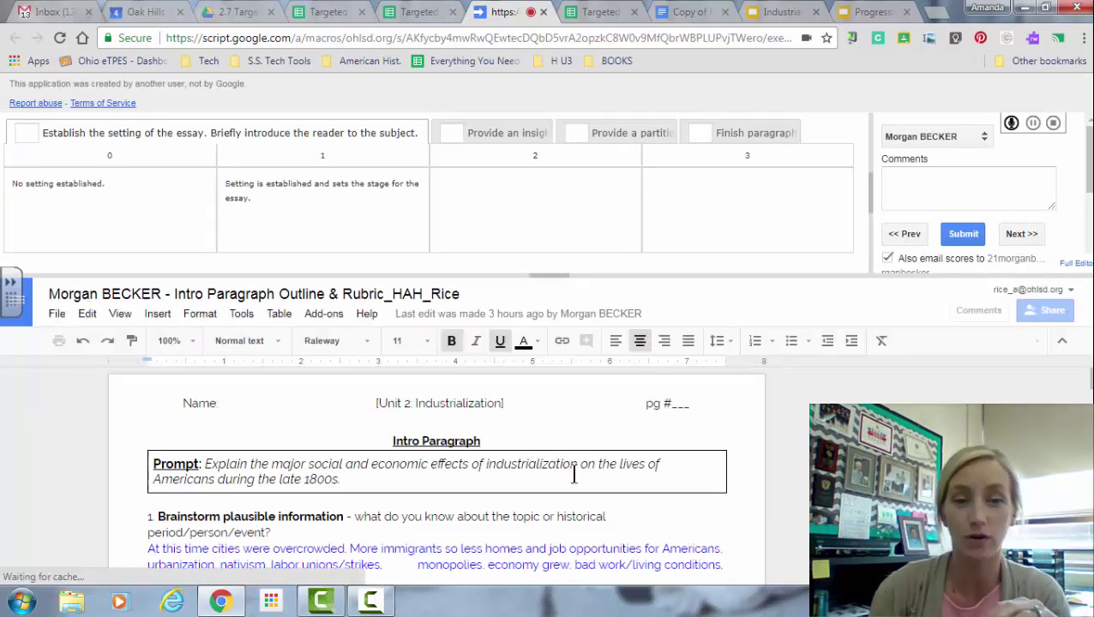
- Score the first student's intro paragraph on the rubric: setting 1, insightful comment 1, partition 2 and thesis 1
{"action": "scroll", "coordinate": [572, 470], "scroll_direction": "down", "scroll_amount": 2}
{"action": "scroll", "coordinate": [574, 469], "scroll_direction": "down", "scroll_amount": 10}
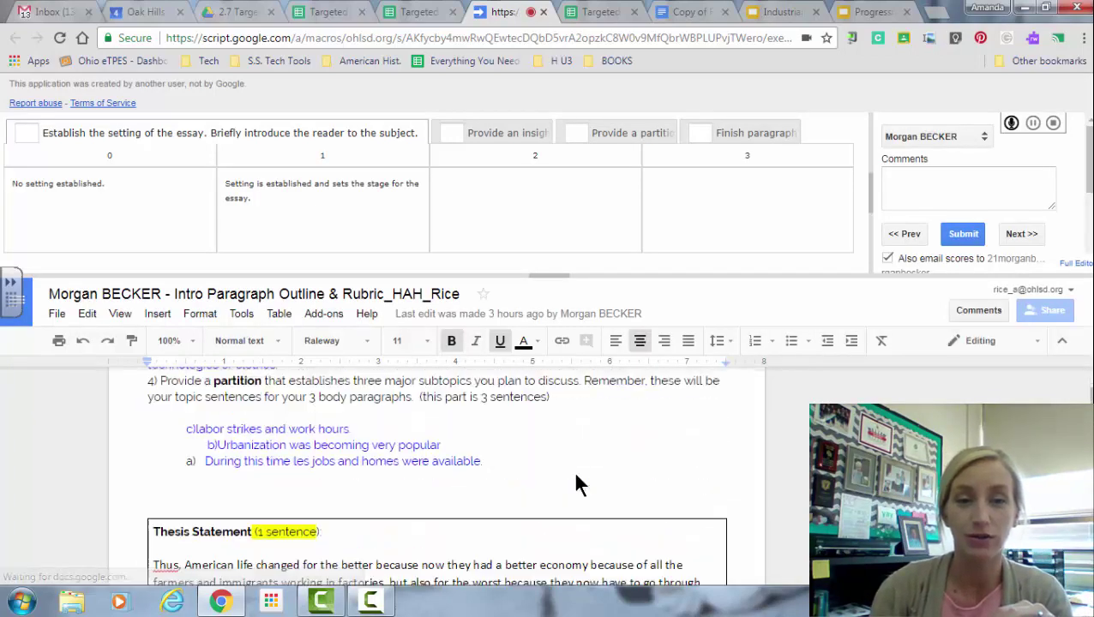
{"action": "scroll", "coordinate": [575, 474], "scroll_direction": "down", "scroll_amount": 2}
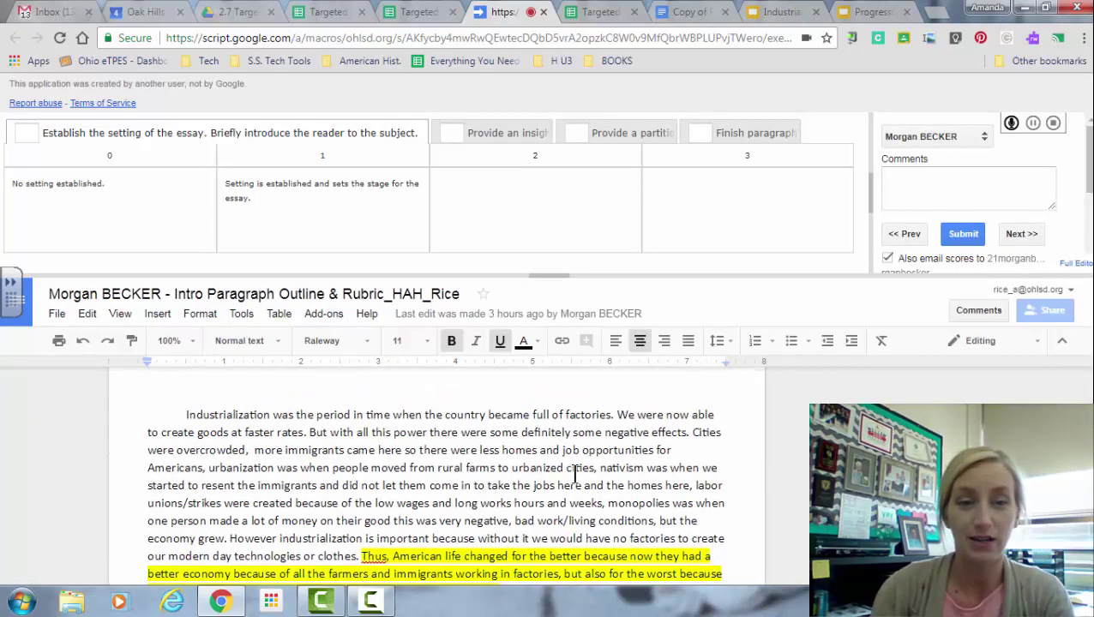
{"action": "scroll", "coordinate": [574, 474], "scroll_direction": "down", "scroll_amount": 2}
{"action": "scroll", "coordinate": [575, 474], "scroll_direction": "up", "scroll_amount": 2}
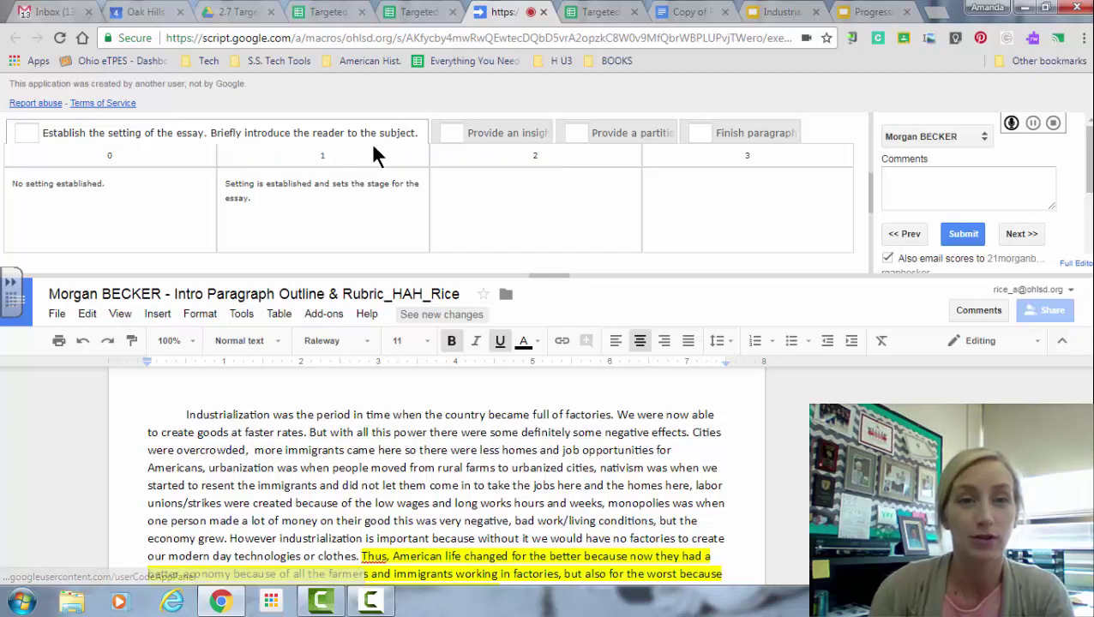
{"action": "left_click", "coordinate": [308, 204]}
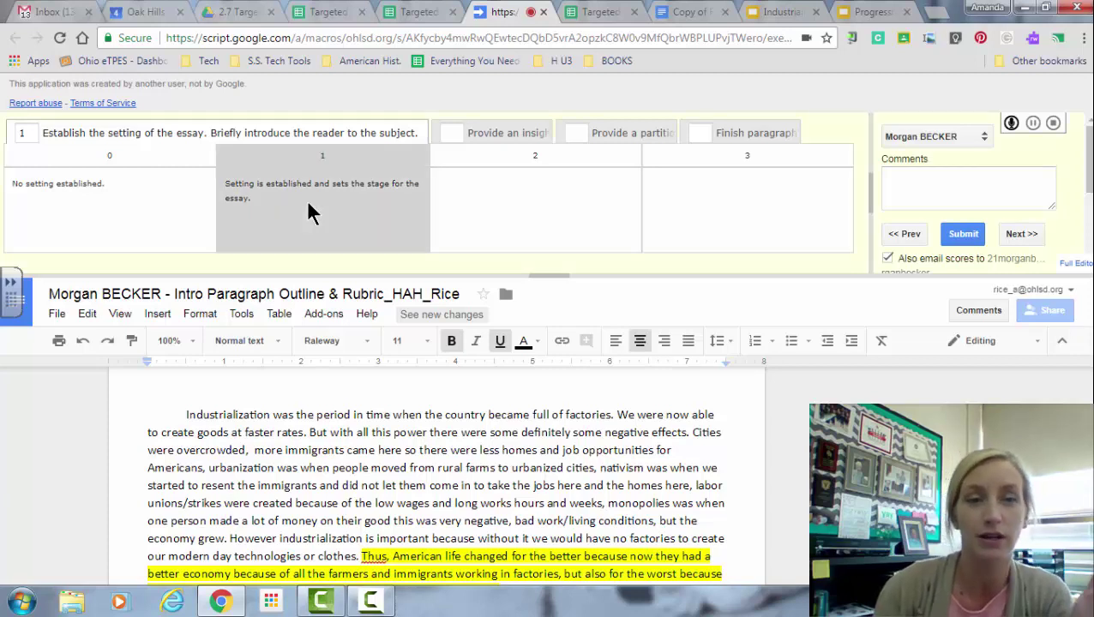
{"action": "left_click", "coordinate": [505, 133]}
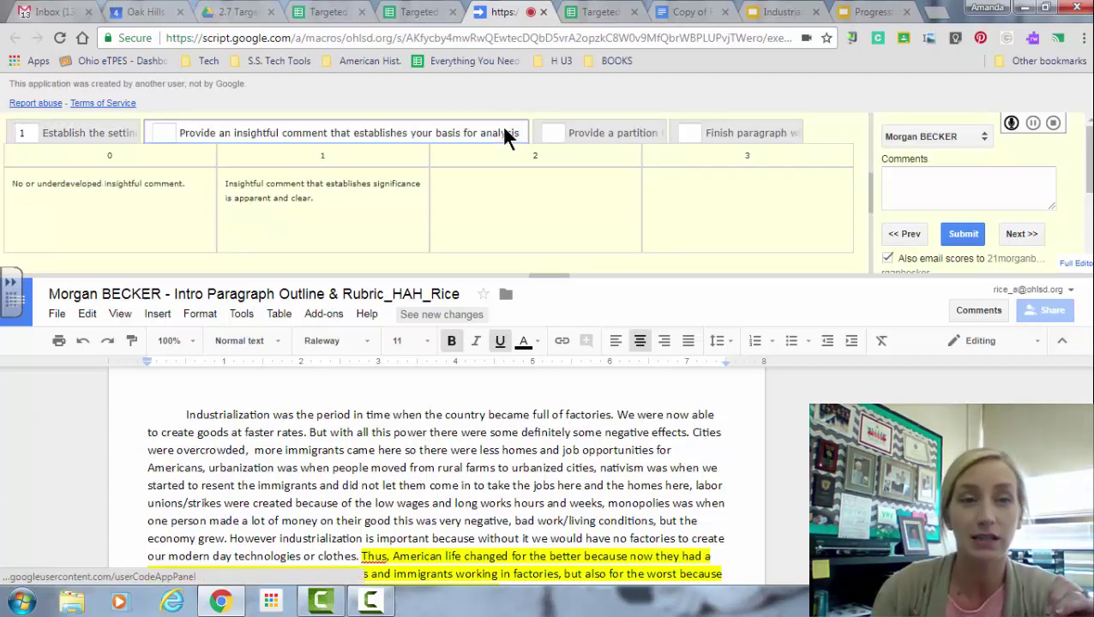
{"action": "left_click", "coordinate": [324, 195]}
{"action": "left_click", "coordinate": [608, 134]}
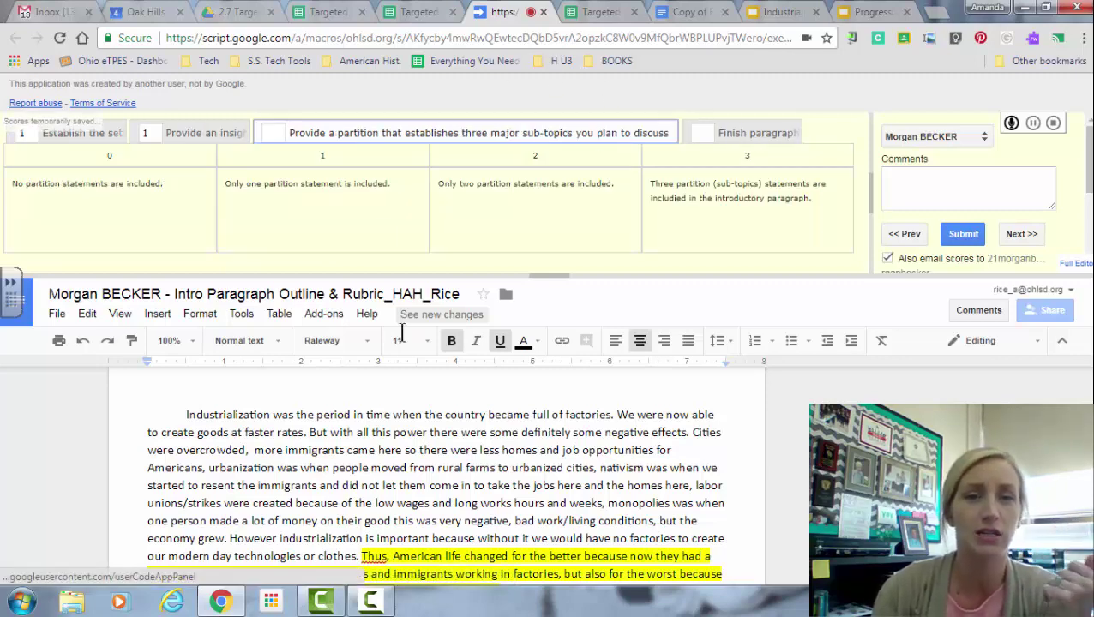
{"action": "left_click", "coordinate": [564, 206]}
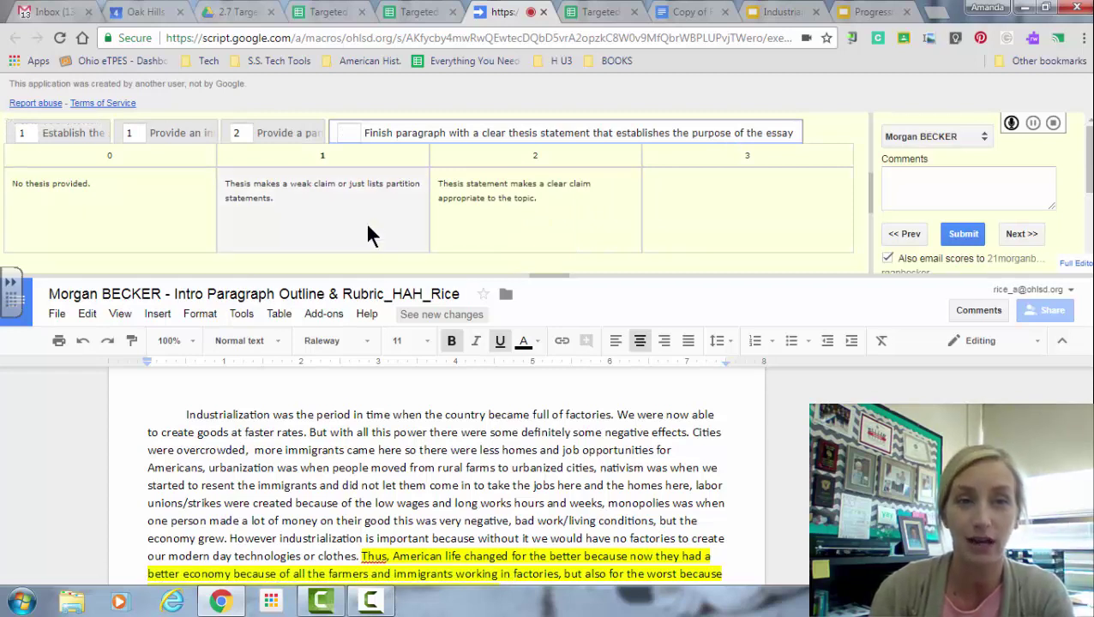
{"action": "left_click", "coordinate": [383, 197]}
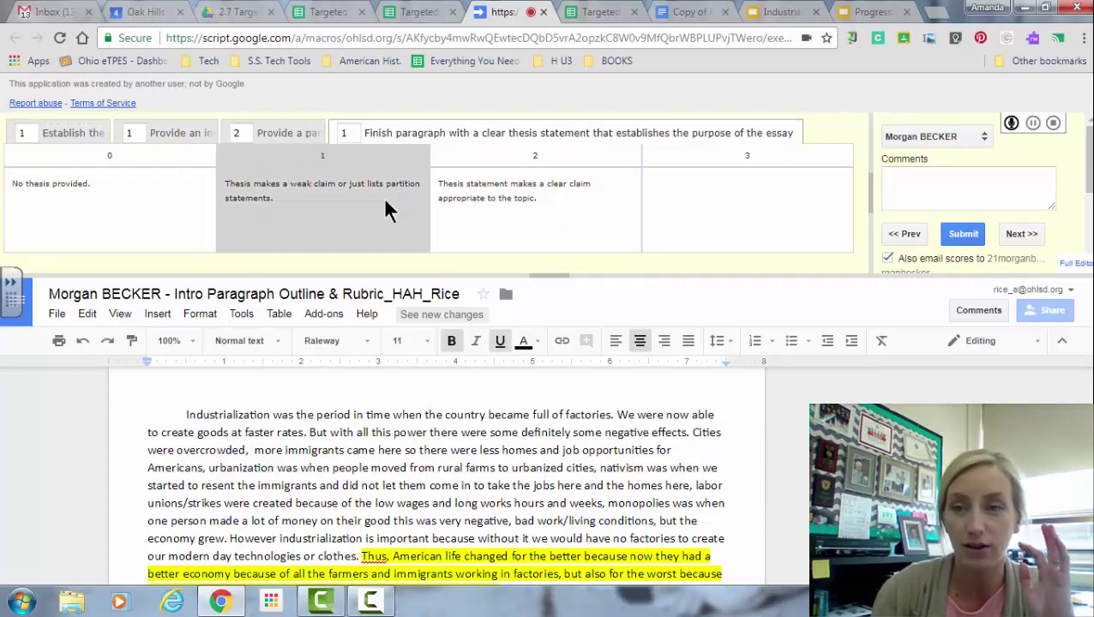
- Leave the comments empty and move on to the next student's document without submitting the scores
{"action": "left_click", "coordinate": [975, 195]}
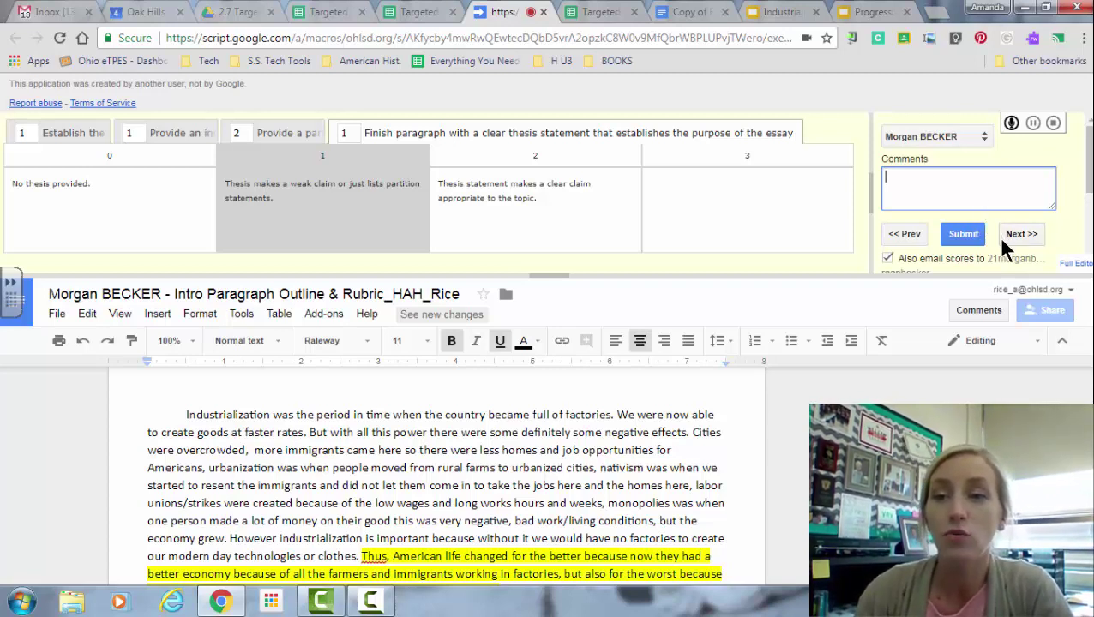
{"action": "scroll", "coordinate": [997, 238], "scroll_direction": "down", "scroll_amount": 2}
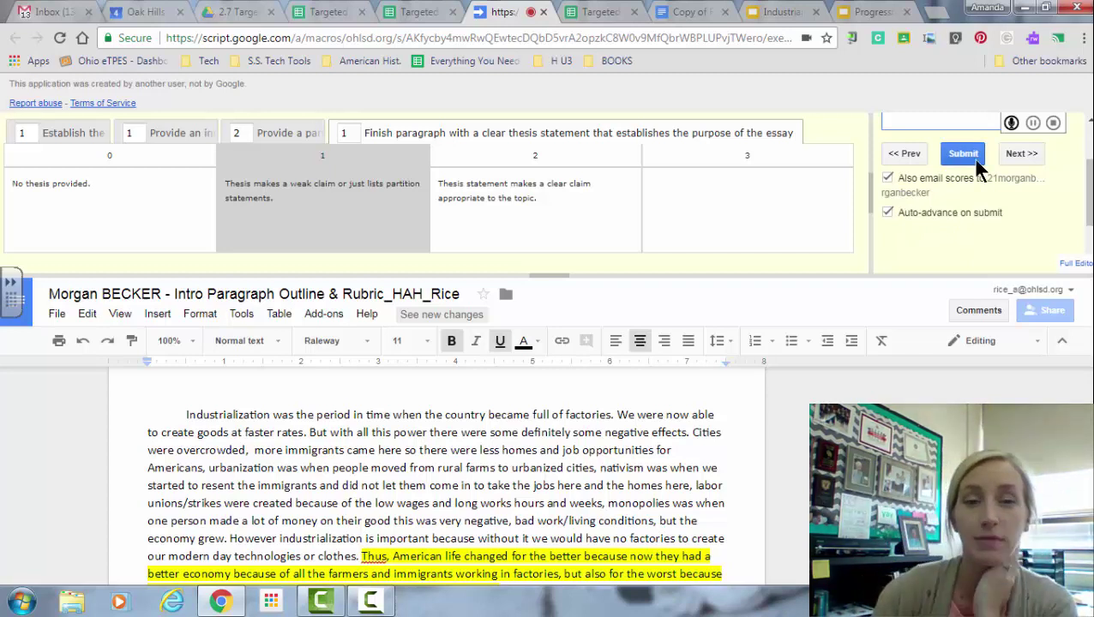
{"action": "left_click", "coordinate": [1024, 156]}
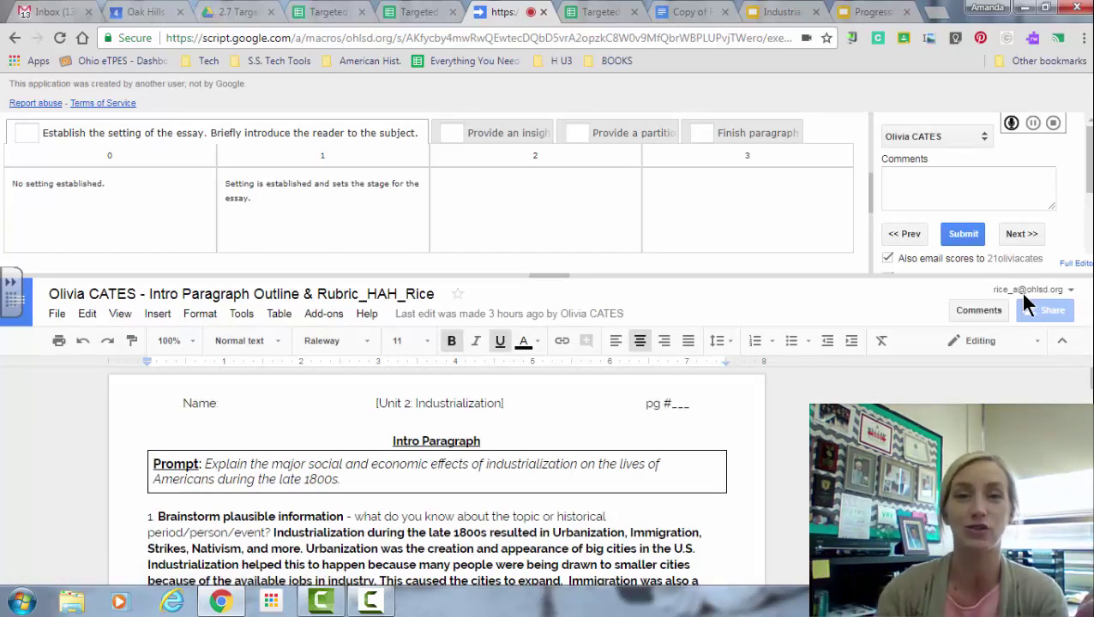
- Return to the Bell 1 spreadsheet, close the Doctopus Assignment Tools, and bring the Grade and rubric criterion columns into view
{"action": "left_click", "coordinate": [423, 16]}
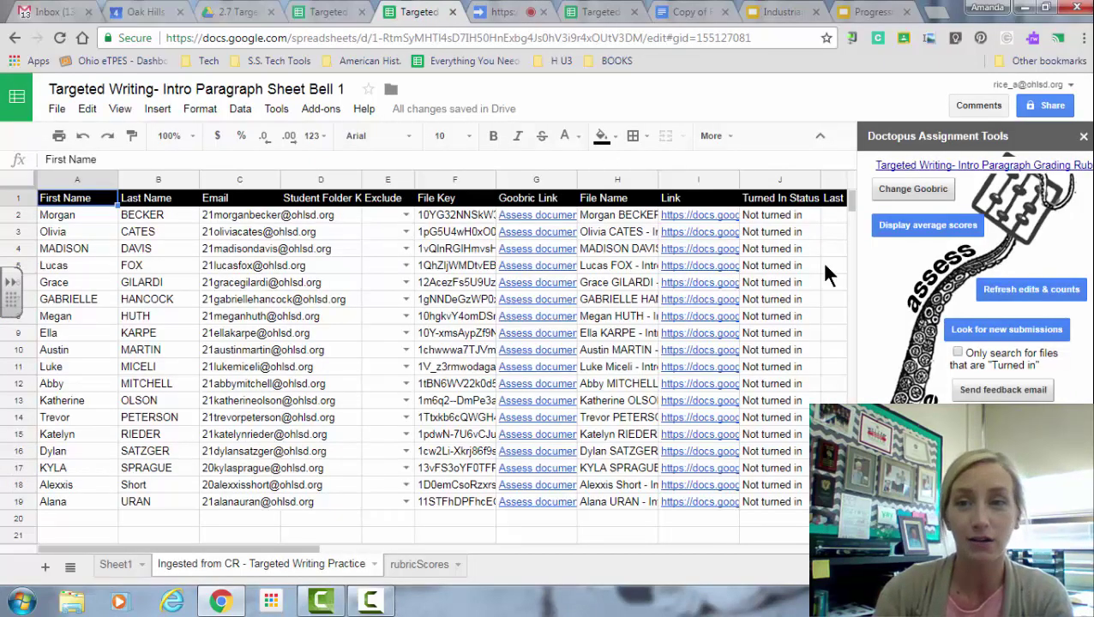
{"action": "left_click", "coordinate": [1082, 136]}
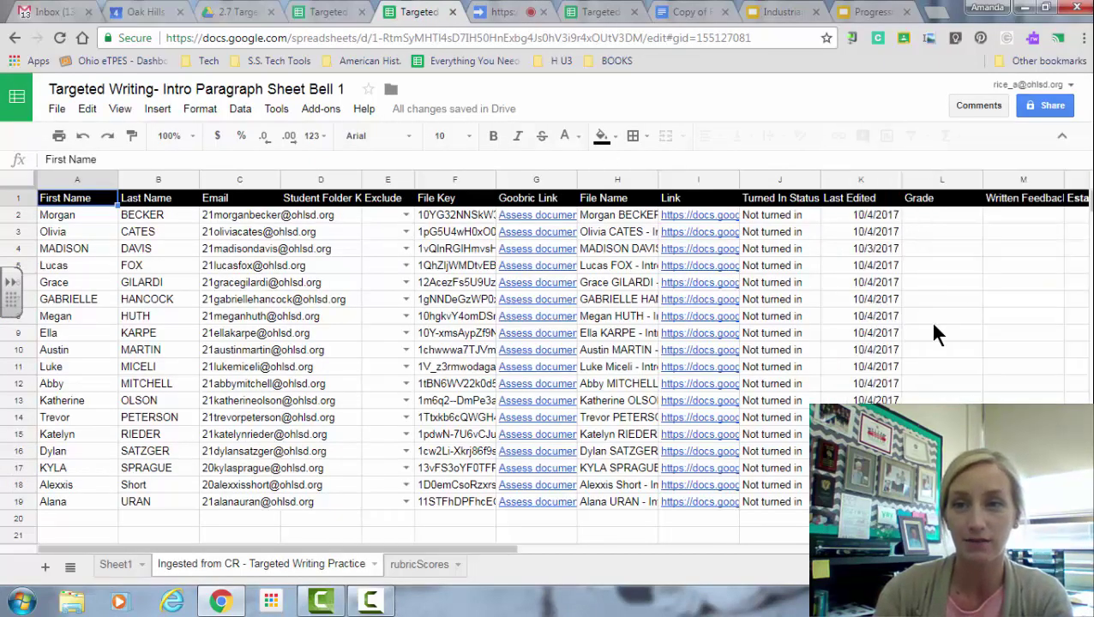
{"action": "left_click", "coordinate": [928, 216]}
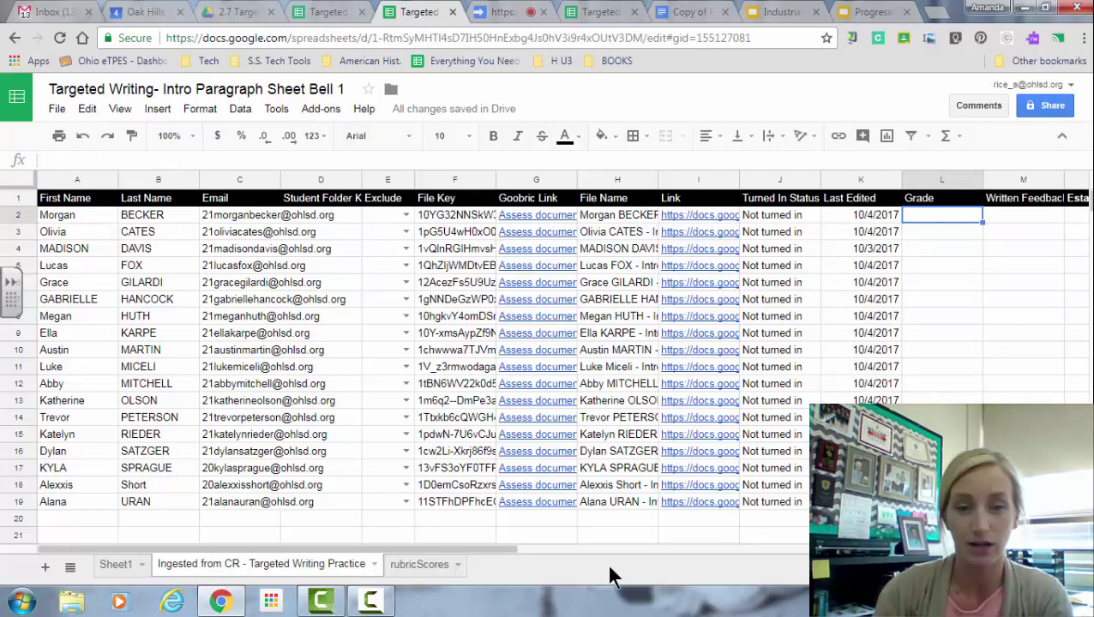
{"action": "left_click_drag", "start_coordinate": [473, 546], "coordinate": [872, 552]}
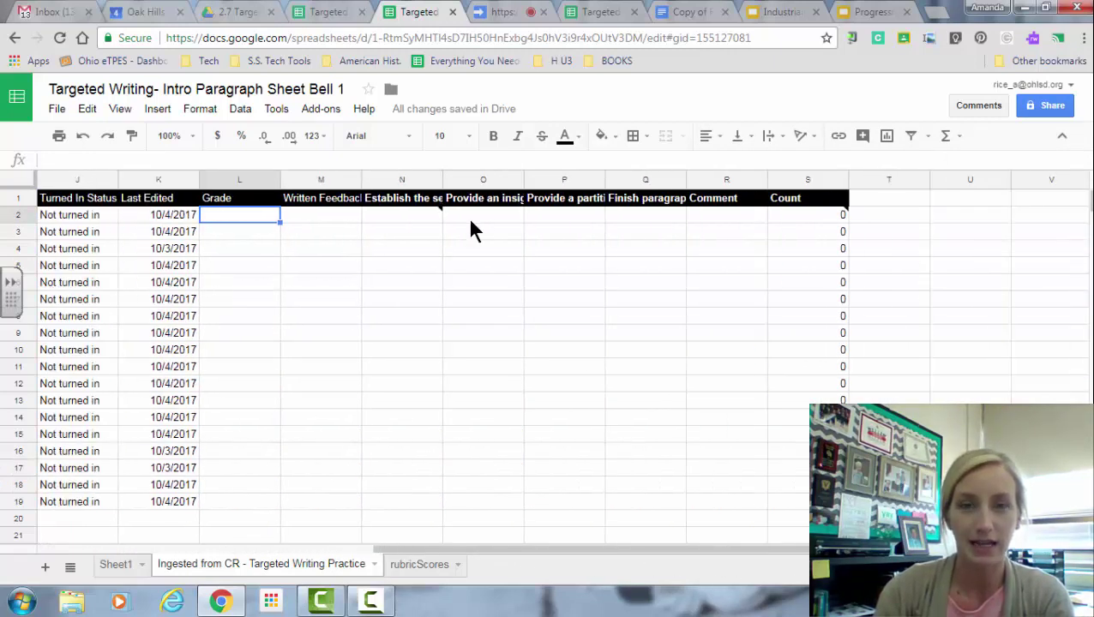
- Examine the cells for the four rubric criteria and the comment in columns N to R, where each student's scores are collected
{"action": "left_click", "coordinate": [410, 214]}
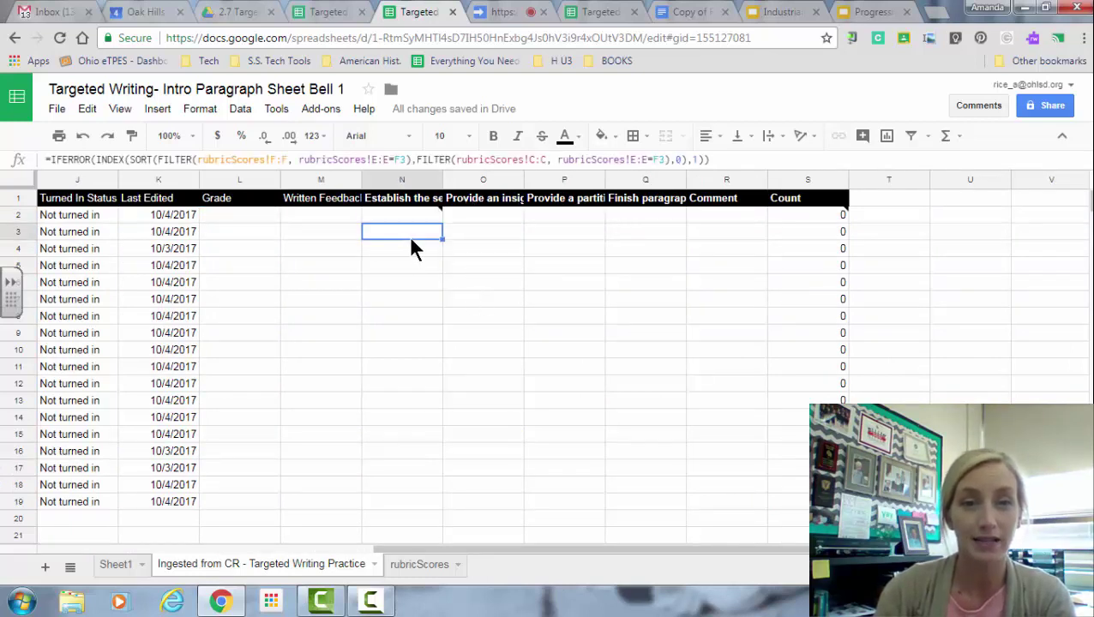
{"action": "left_click", "coordinate": [480, 234]}
{"action": "left_click", "coordinate": [588, 234]}
{"action": "left_click", "coordinate": [660, 236]}
{"action": "left_click", "coordinate": [721, 244]}
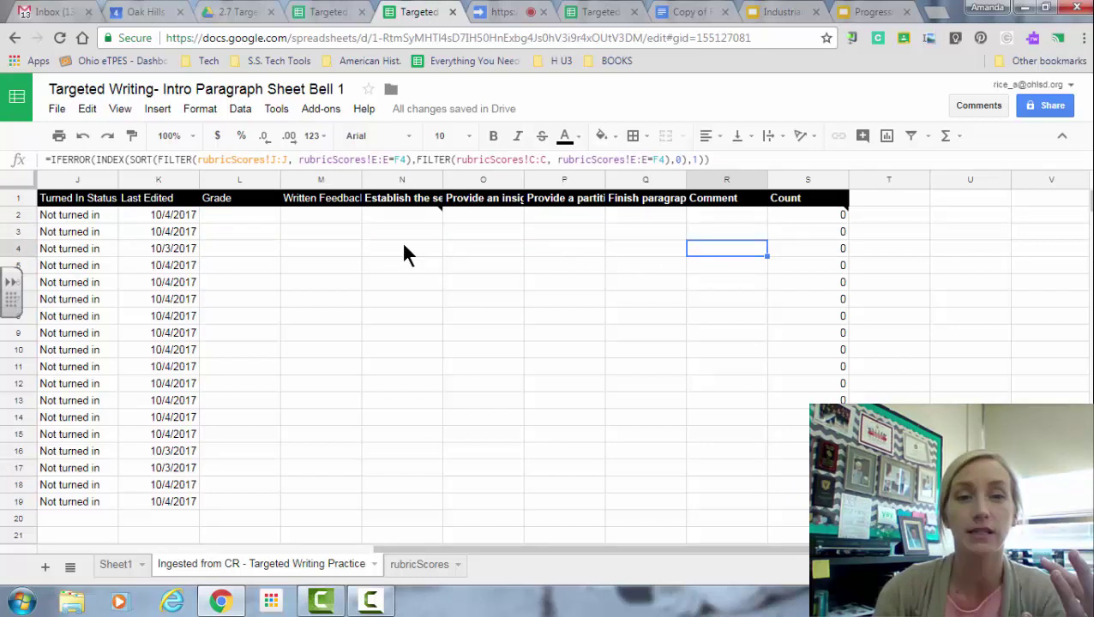
{"action": "left_click", "coordinate": [411, 236]}
{"action": "left_click", "coordinate": [484, 234]}
{"action": "left_click", "coordinate": [549, 233]}
{"action": "left_click", "coordinate": [651, 233]}
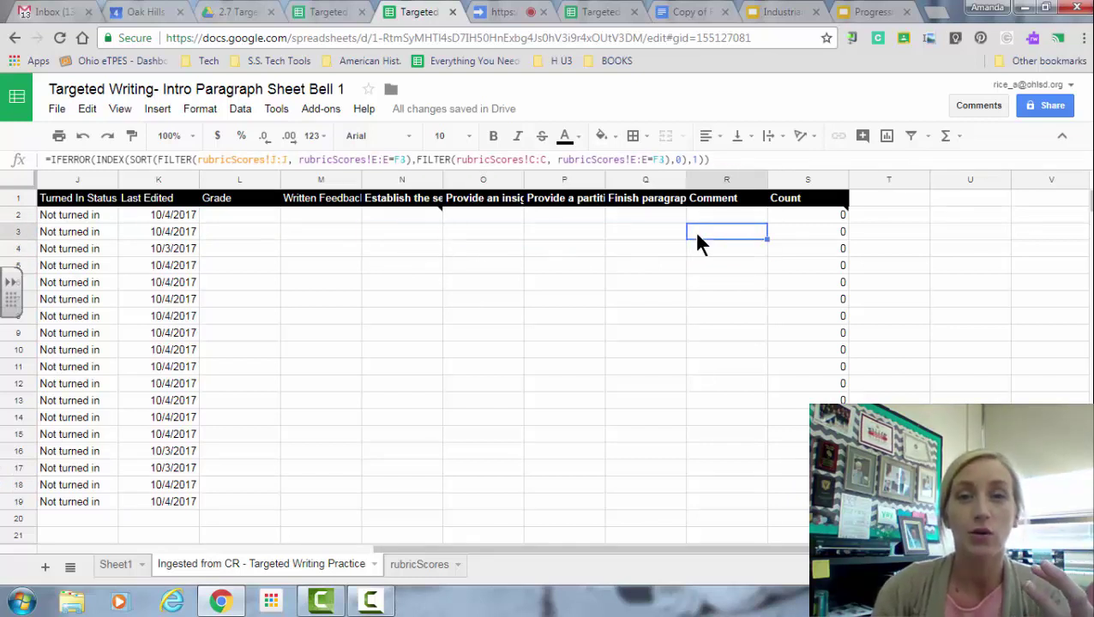
- Insert a column to the right of the "Finish paragraph" criterion in column Q and title it "Sum"
{"action": "left_click", "coordinate": [678, 181]}
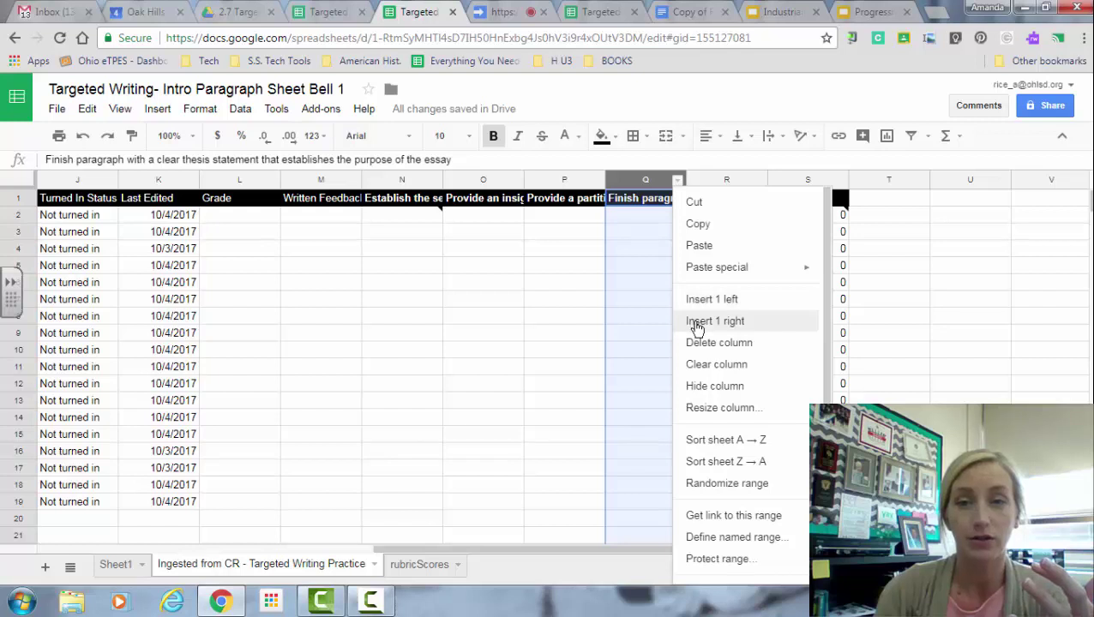
{"action": "left_click", "coordinate": [696, 328]}
{"action": "left_click", "coordinate": [724, 203]}
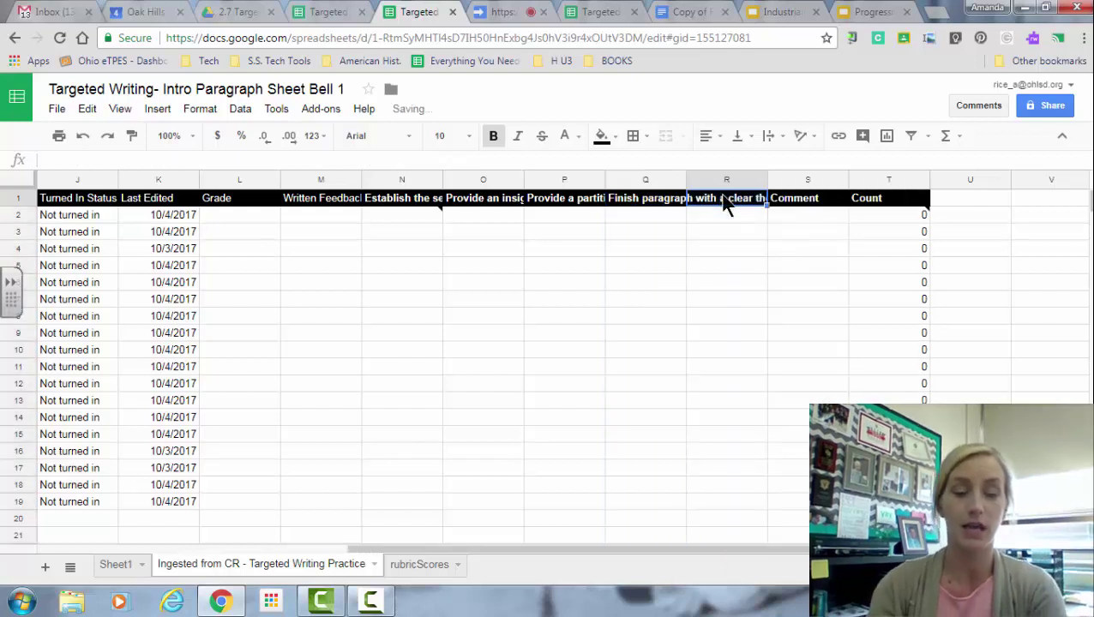
{"action": "type", "text": "Sum"}
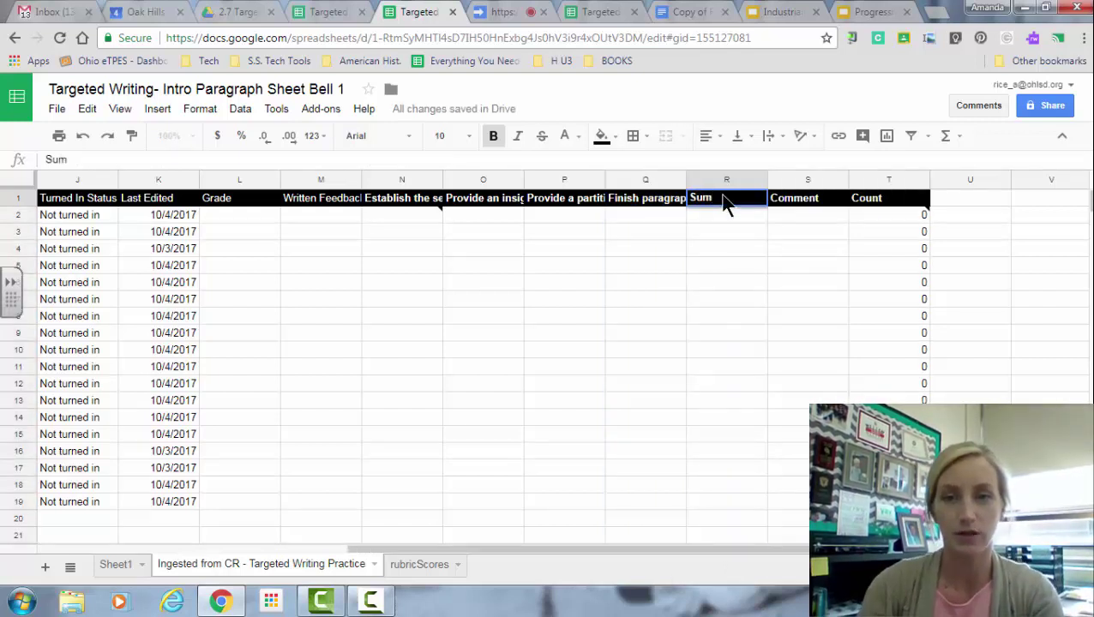
{"action": "key", "text": "Return"}
- Total the first student's four criterion scores in N2:Q2 with the SUM function, placing the result in the Sum column
{"action": "left_click", "coordinate": [378, 216]}
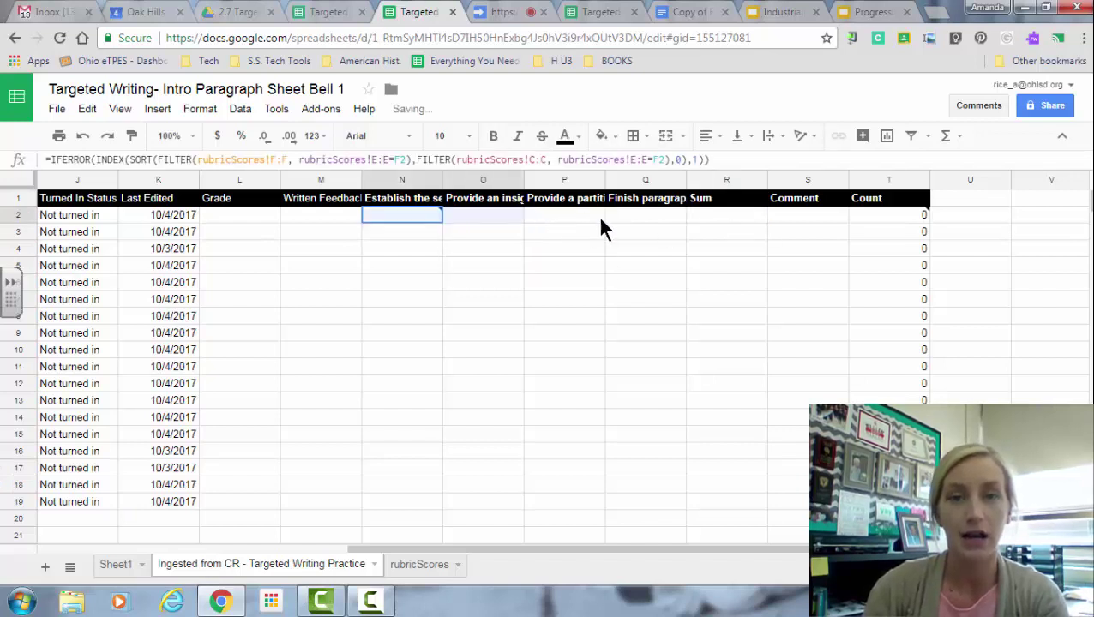
{"action": "left_click", "coordinate": [644, 218], "text": "shift"}
{"action": "left_click", "coordinate": [157, 109]}
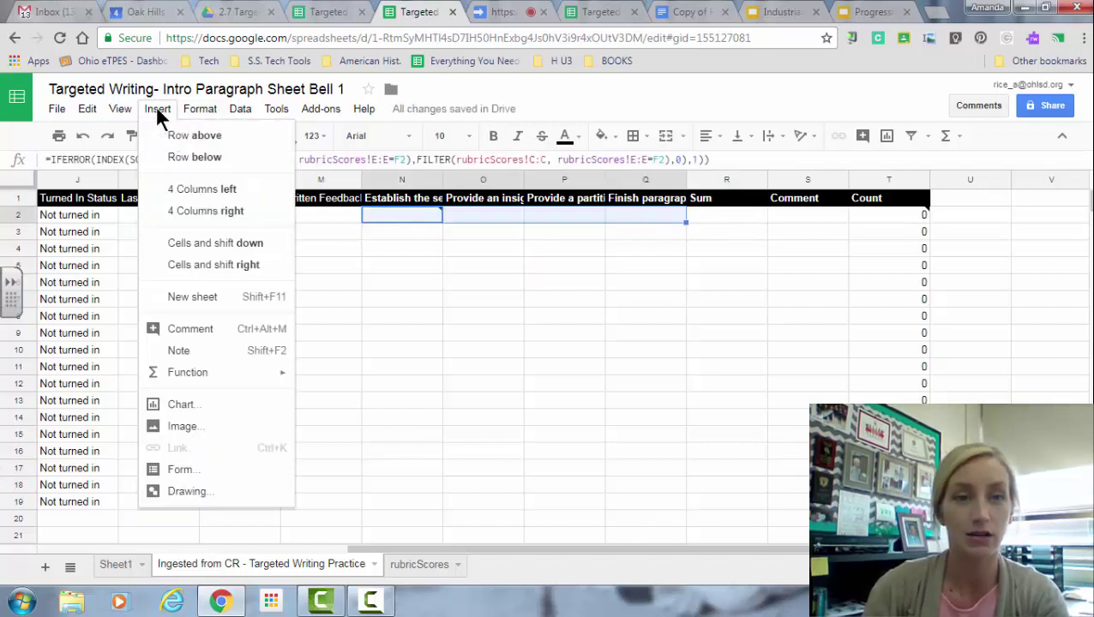
{"action": "mouse_move", "coordinate": [225, 374]}
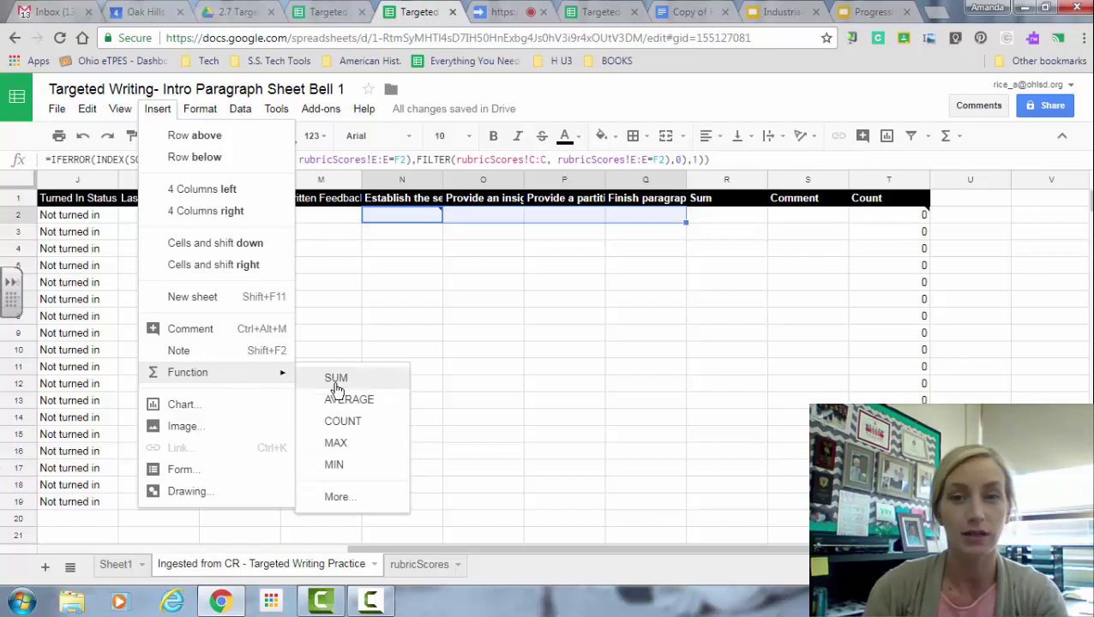
{"action": "left_click", "coordinate": [335, 387]}
{"action": "key", "text": "Return"}
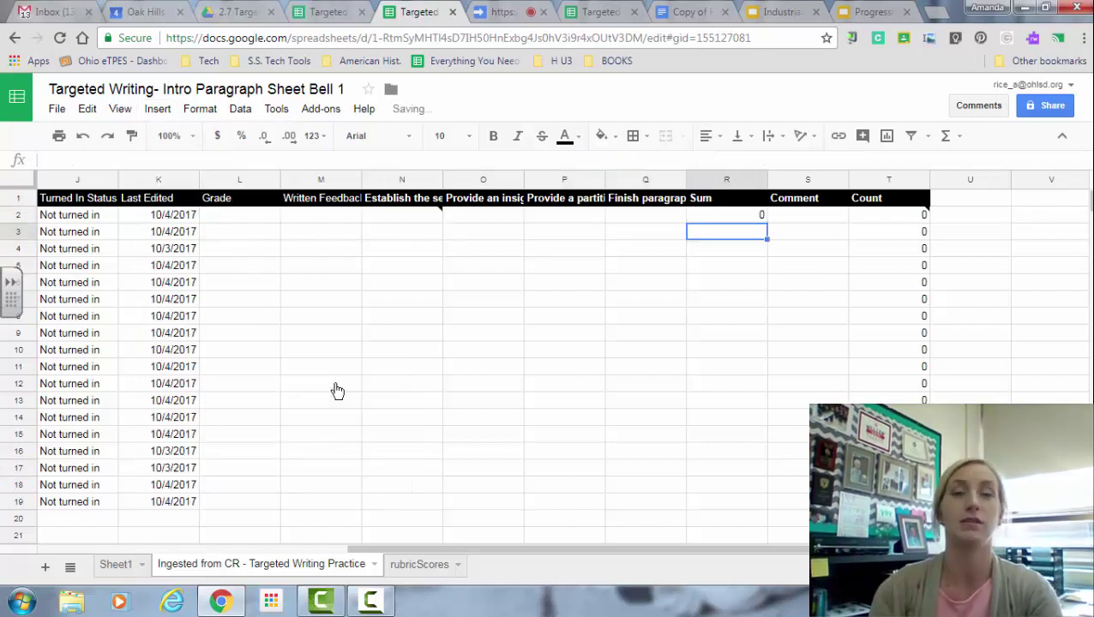